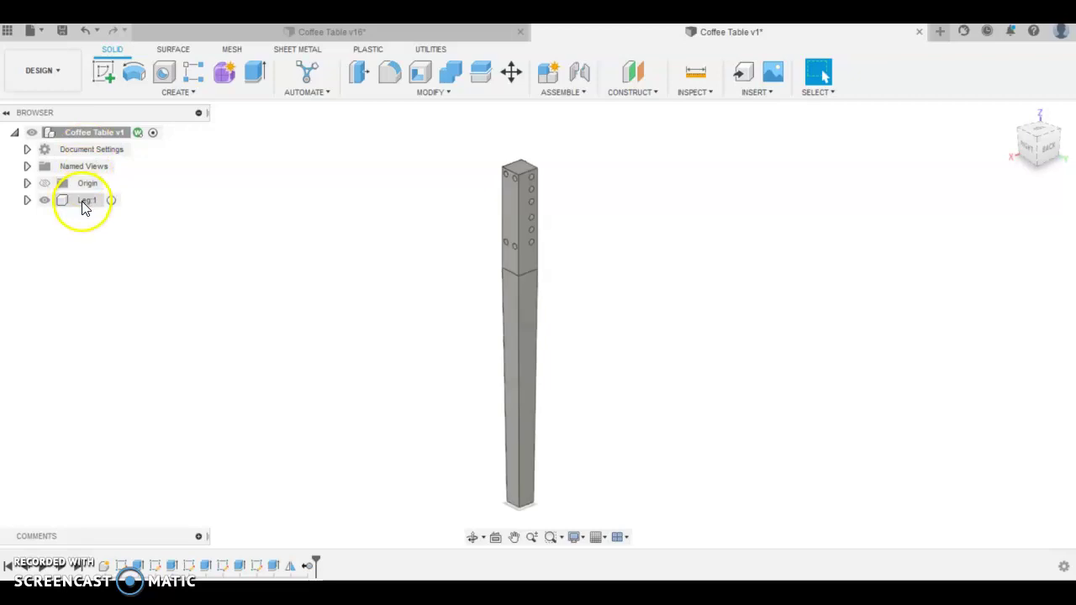
Create and activate a new internal standard component named Side Rail under the Coffee Table root component.
right_click(87, 137)
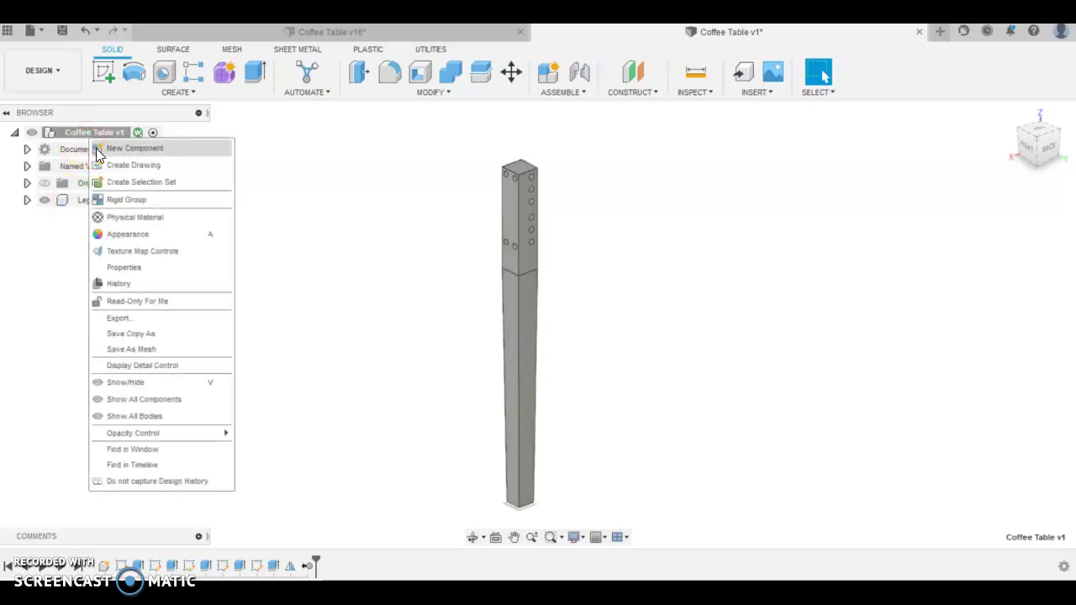
left_click(107, 152)
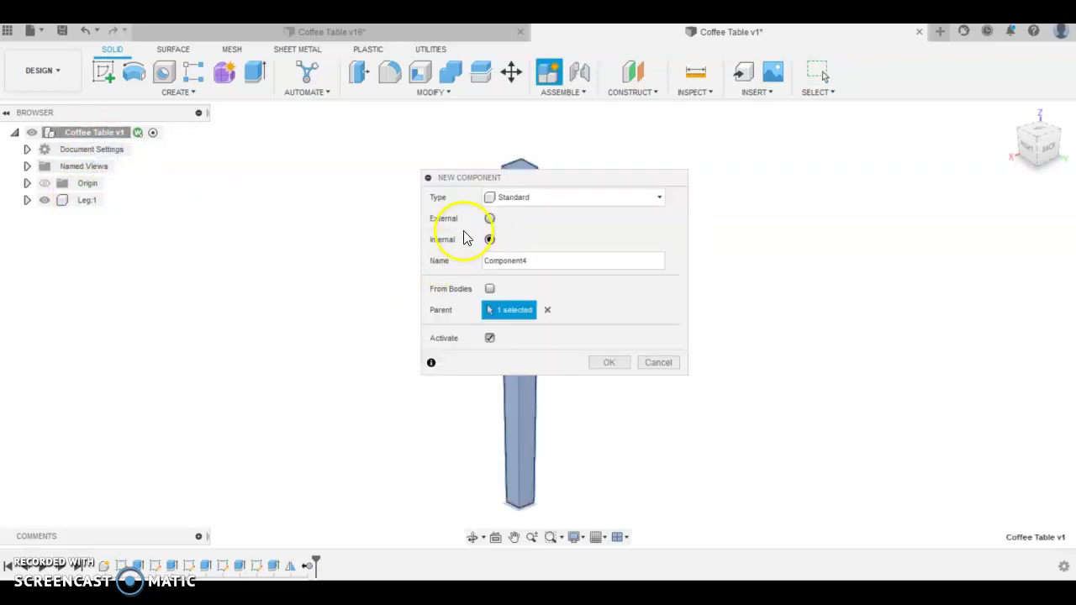
left_click_drag(536, 259, 486, 248)
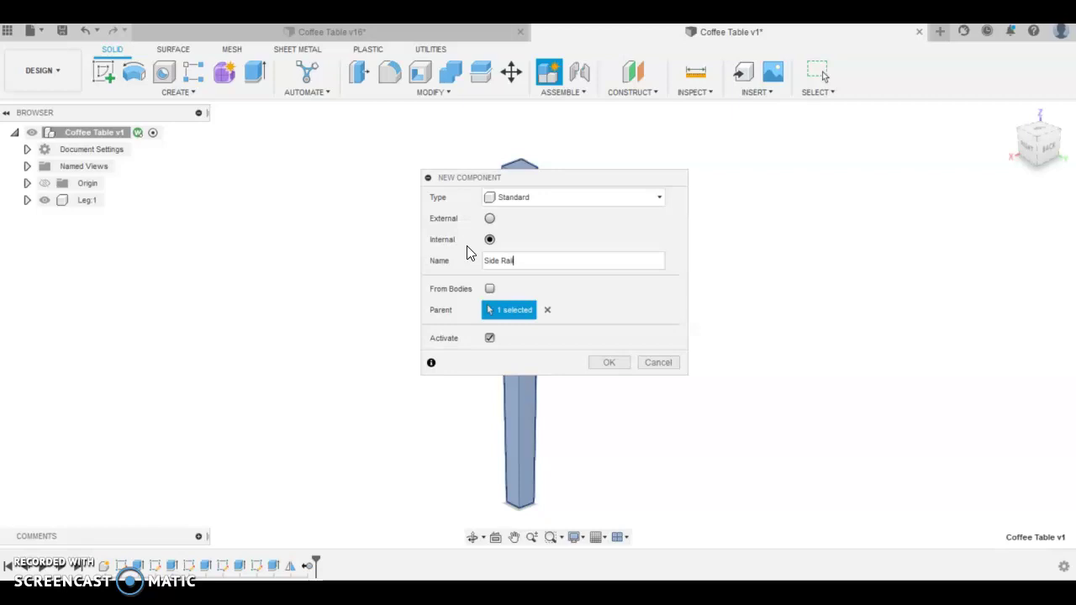
left_click(622, 364)
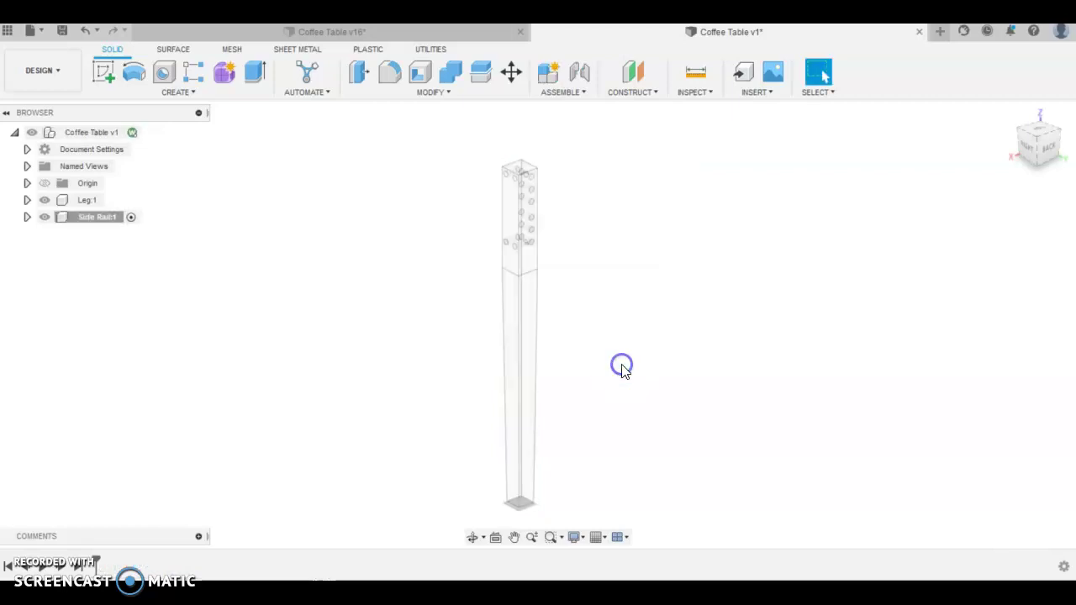
Start a sketch on the vertical origin plane that faces the Back view and hide the Leg component.
left_click(103, 74)
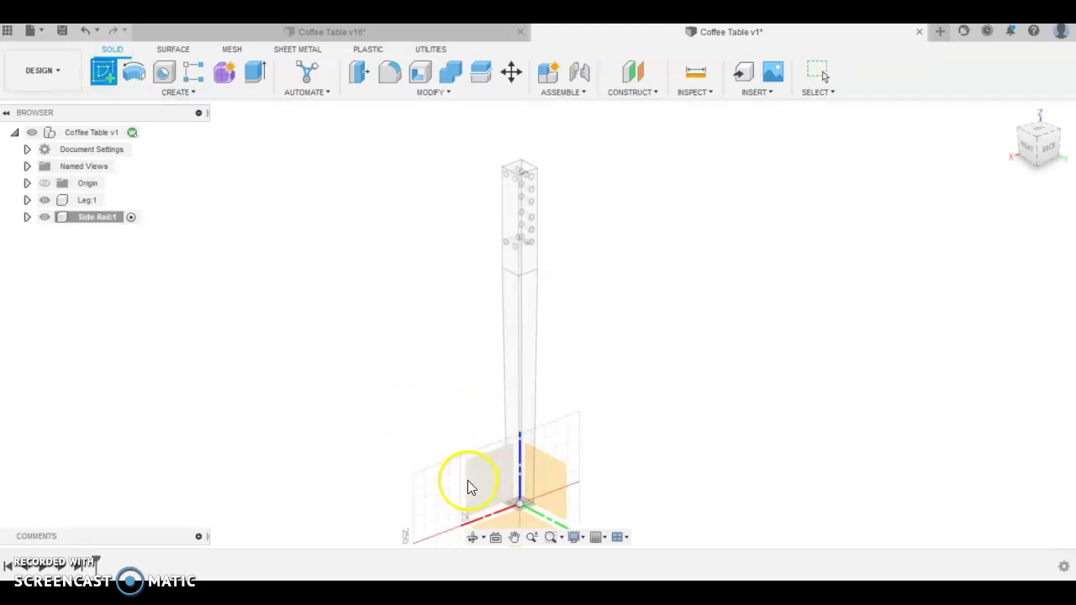
left_click(484, 492)
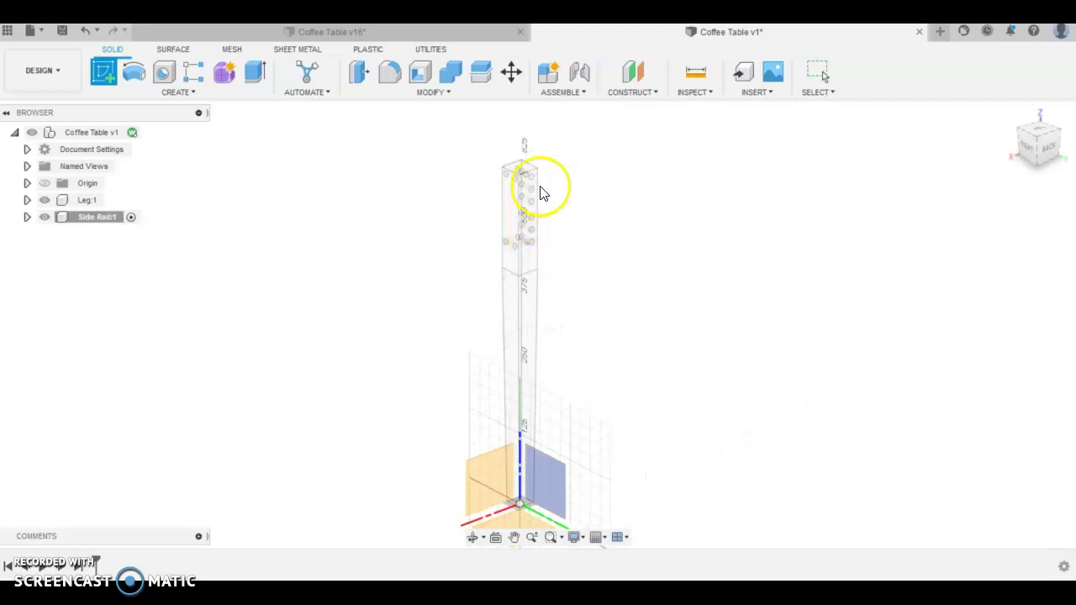
left_click(483, 483)
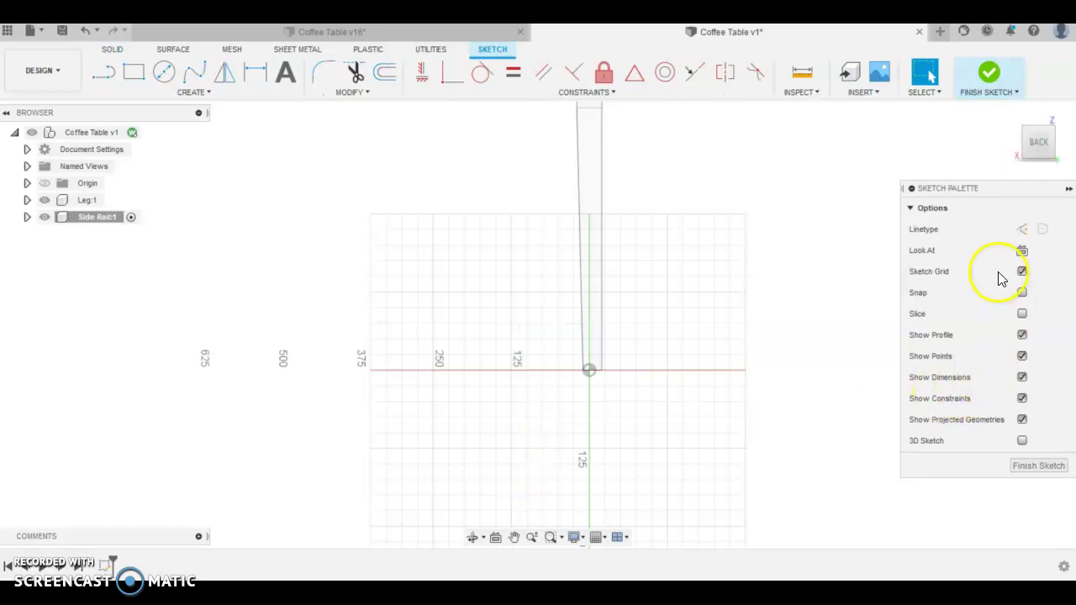
left_click(45, 200)
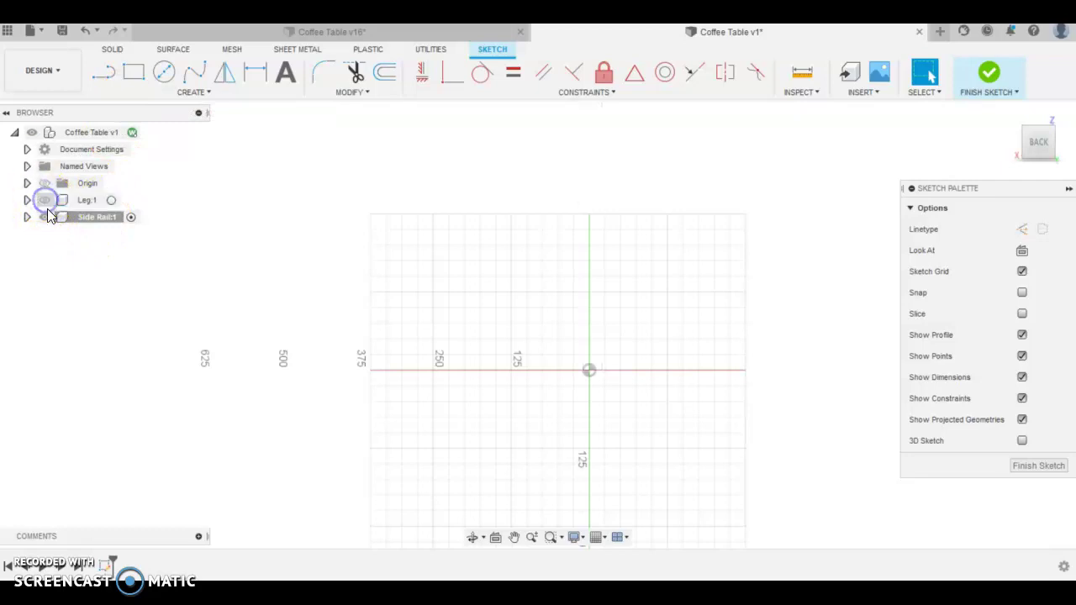
left_click(186, 193)
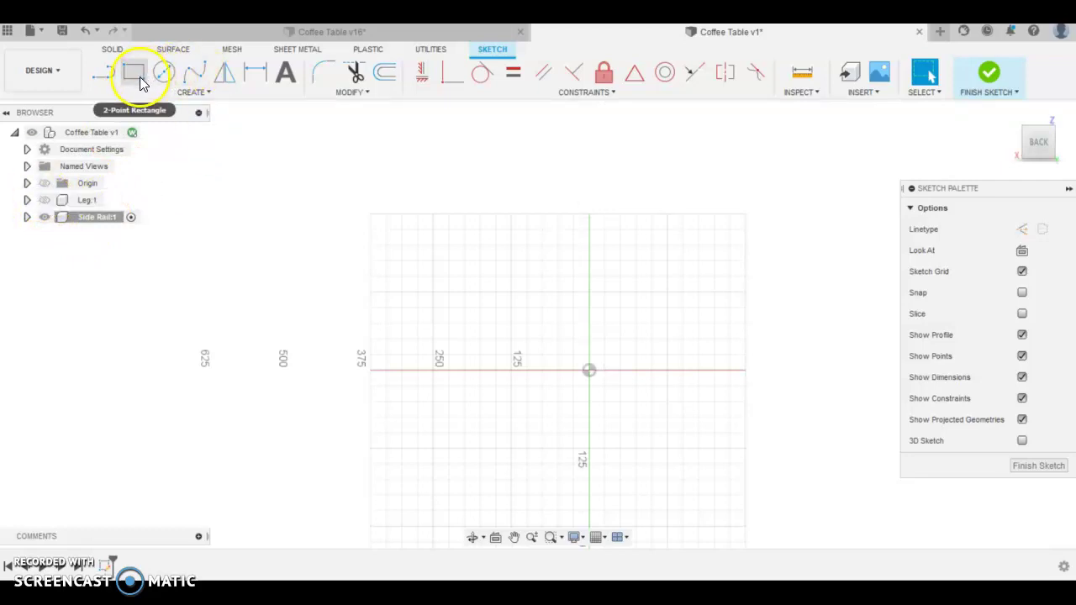
Sketch a two-point rectangle from the origin, 140 mm high and 19 mm wide, and finish the sketch.
left_click(136, 77)
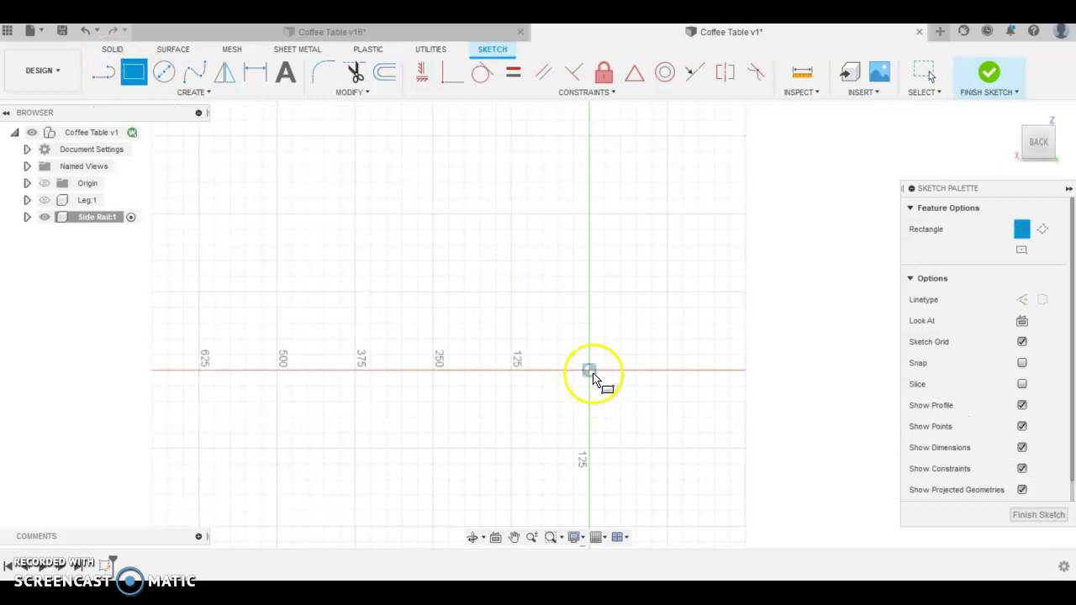
left_click_drag(589, 371, 528, 280)
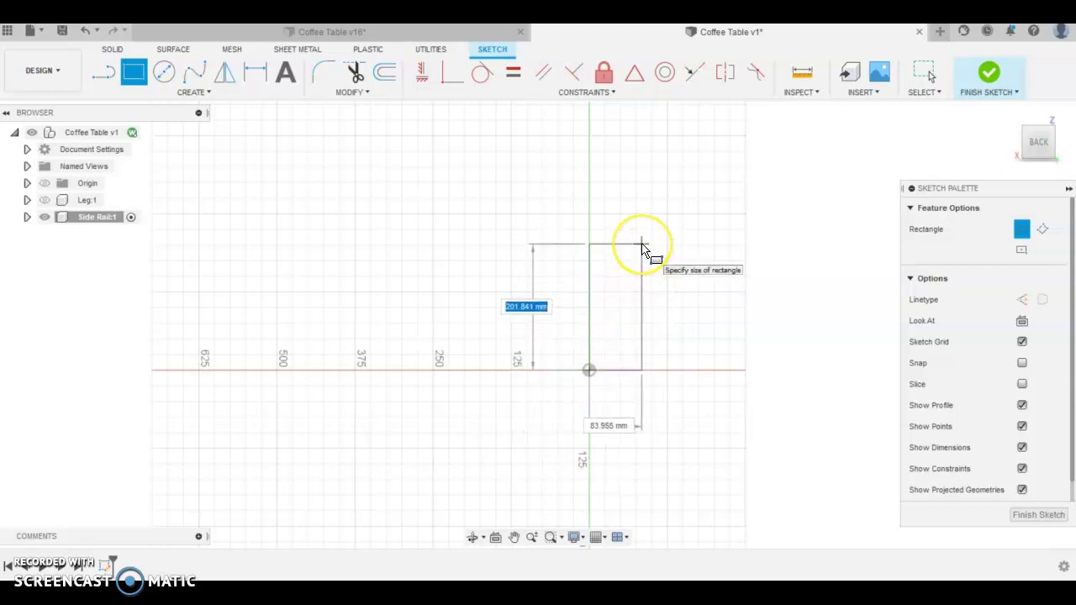
type("40")
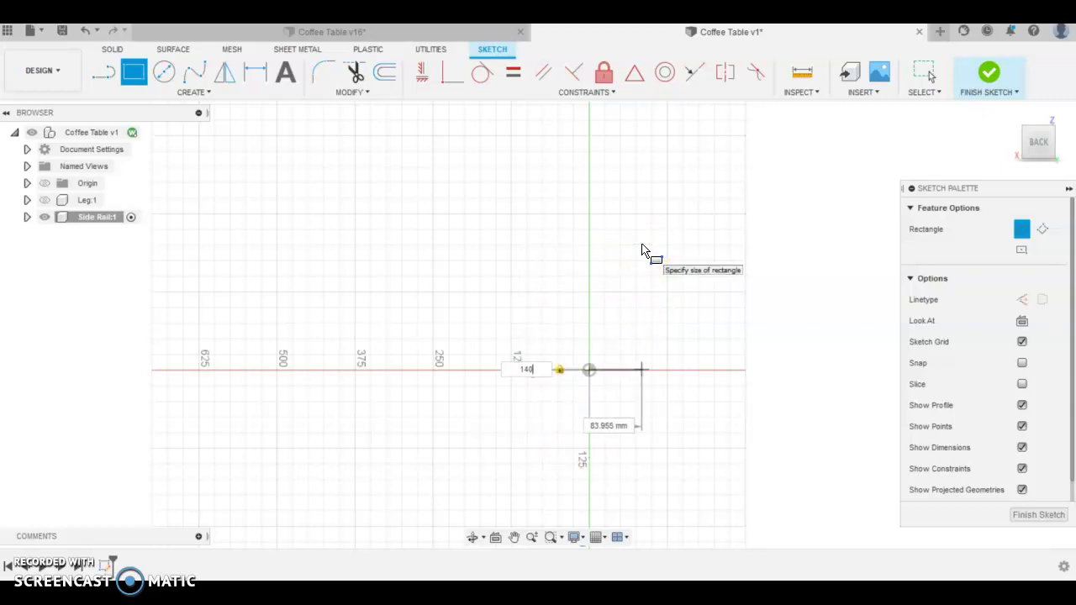
key("Tab")
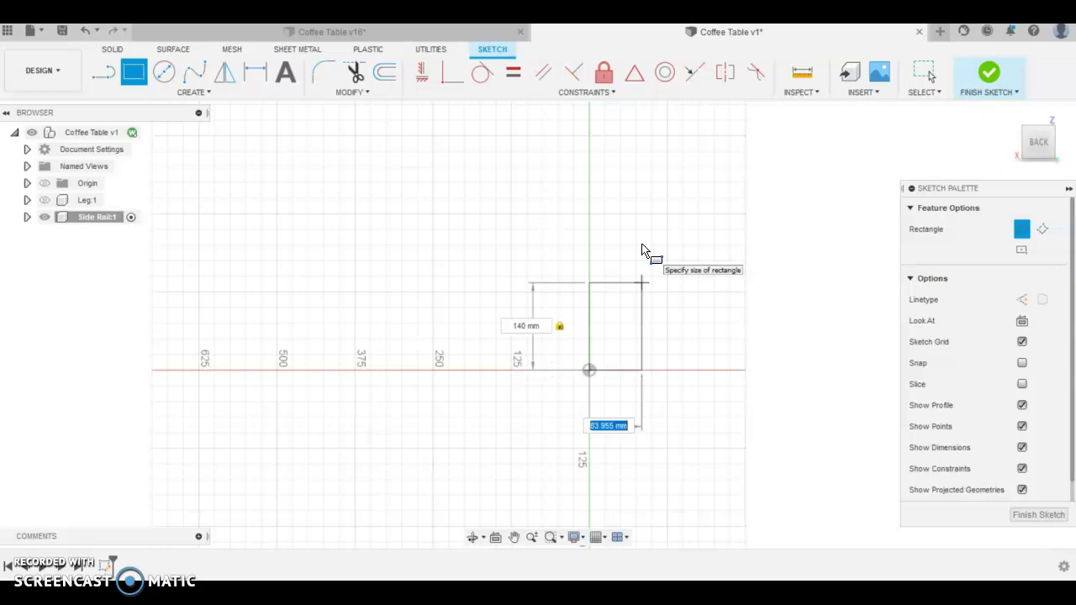
type("19")
key("Return")
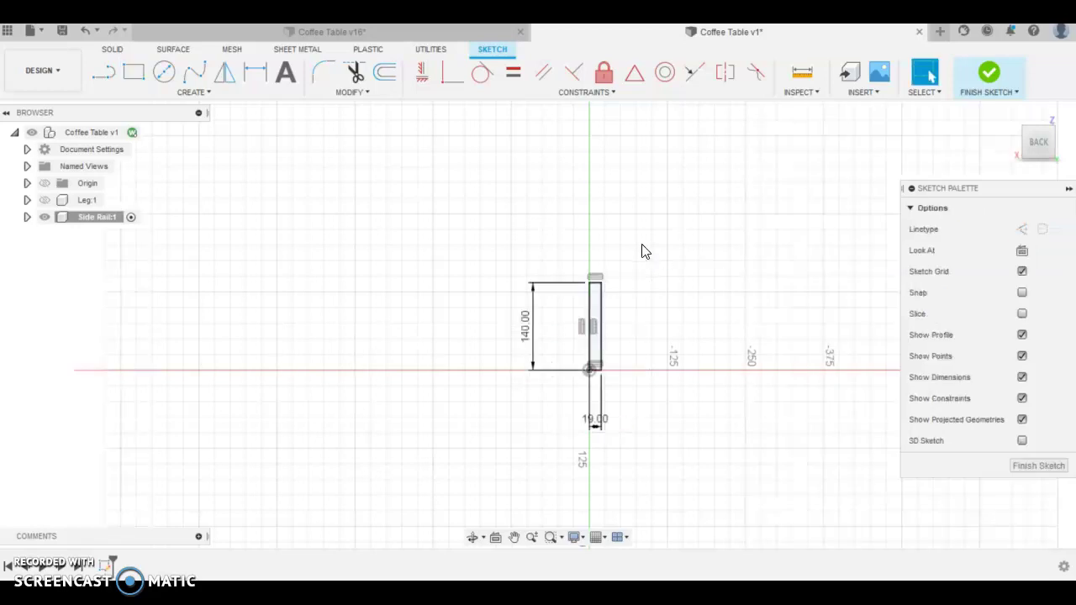
scroll(600, 378, "up", 5)
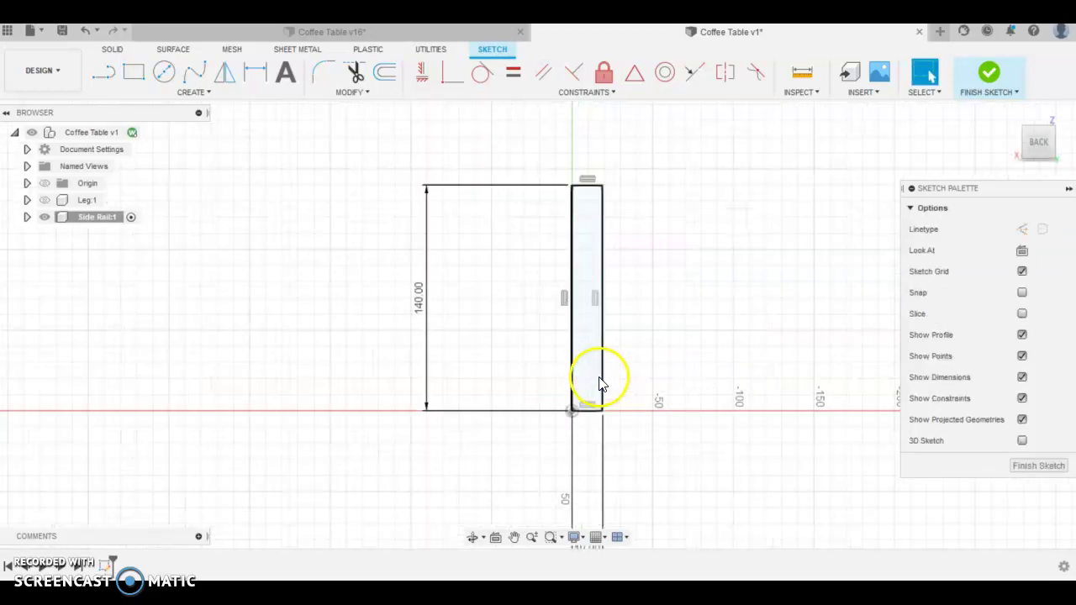
left_click(990, 74)
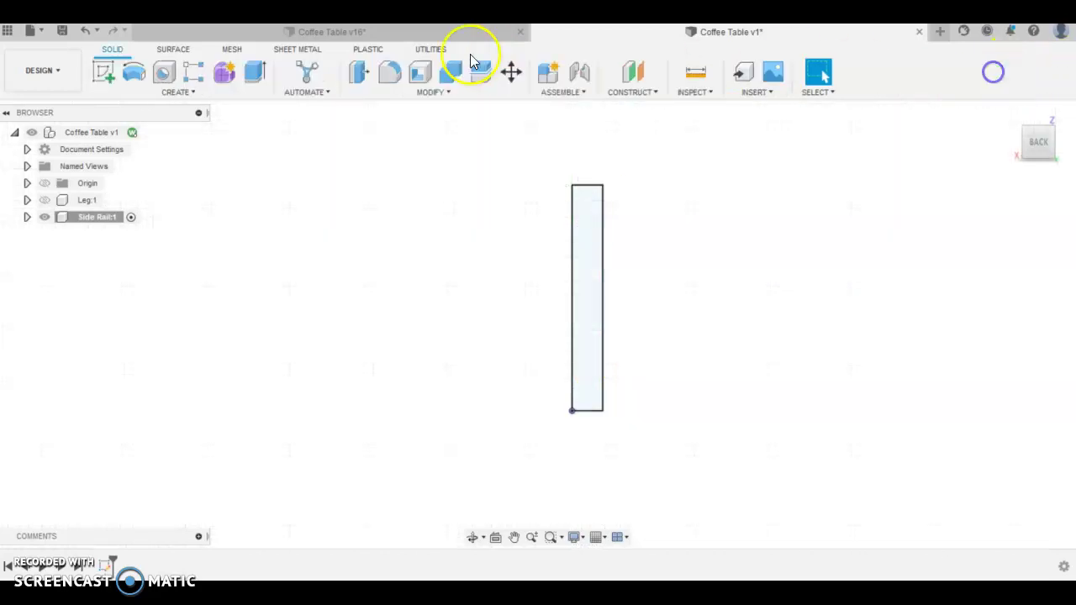
Extrude the rectangular profile 235 mm to one side as a new body.
left_click(254, 71)
middle_click_drag(284, 180, 336, 253, "shift")
scroll(378, 320, "down", 5)
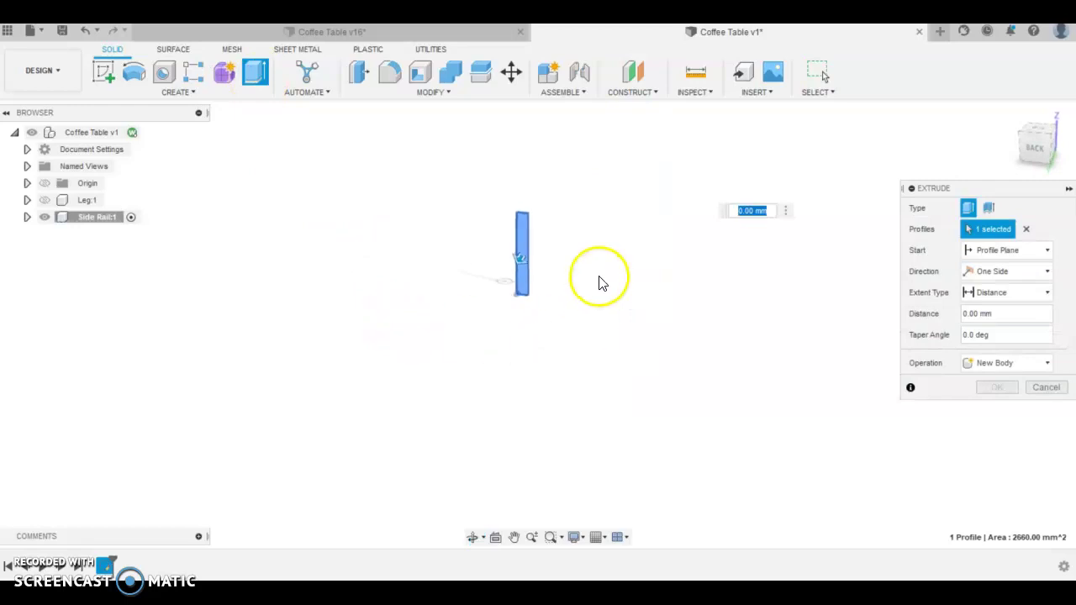
scroll(600, 282, "up", 2)
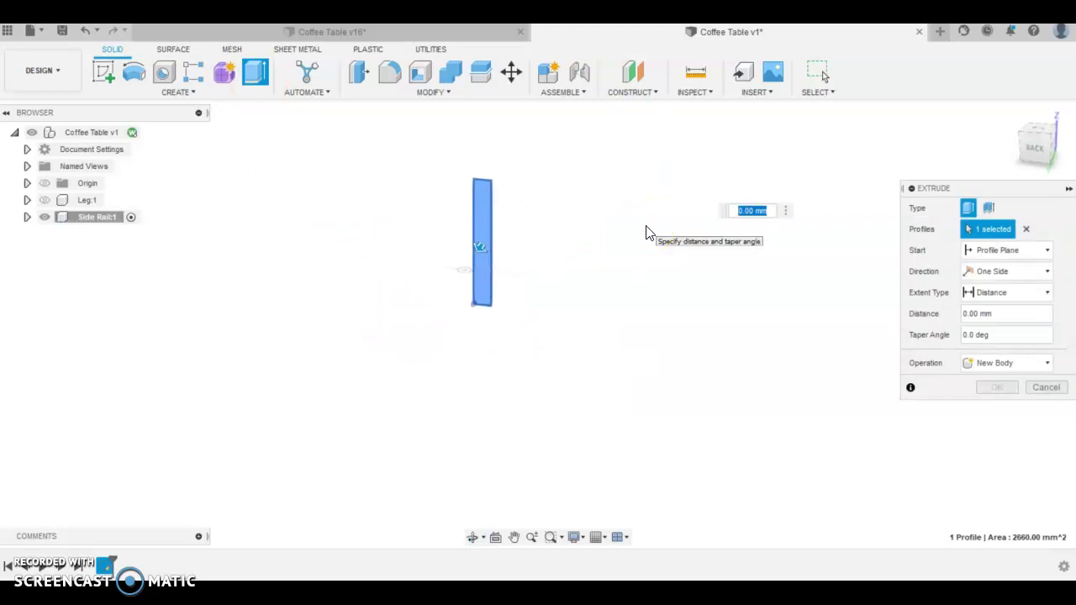
type("235")
key("Return")
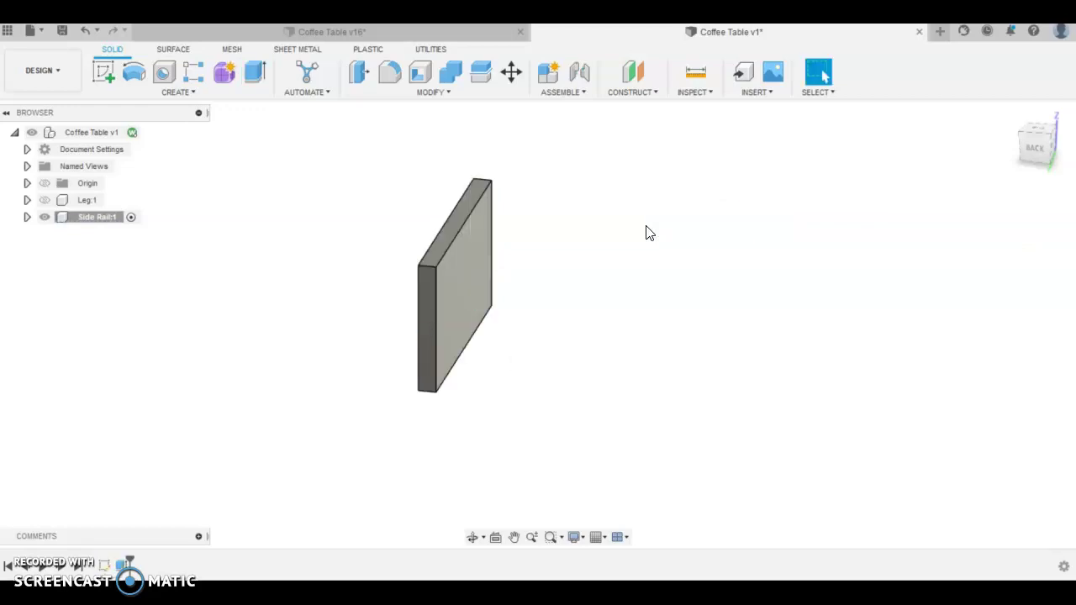
left_click(626, 230)
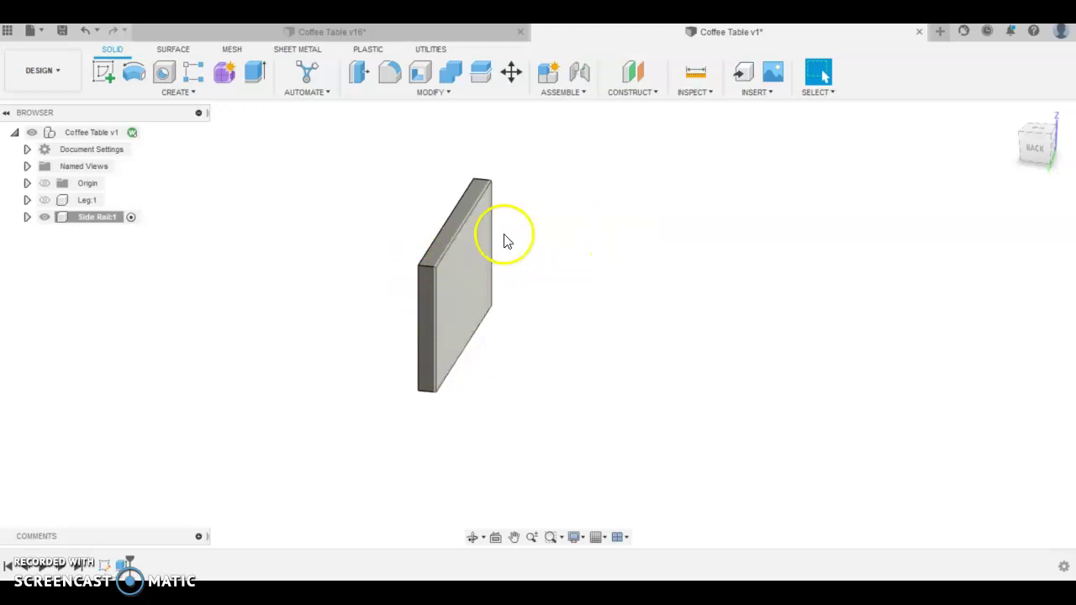
Start a new sketch on the narrow 140 by 19 mm end face of the side rail.
scroll(420, 352, "up", 3)
left_click(432, 308)
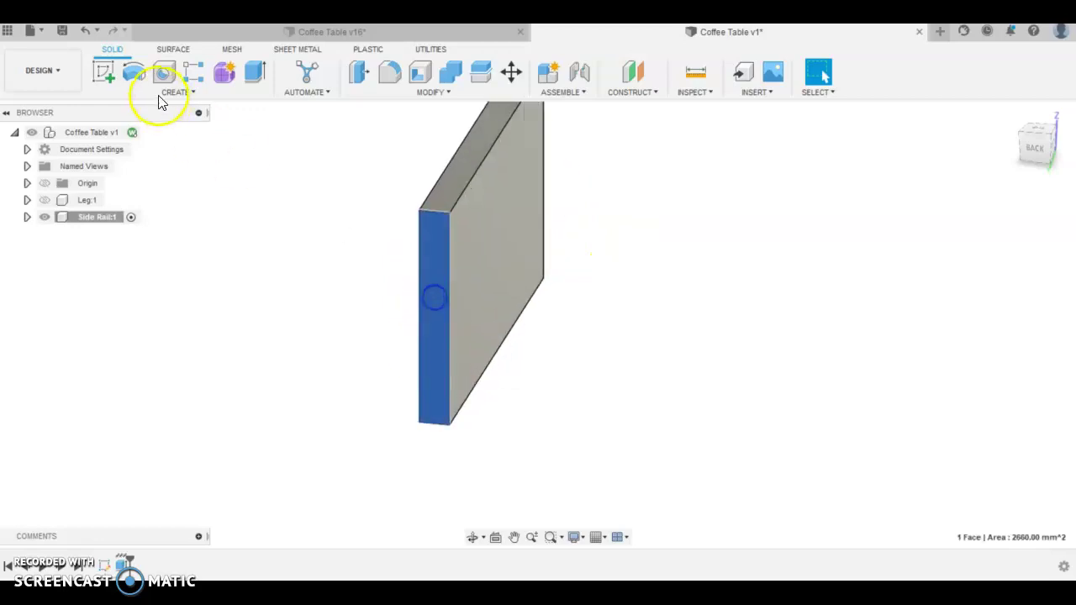
left_click(113, 73)
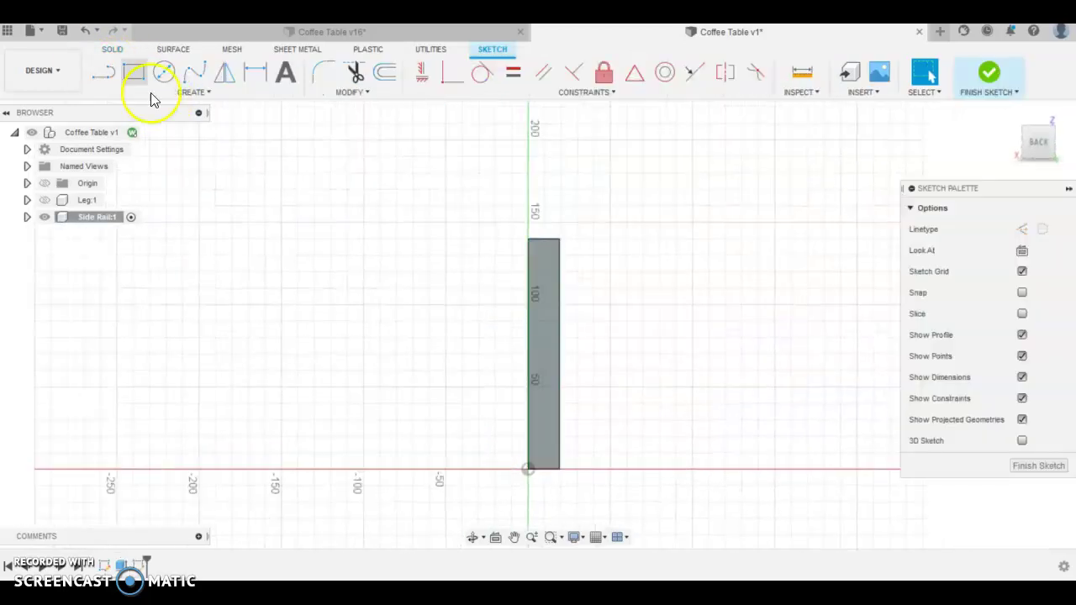
left_click(101, 132)
Draw a vertical construction line on the end face from the midpoint of its top edge to the midpoint of its bottom edge.
left_click(104, 71)
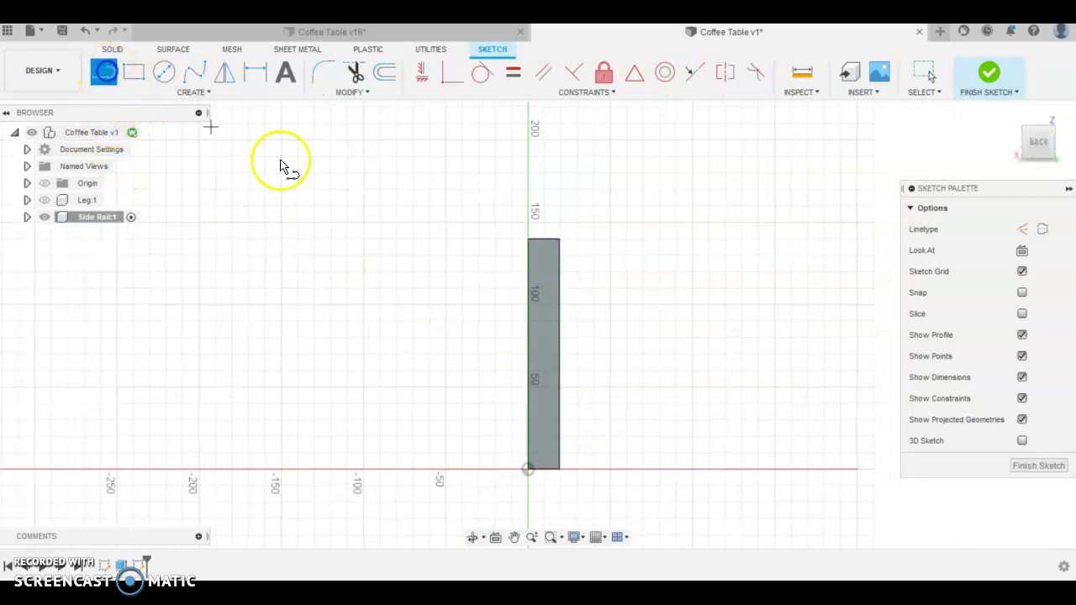
left_click(1022, 230)
left_click(1069, 189)
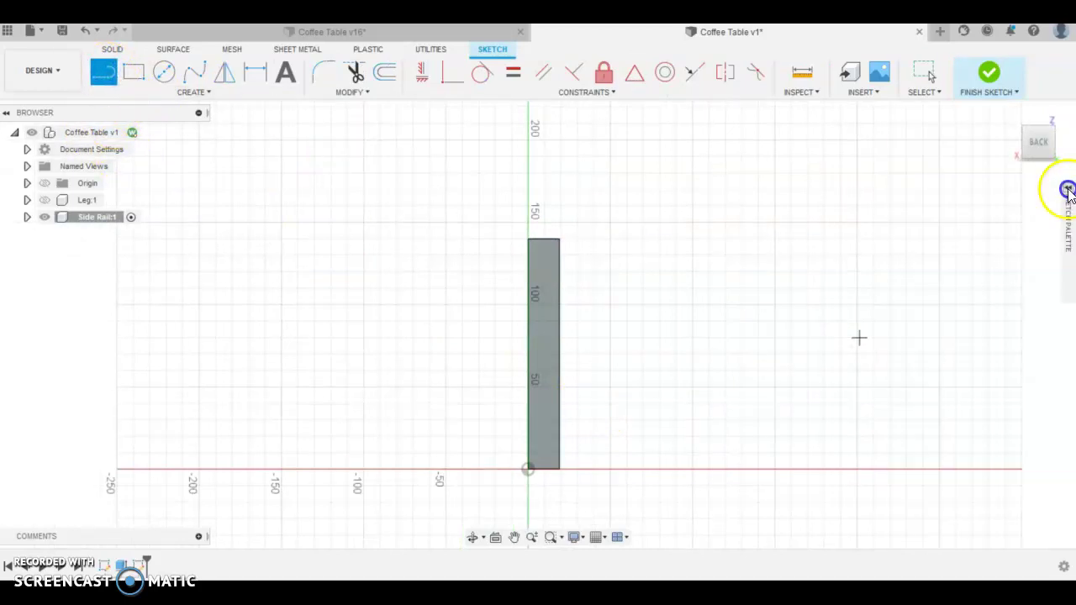
left_click(1069, 189)
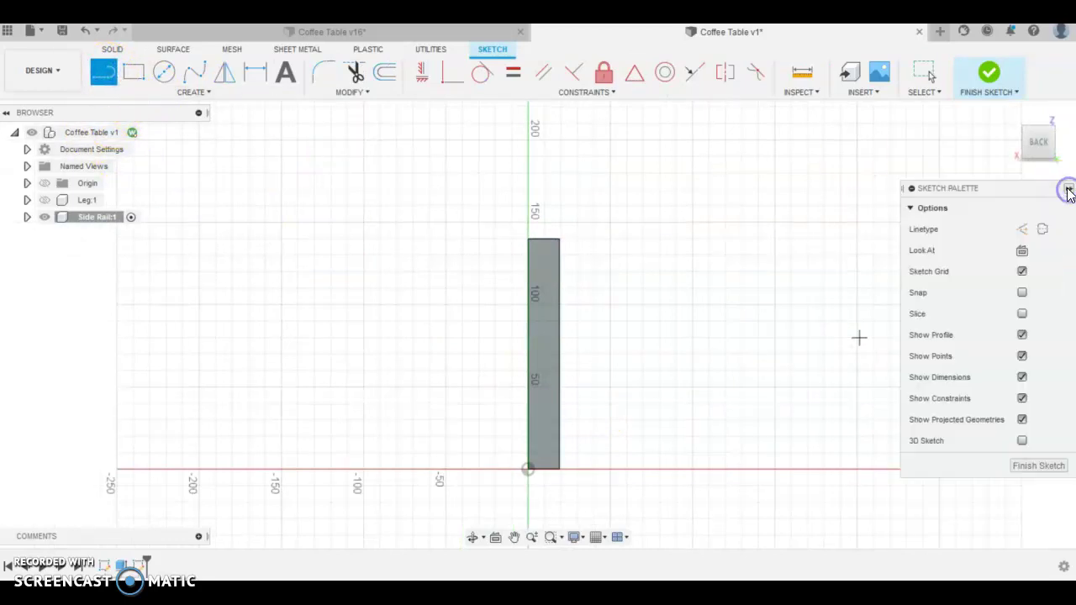
left_click(1022, 229)
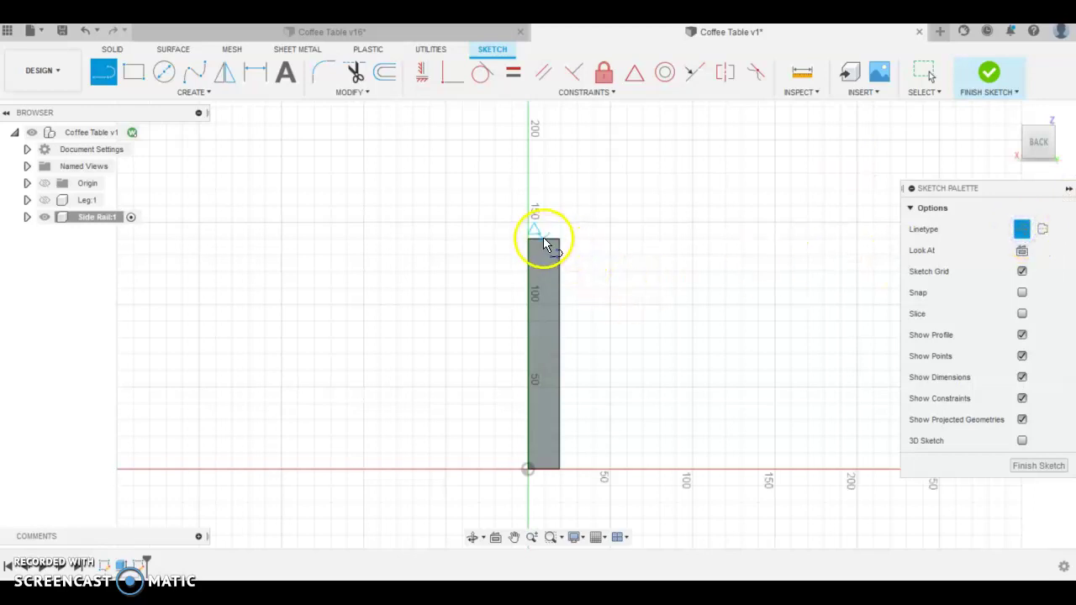
scroll(547, 246, "up", 4)
scroll(546, 246, "up", 1)
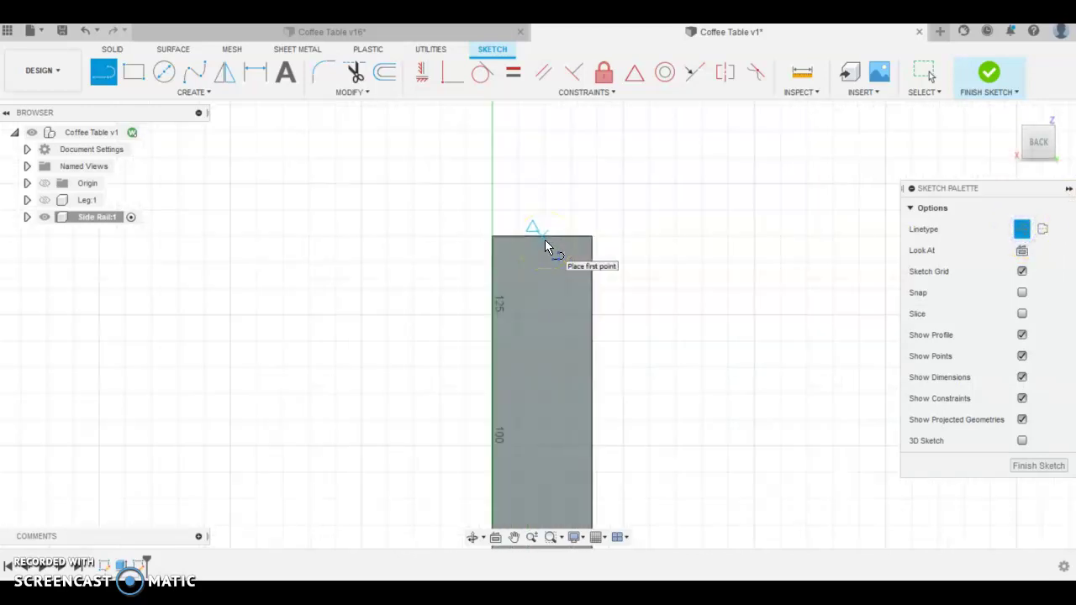
left_click(528, 236)
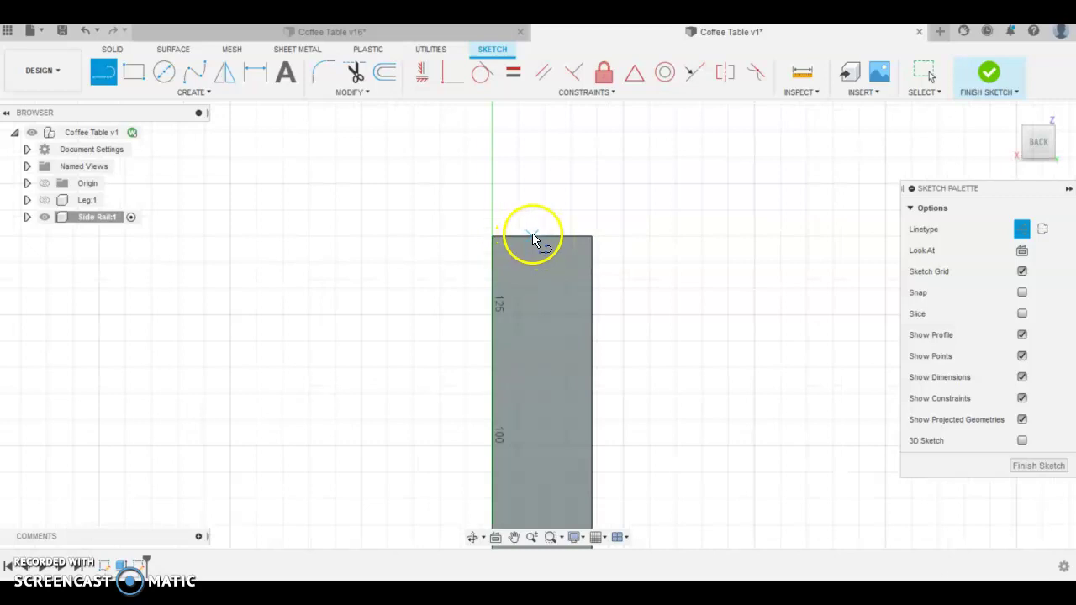
left_click(542, 237)
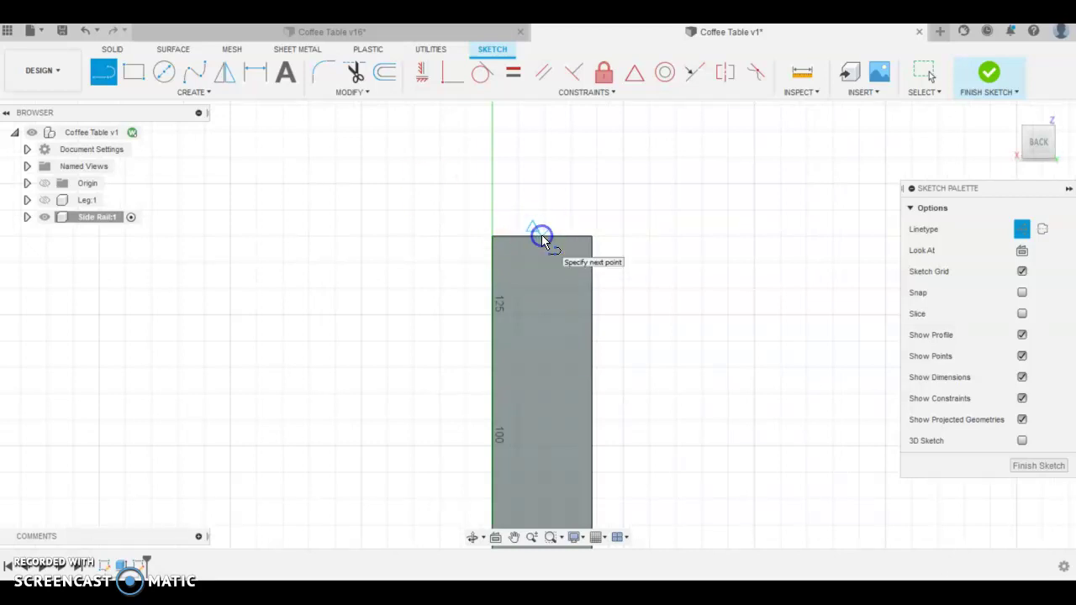
scroll(547, 318, "down", 5)
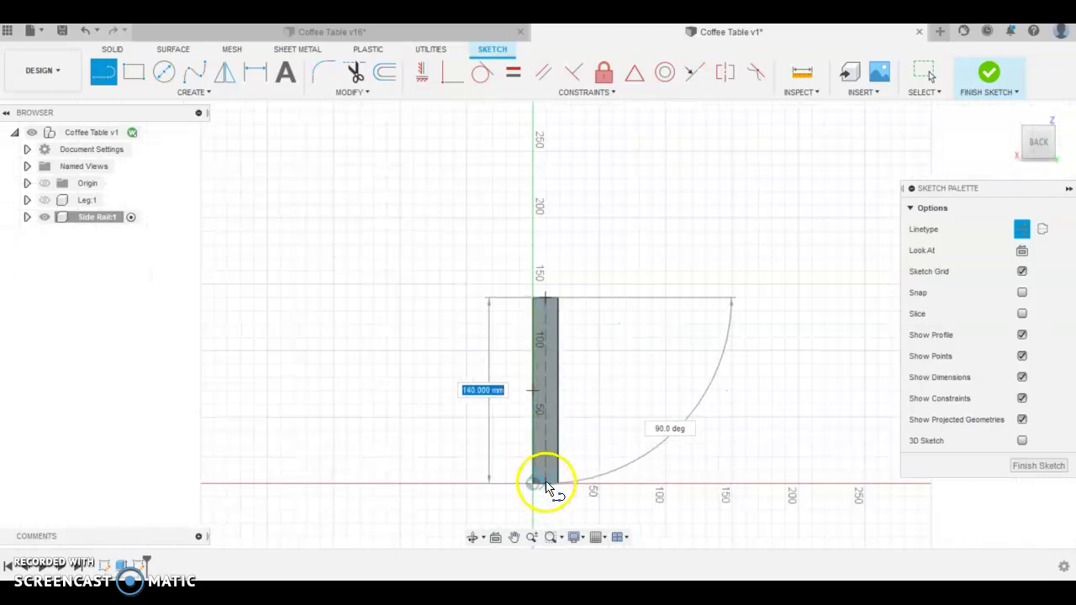
left_click(546, 484)
Sketch a 10 mm diameter circle with normal linetype, centred on the construction line near the top of the end face.
scroll(566, 422, "up", 2)
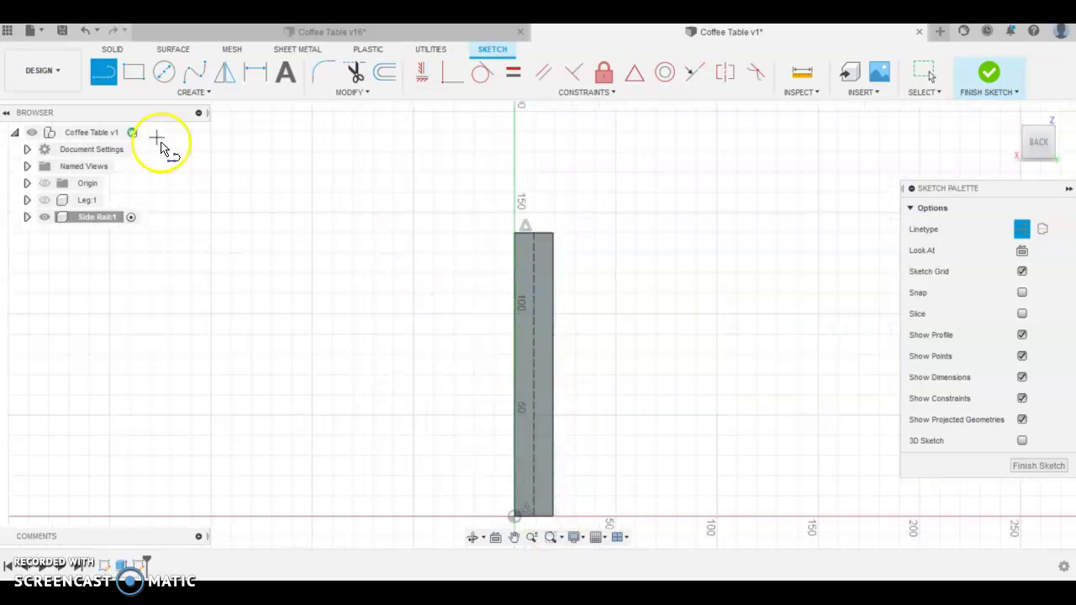
left_click(163, 73)
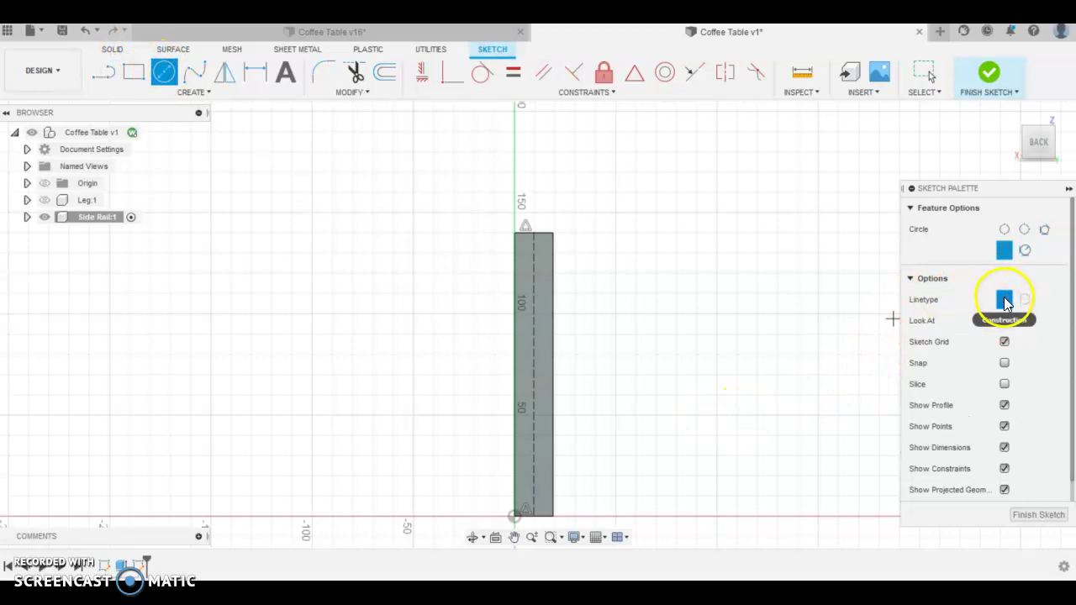
left_click(535, 255)
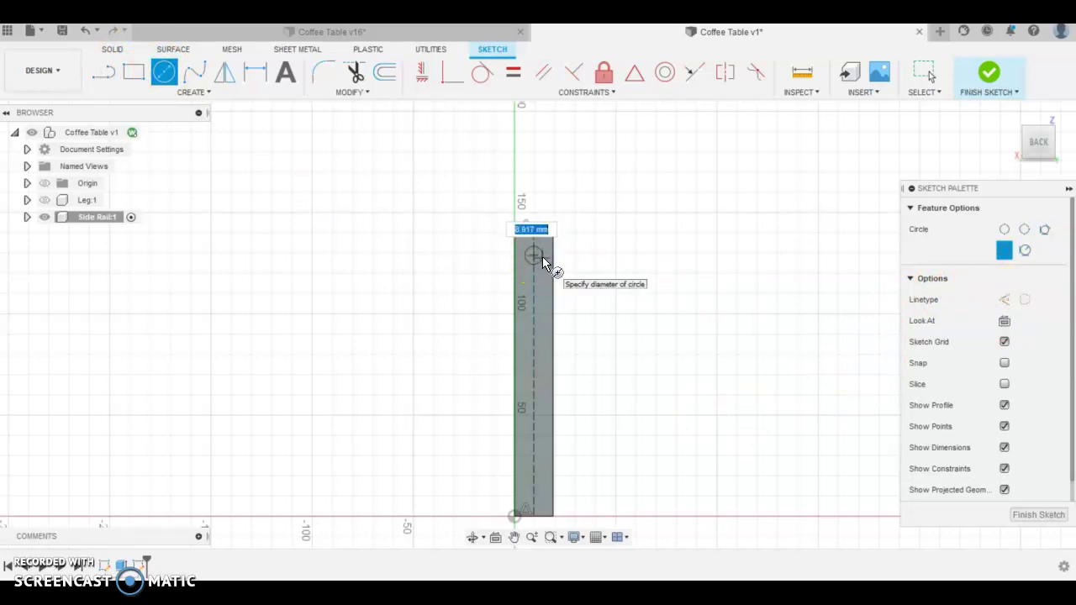
type("10")
key("Return")
key("Escape")
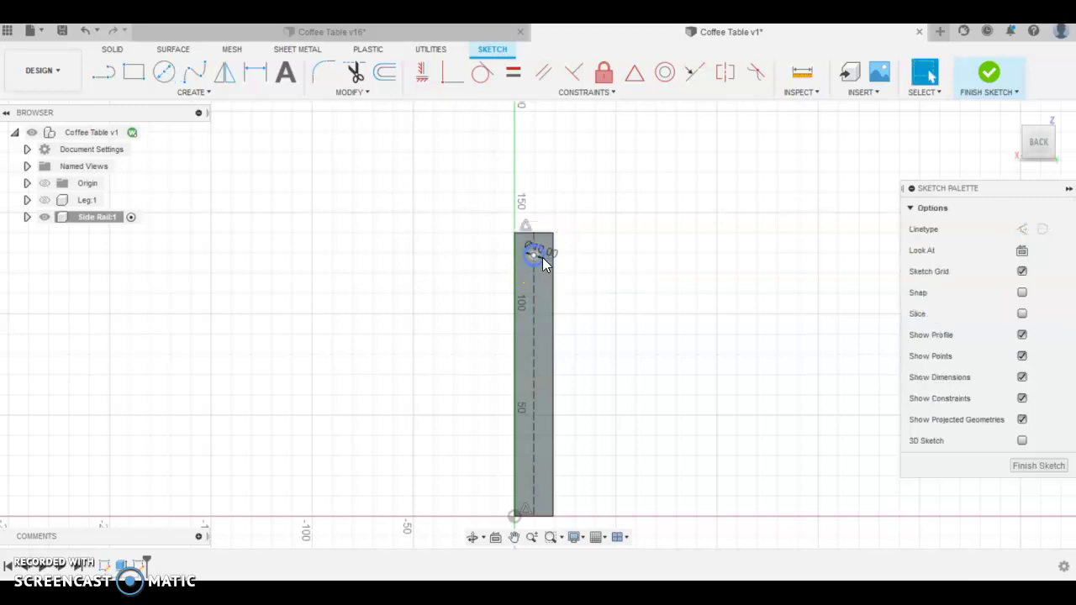
Sketch two more 10 mm diameter circles on the construction line, spaced below the first circle in the upper half of the end face.
left_click(164, 71)
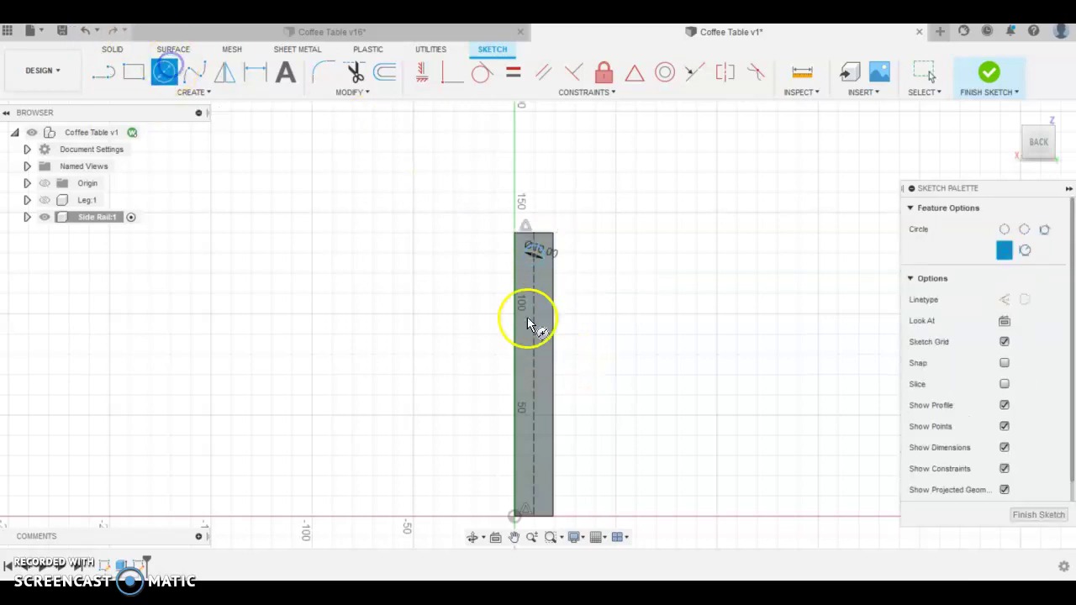
left_click(527, 292)
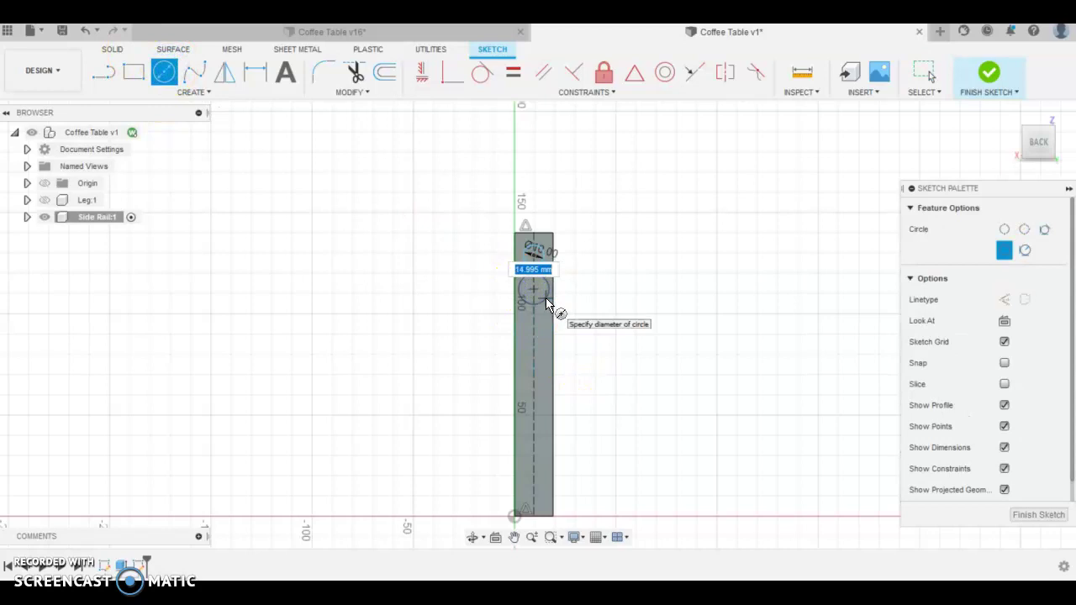
key("Return")
key("Escape")
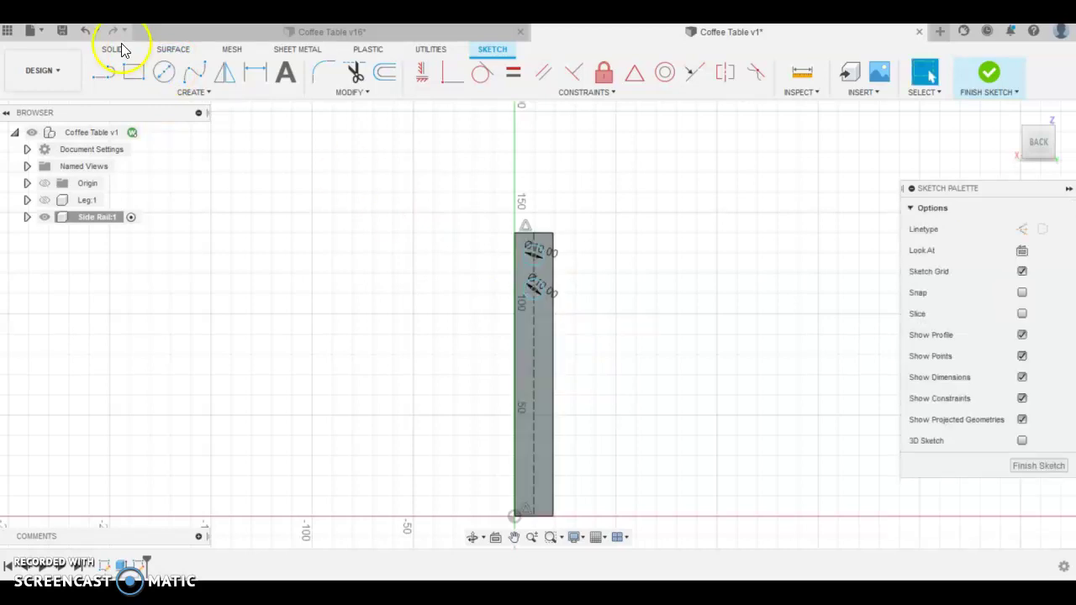
left_click(164, 72)
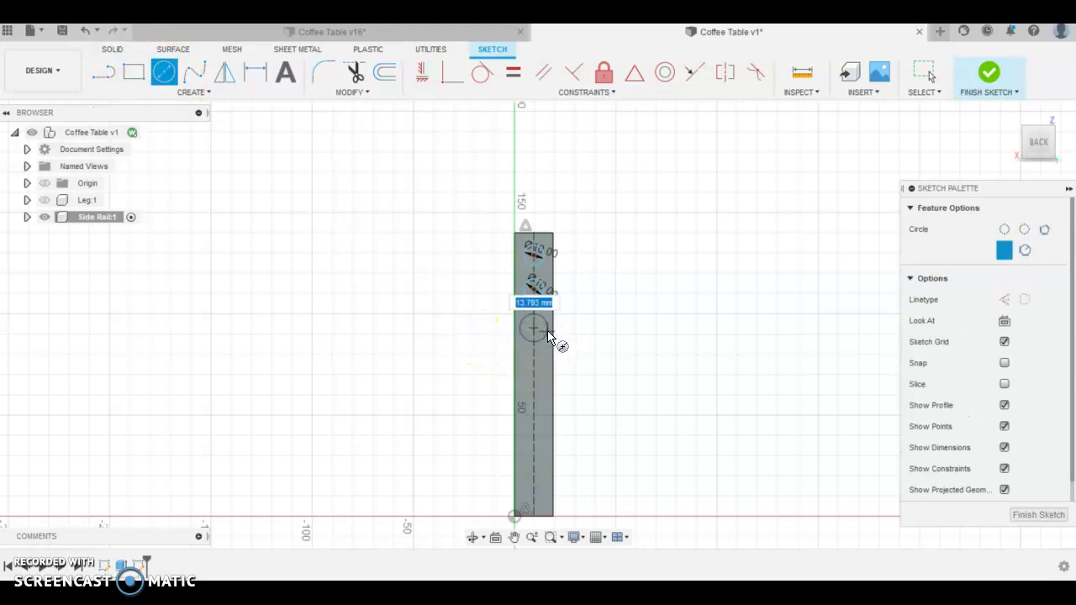
type("0")
key("Return")
key("Escape")
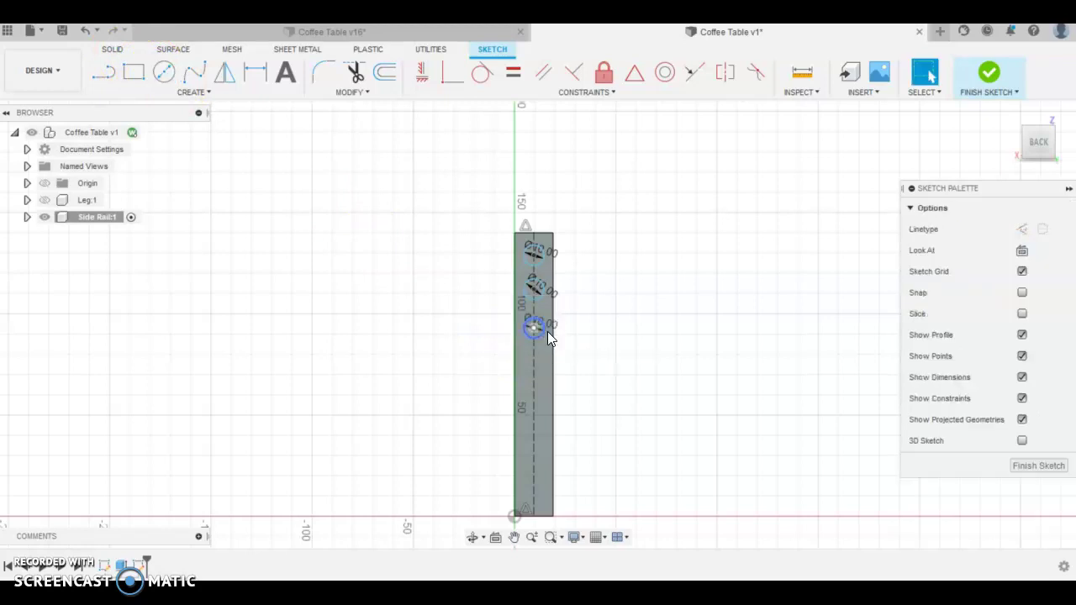
Sketch two 10 mm diameter circles centred on the construction line in the lower half of the end face.
key("c")
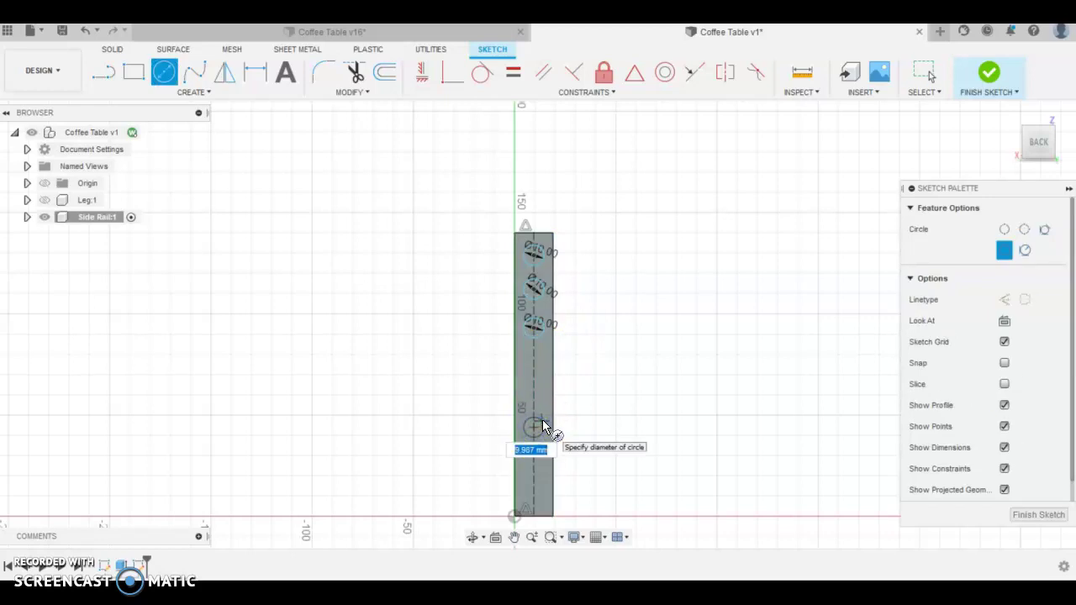
type("10")
key("Return")
key("Escape")
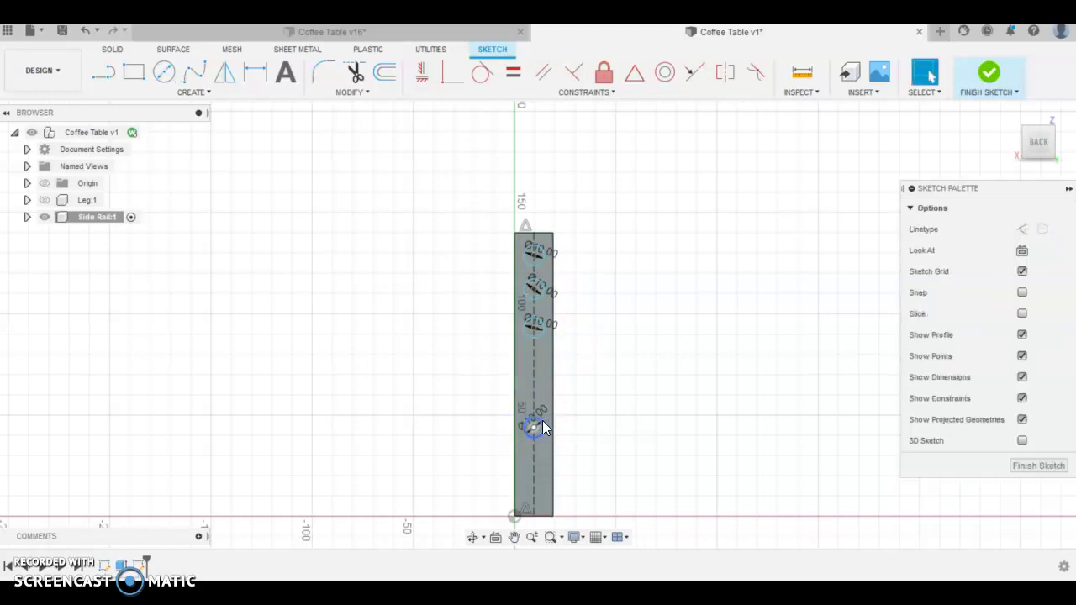
key("d")
key("c")
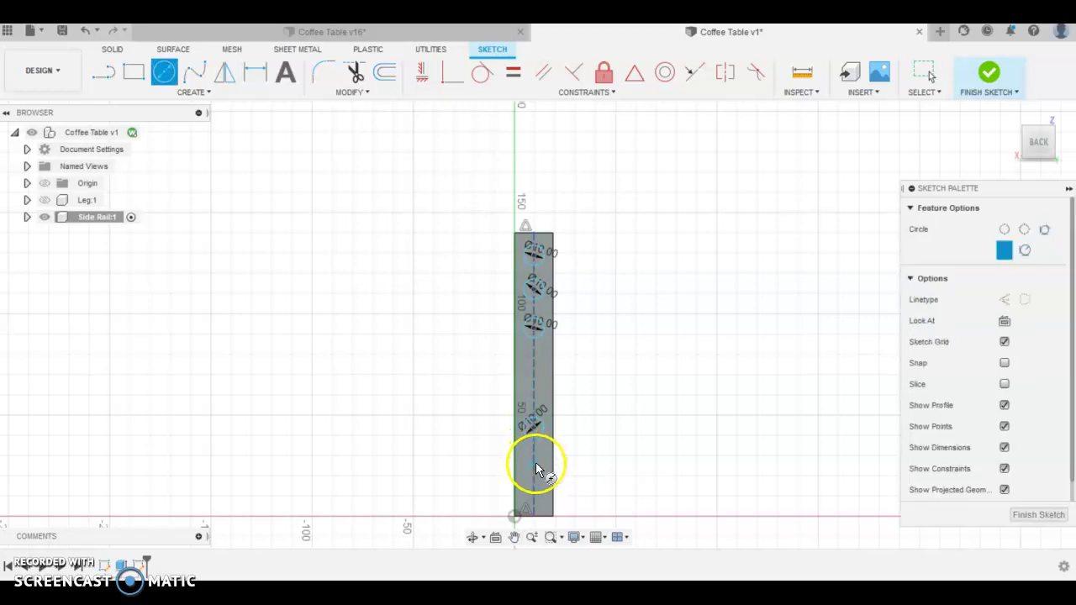
left_click(535, 464)
type("10")
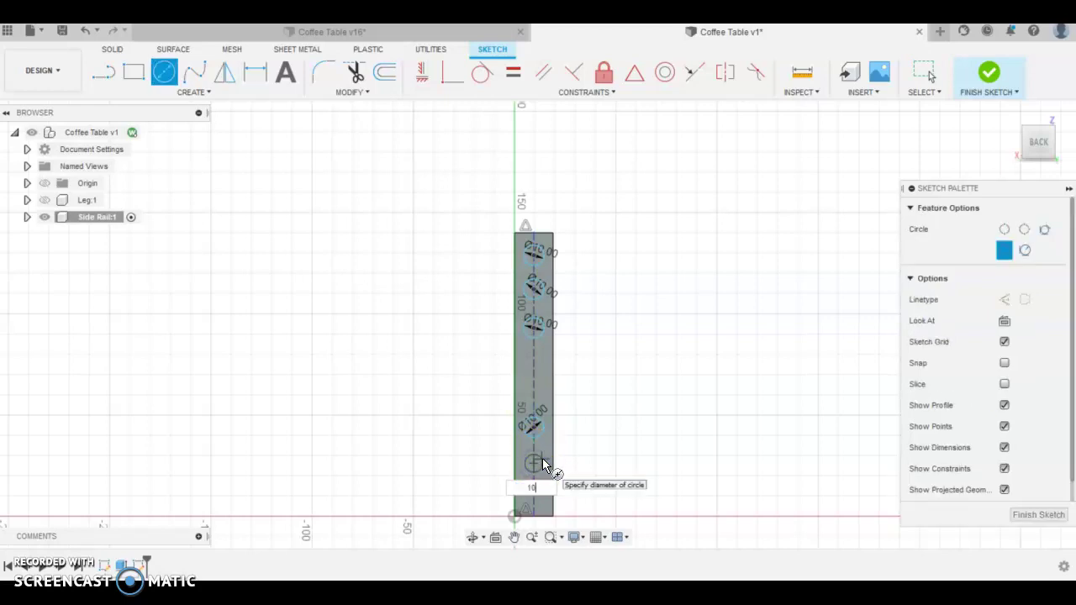
key("Return")
key("Escape")
Sketch a 10 mm diameter circle on the construction line near the bottom edge of the end face.
key("c")
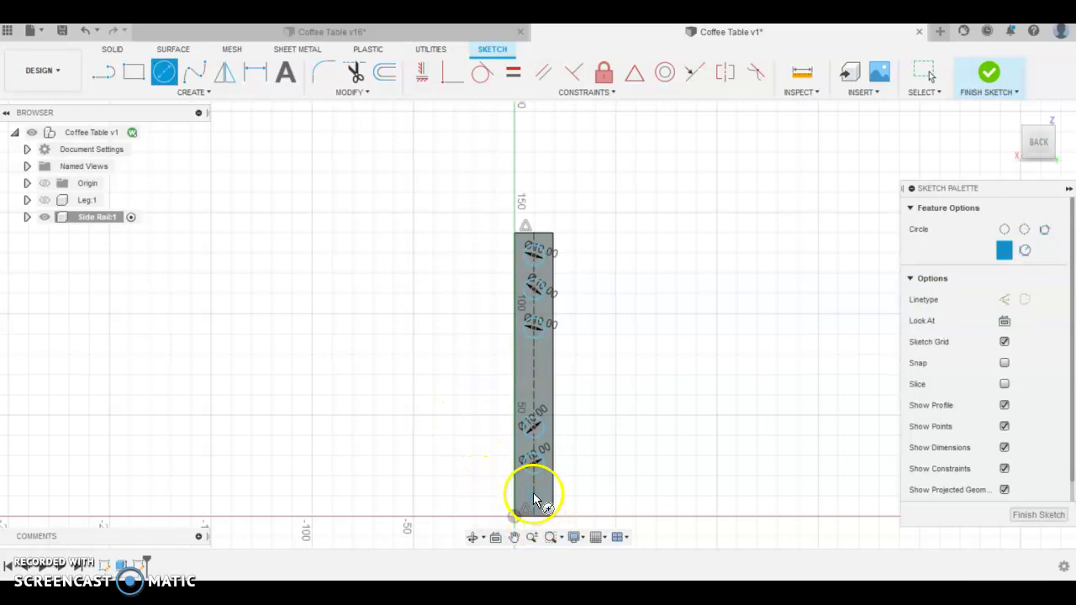
left_click(532, 491)
type("10")
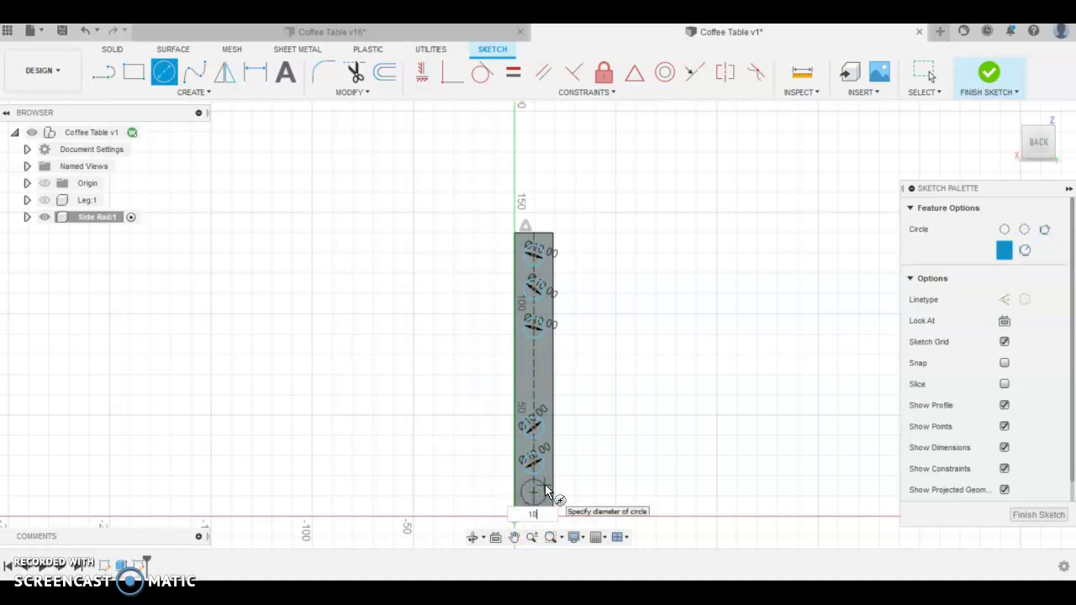
key("Return")
key("Escape")
Dimension the topmost circle's centre 12 mm from the top edge of the end face.
left_click(255, 71)
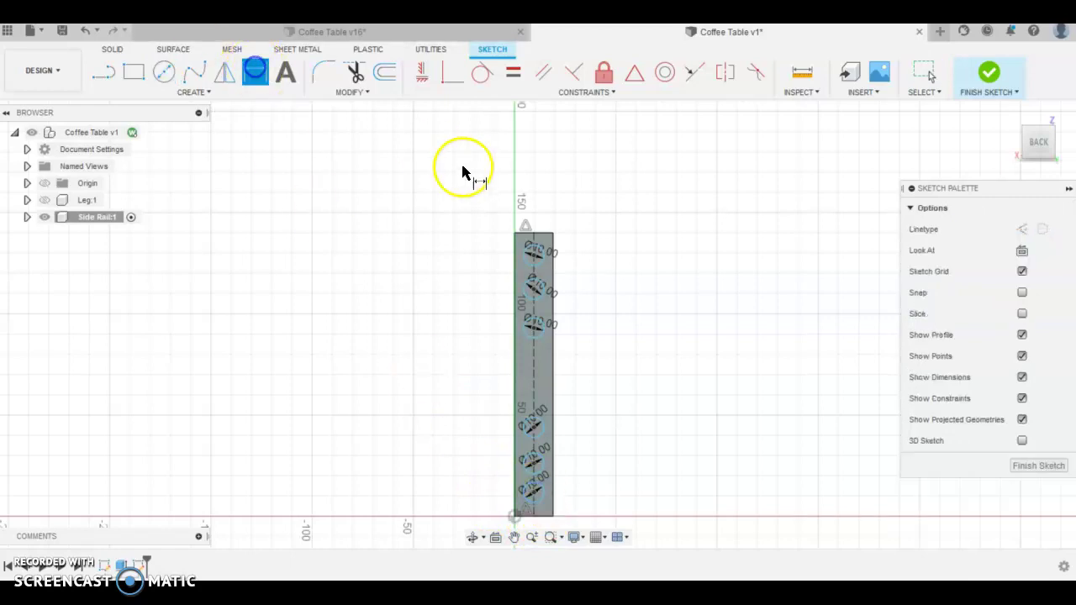
left_click(542, 233)
left_click(576, 245)
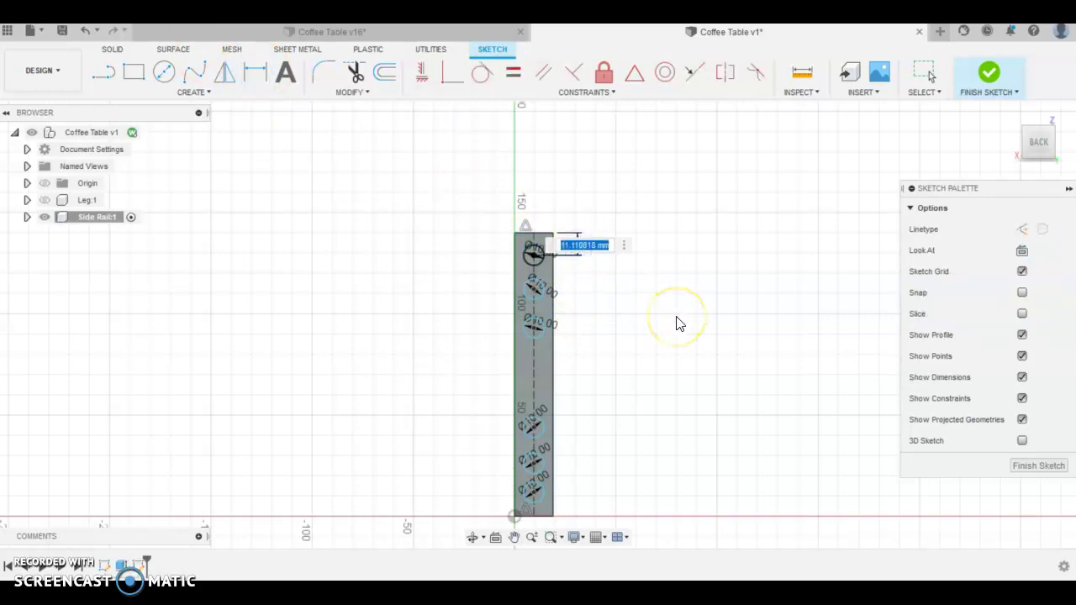
type("12")
key("Return")
Dimension the lowest circle's centre 12 mm from the bottom edge of the end face.
scroll(649, 409, "down", 2)
scroll(577, 432, "up", 3)
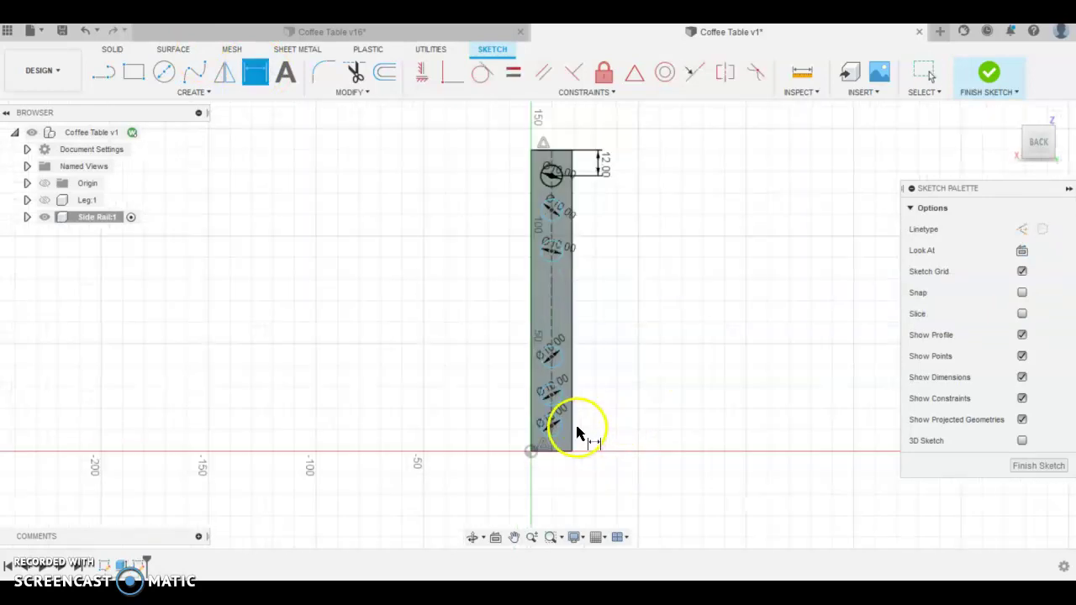
left_click(561, 449)
left_click(596, 447)
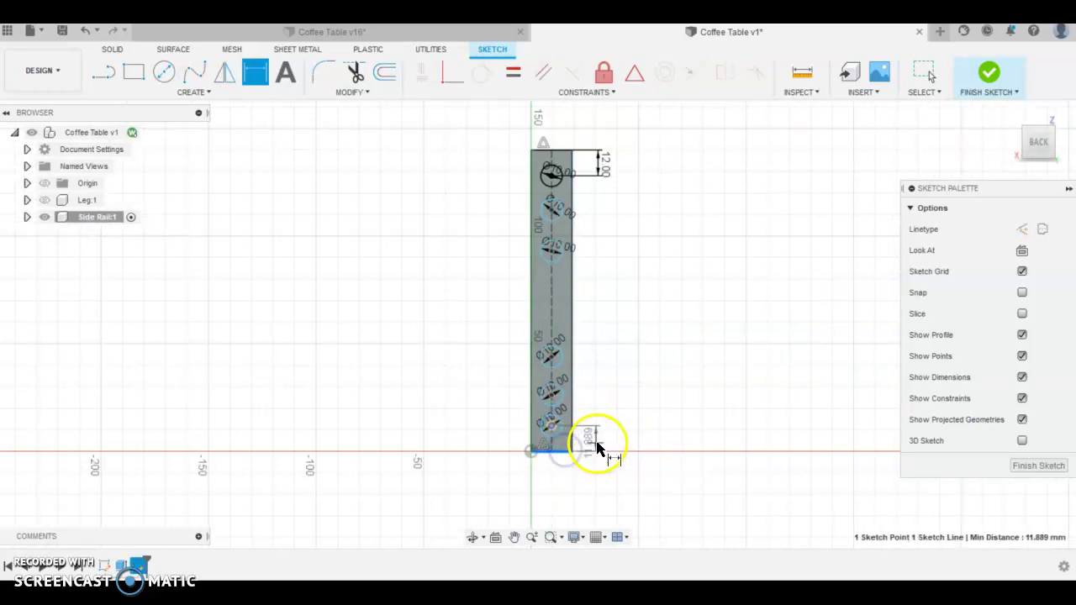
type("12")
key("Return")
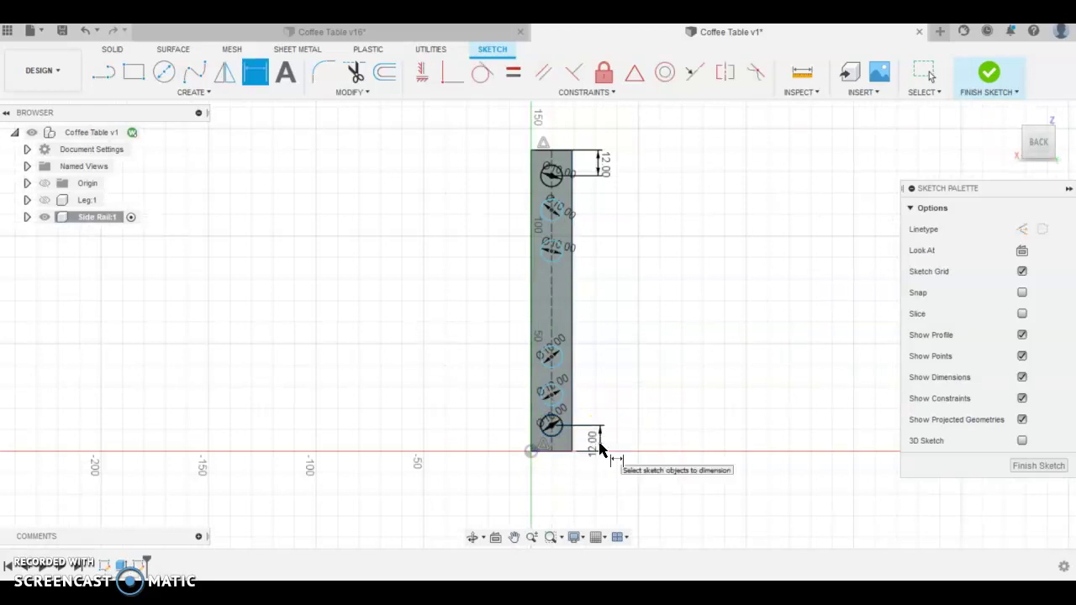
Dimension the three upper circles 22 mm apart, centre to centre.
left_click(551, 210)
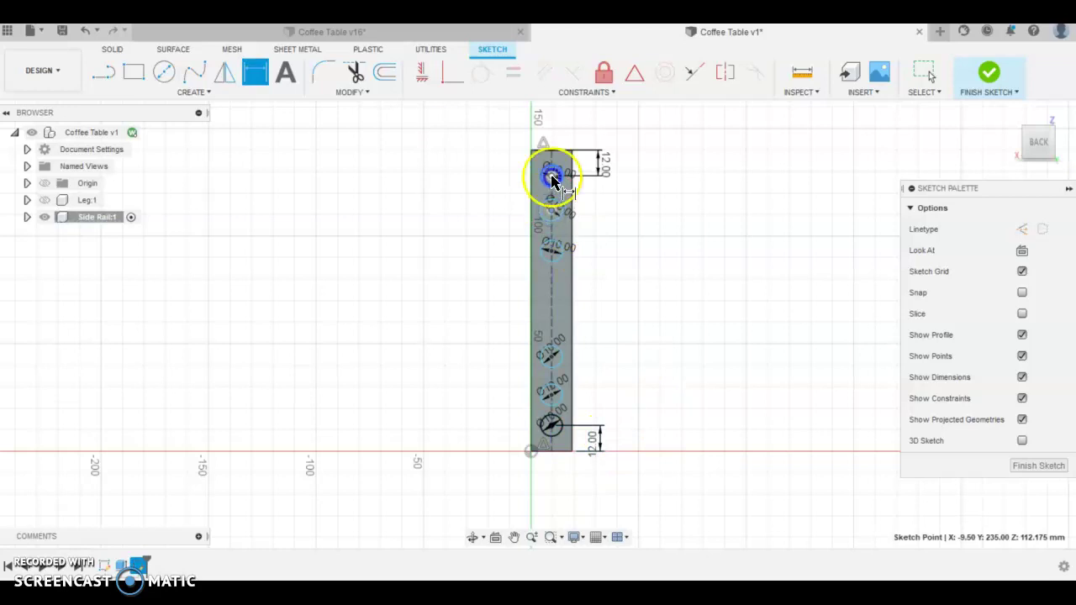
left_click(492, 181)
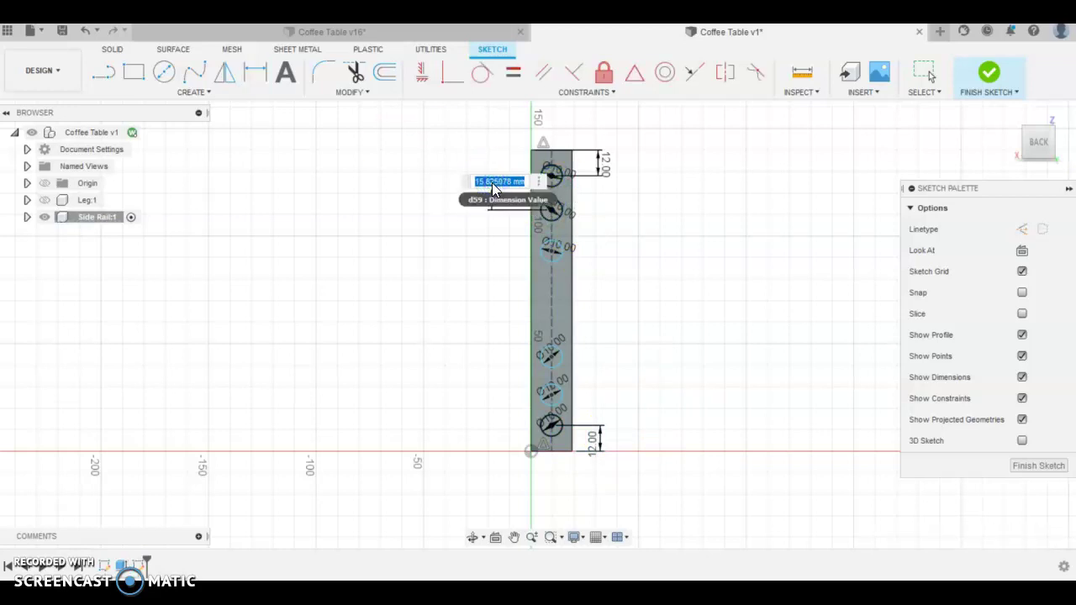
type("22")
key("Return")
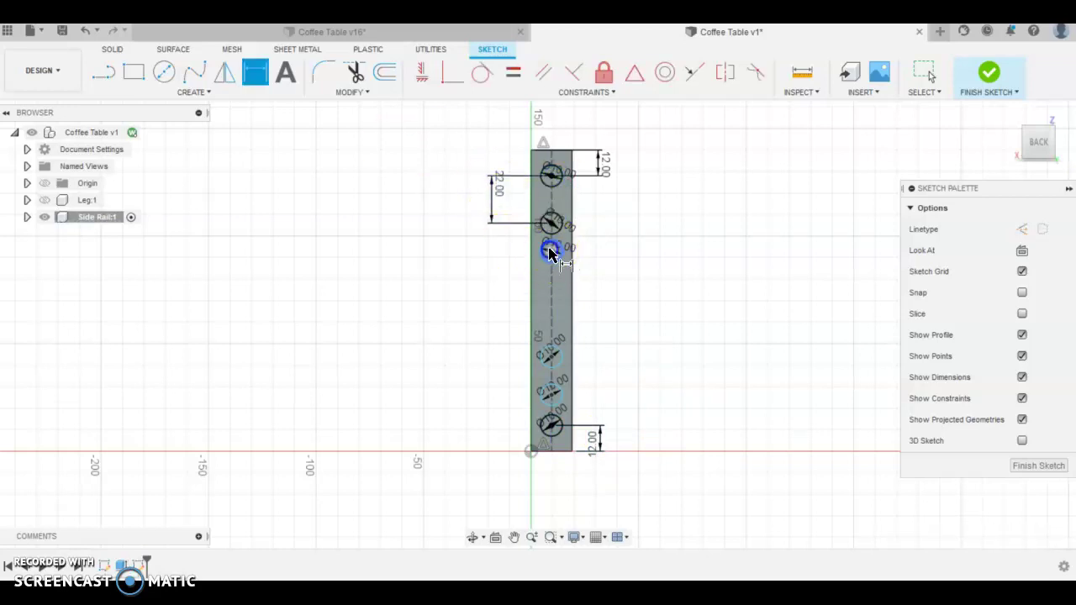
left_click(550, 250)
left_click(551, 225)
left_click(492, 241)
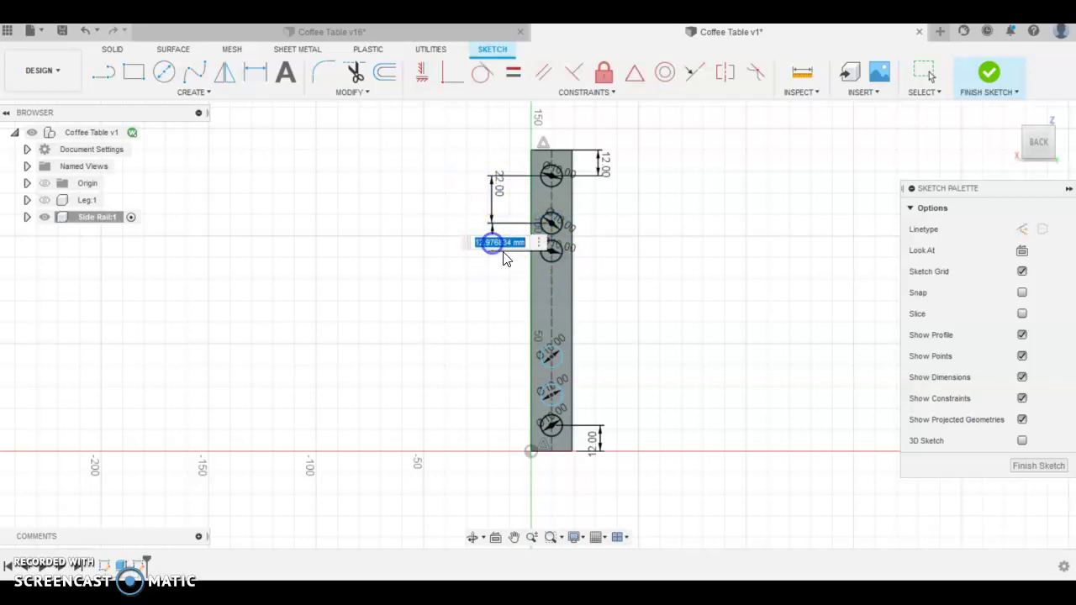
type("22")
key("Return")
left_click(549, 363)
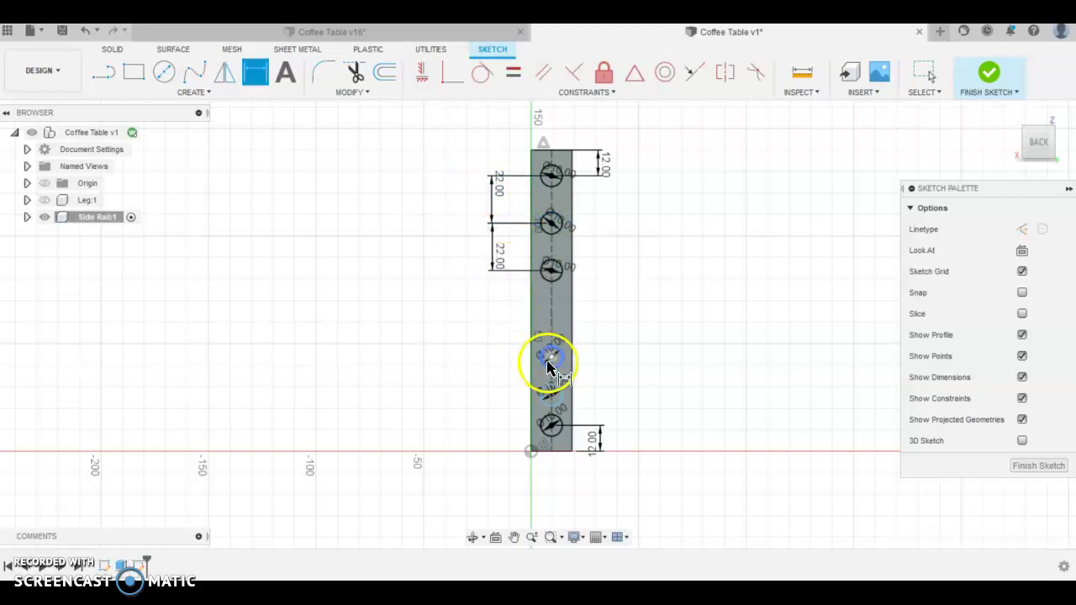
left_click(540, 425)
left_click(440, 343)
Dimension the three lower circles 22 mm apart, centre to centre, and finish the sketch.
left_click(551, 423)
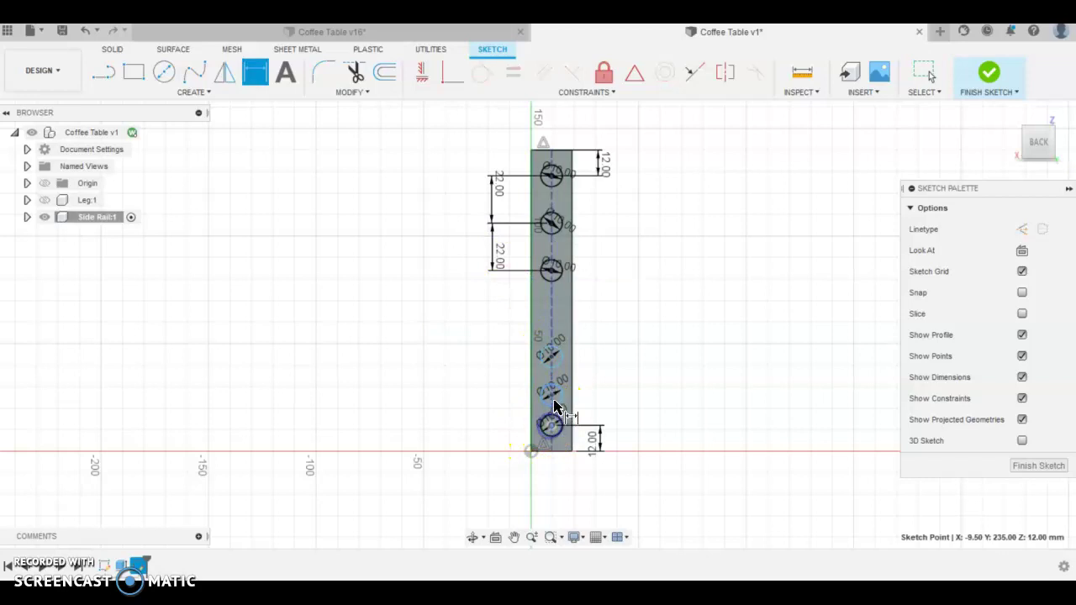
left_click(552, 401)
left_click(492, 413)
type("22")
key("Return")
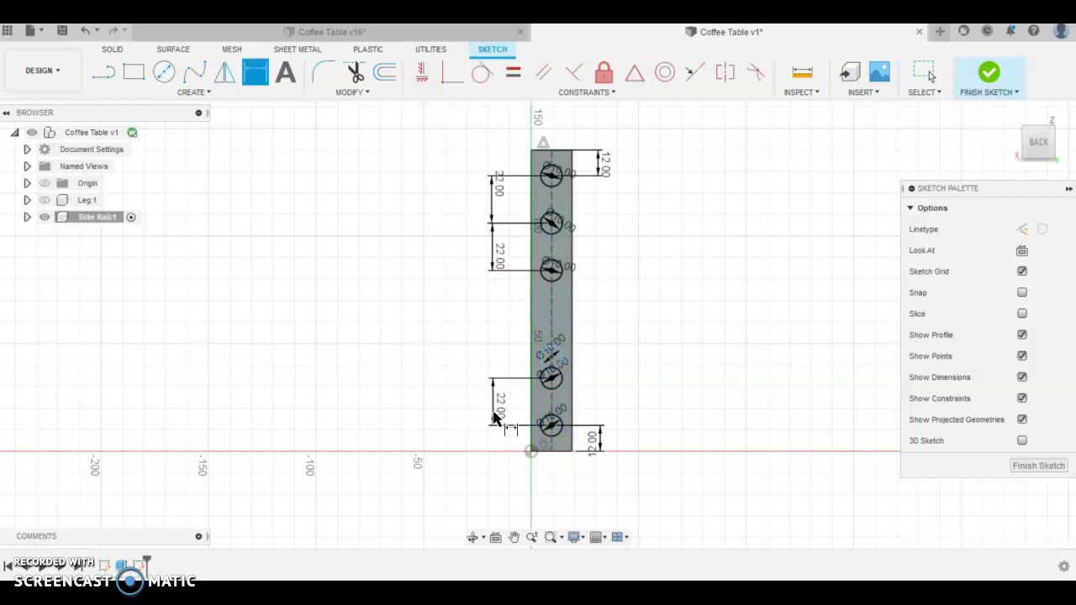
left_click(549, 377)
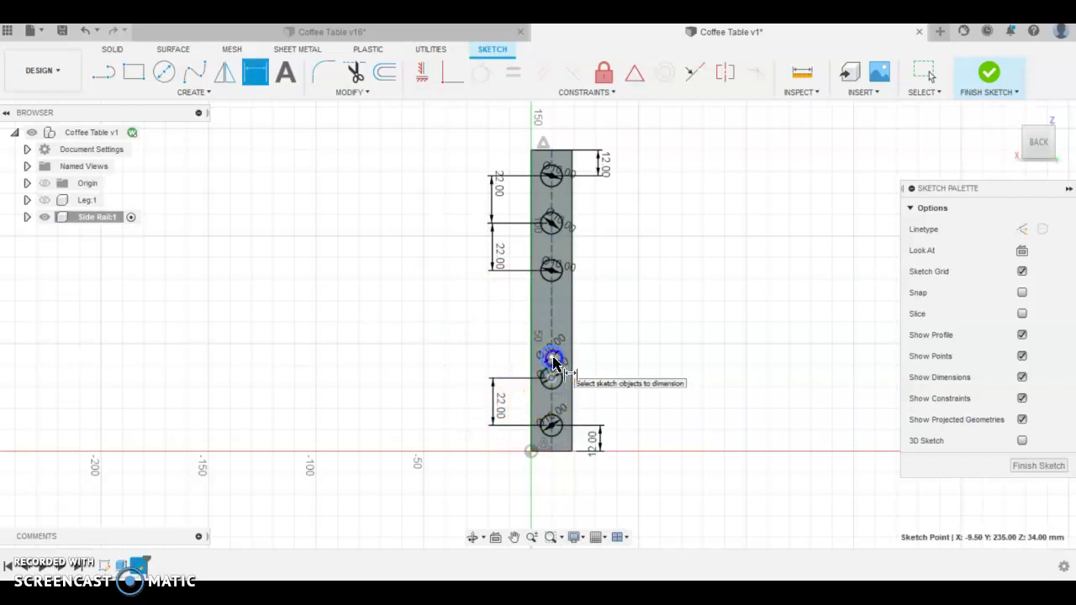
left_click(550, 359)
left_click(493, 356)
type("22")
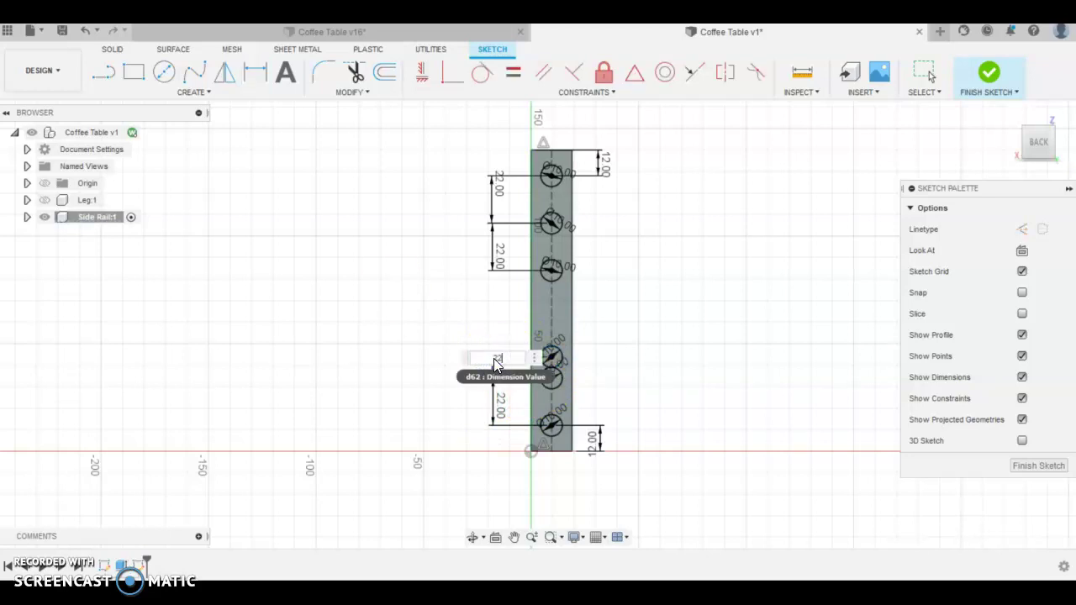
key("Return")
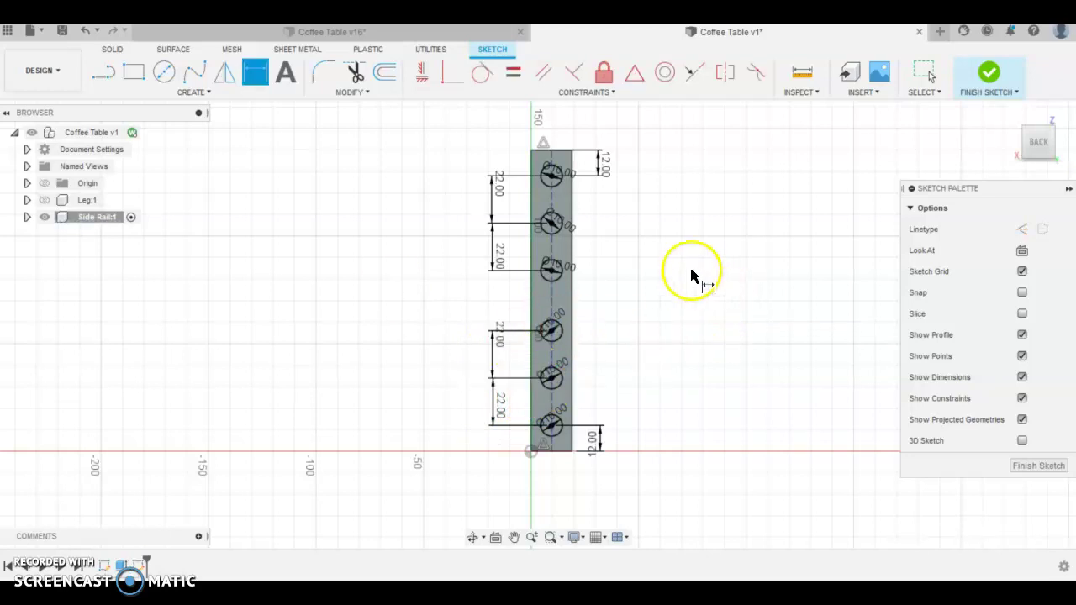
left_click(975, 80)
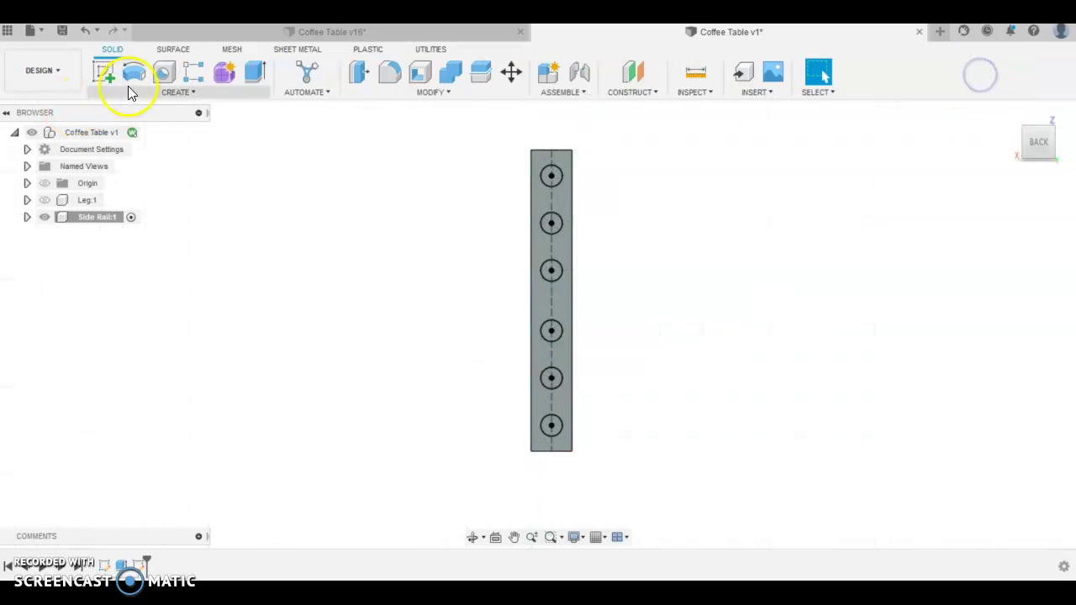
Extrude all six circle profiles -25 mm into the side rail as a cut.
left_click(254, 71)
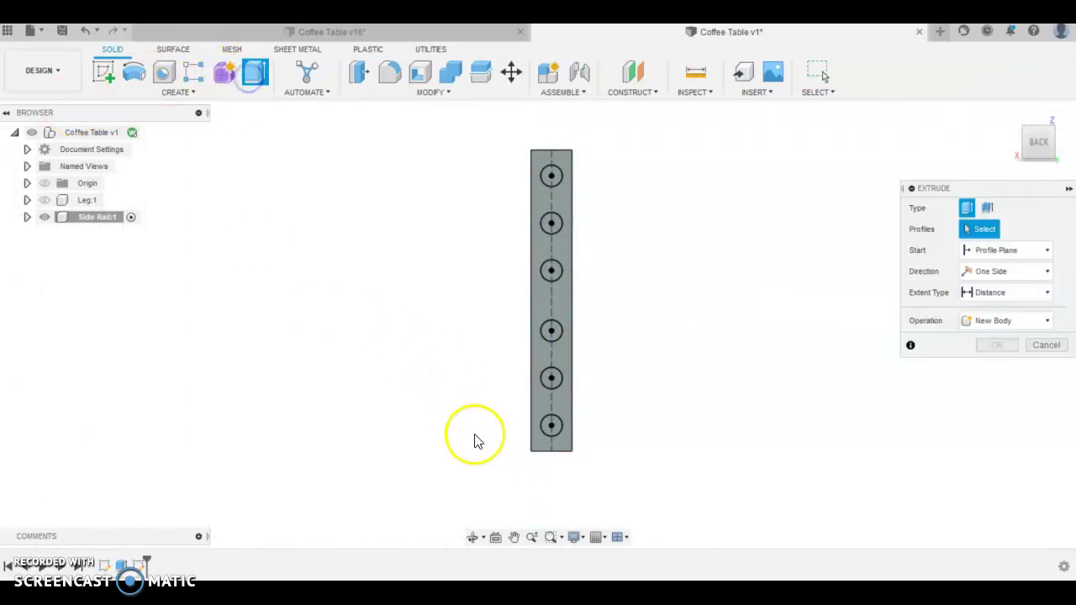
left_click(551, 425)
left_click(551, 379)
left_click(550, 330)
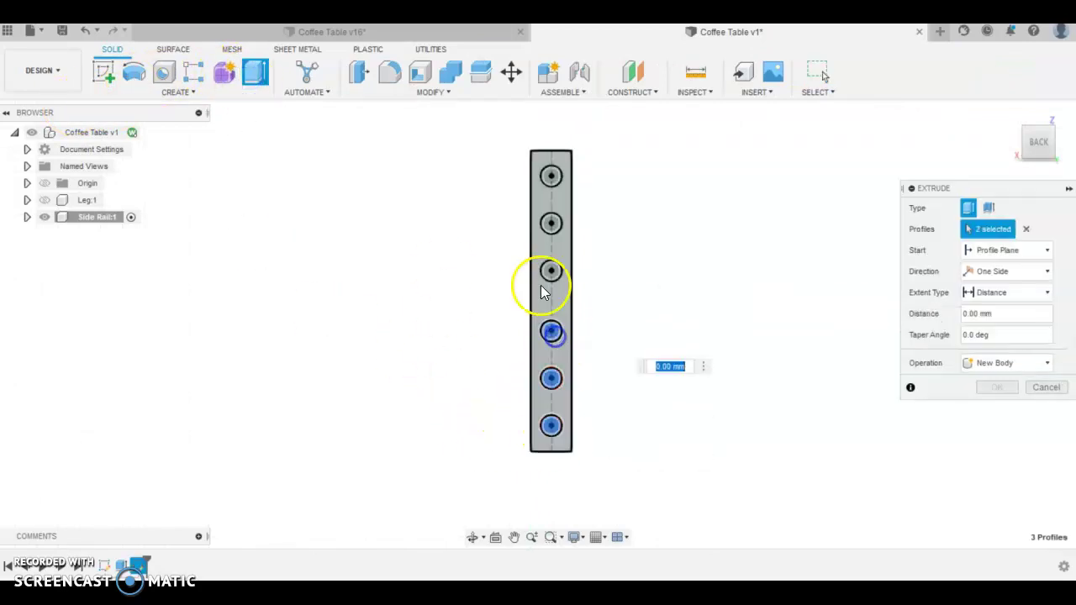
left_click(551, 270)
left_click(551, 223)
left_click(551, 179)
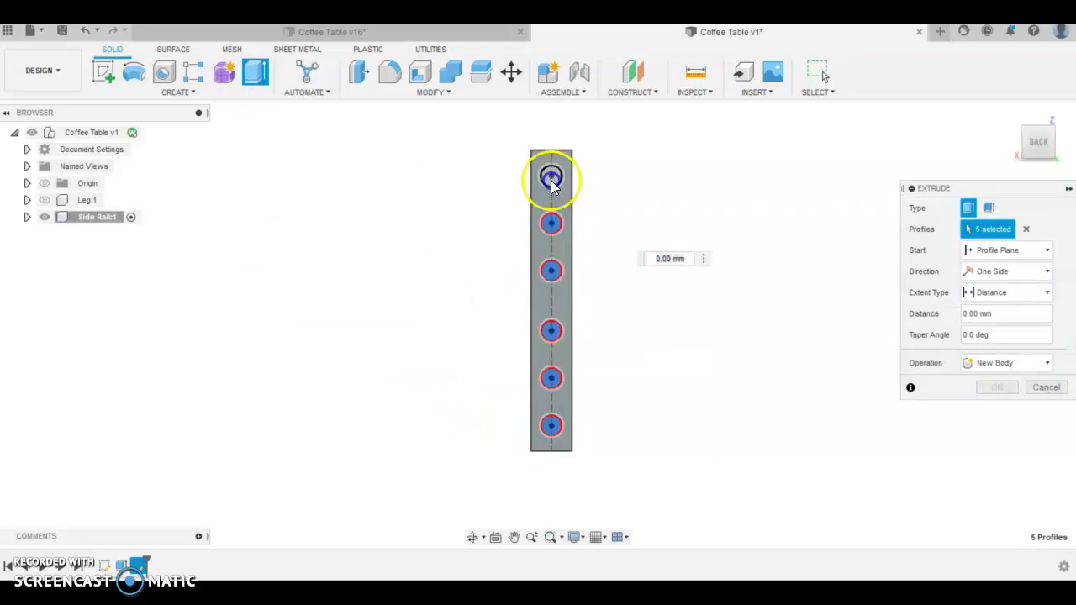
type("-25")
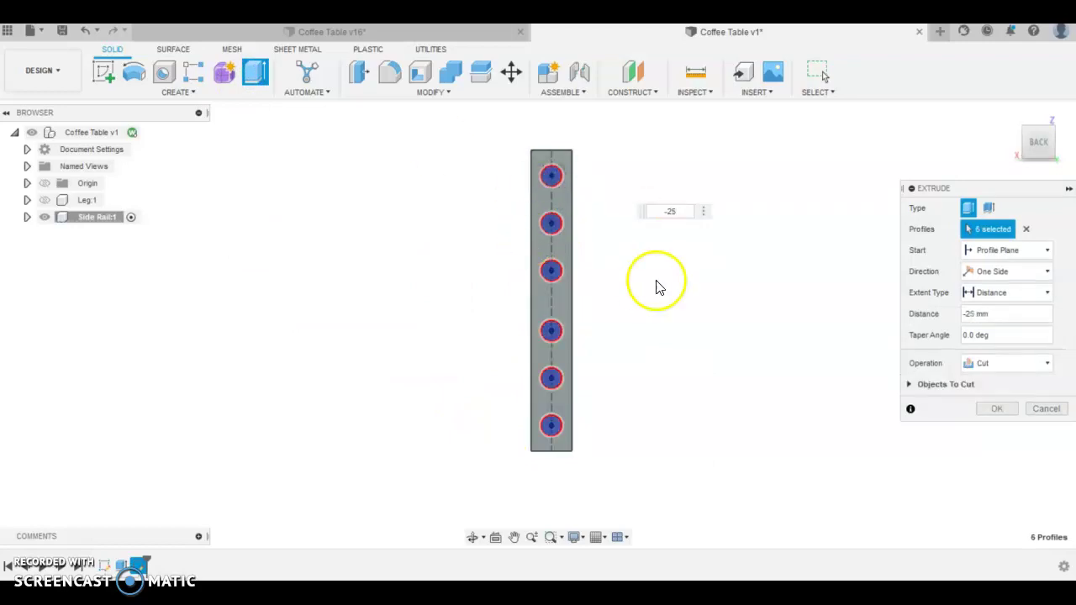
middle_click_drag(728, 297, 676, 299, "shift")
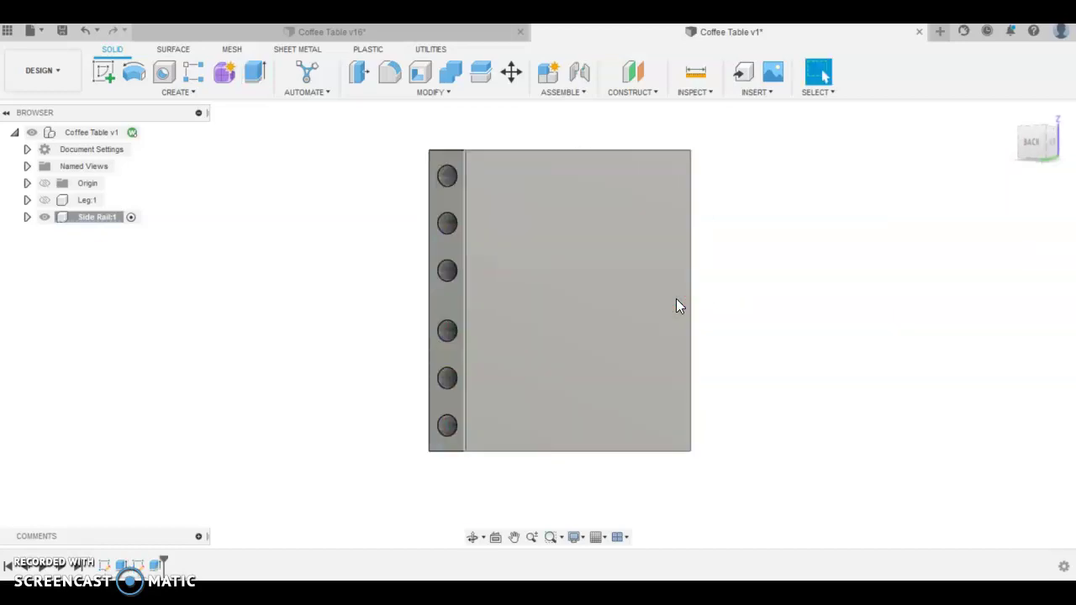
left_click(693, 188)
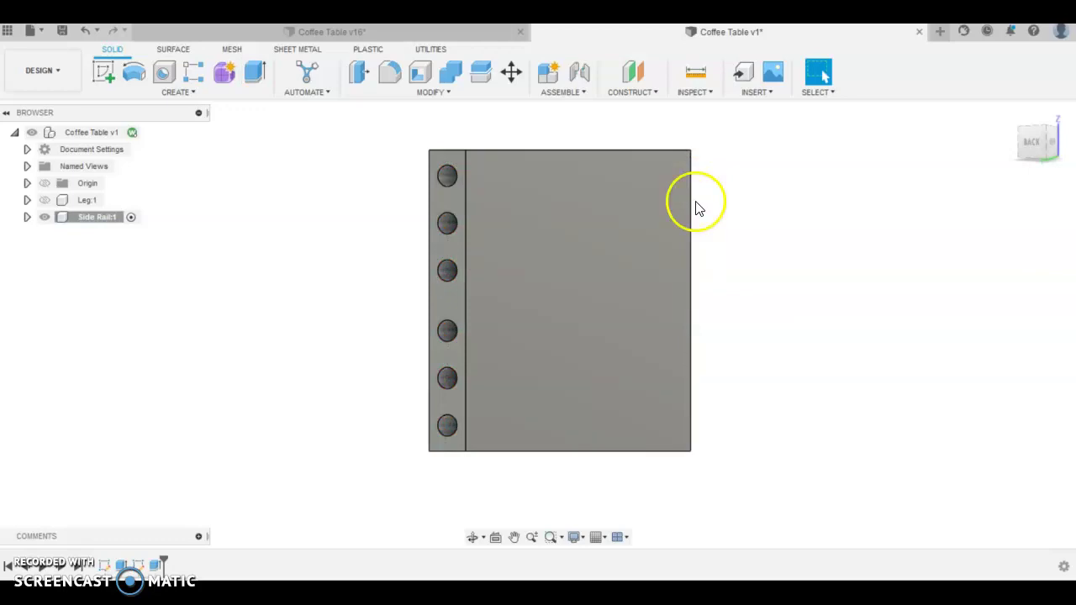
middle_click_drag(706, 269, 670, 288, "shift")
scroll(670, 288, "down", 3)
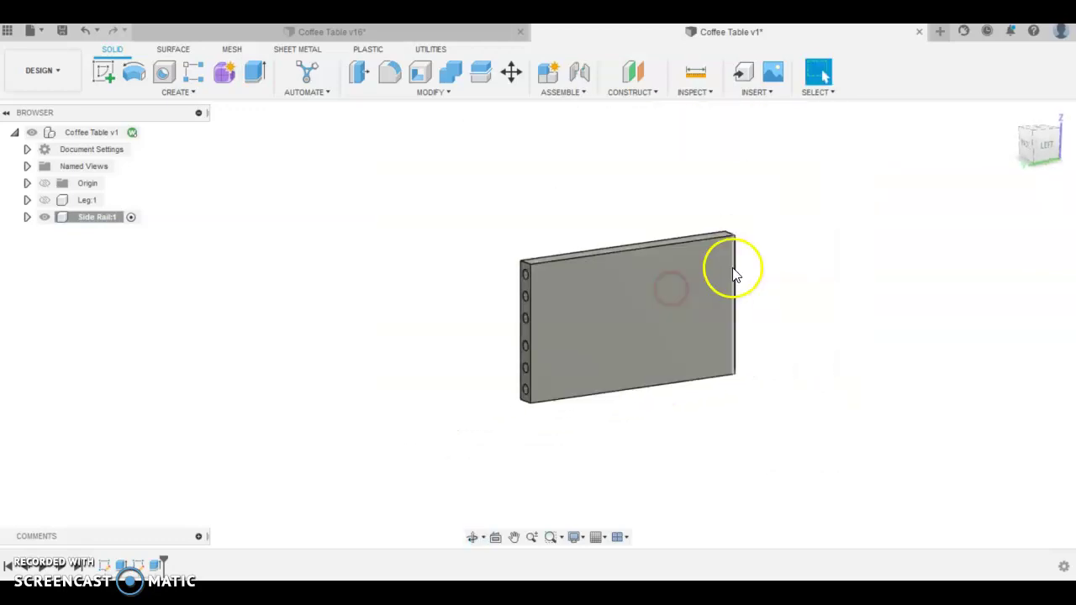
scroll(733, 273, "up", 2)
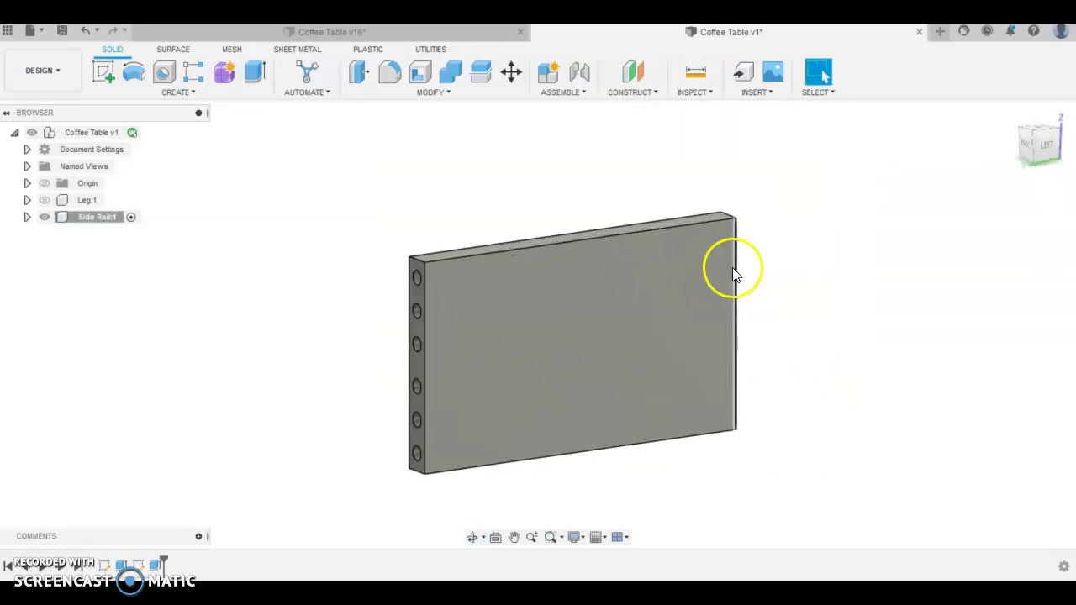
Construct a midplane between the two opposite end faces of the side rail.
left_click(634, 93)
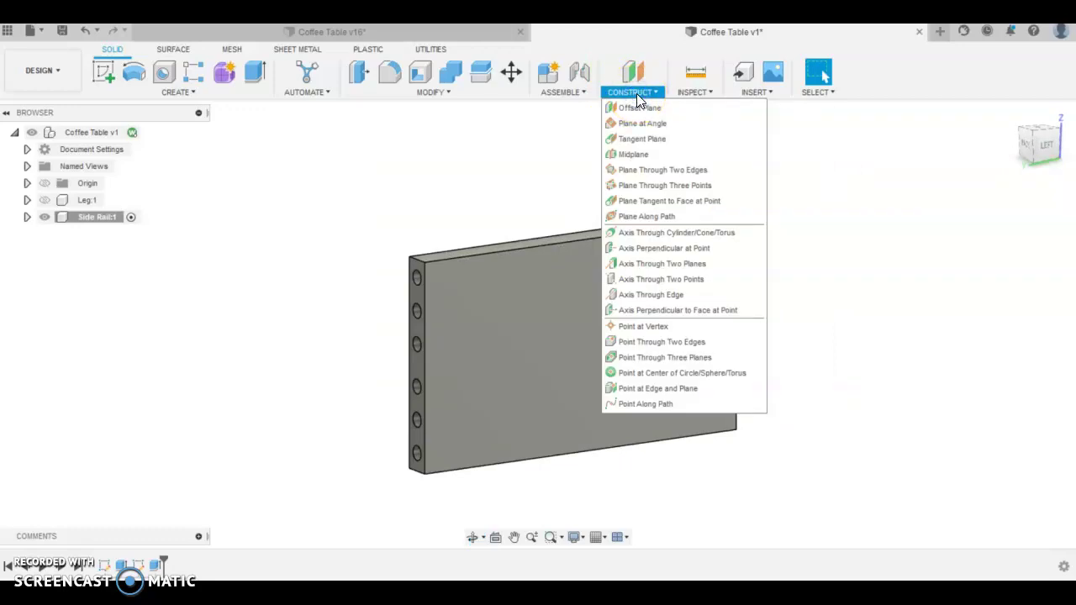
left_click(635, 154)
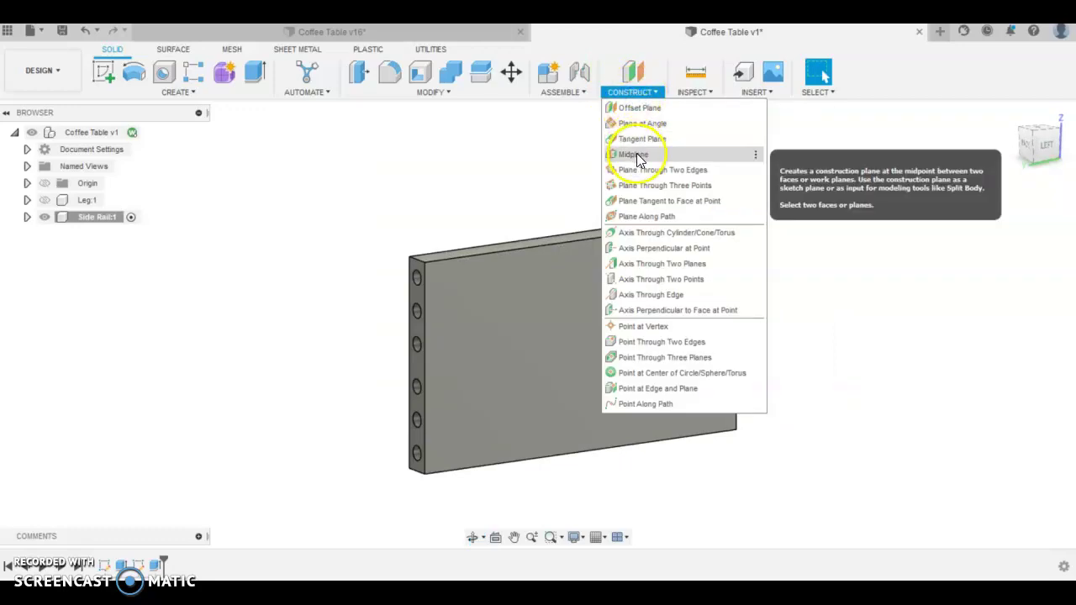
scroll(391, 263, "up", 5)
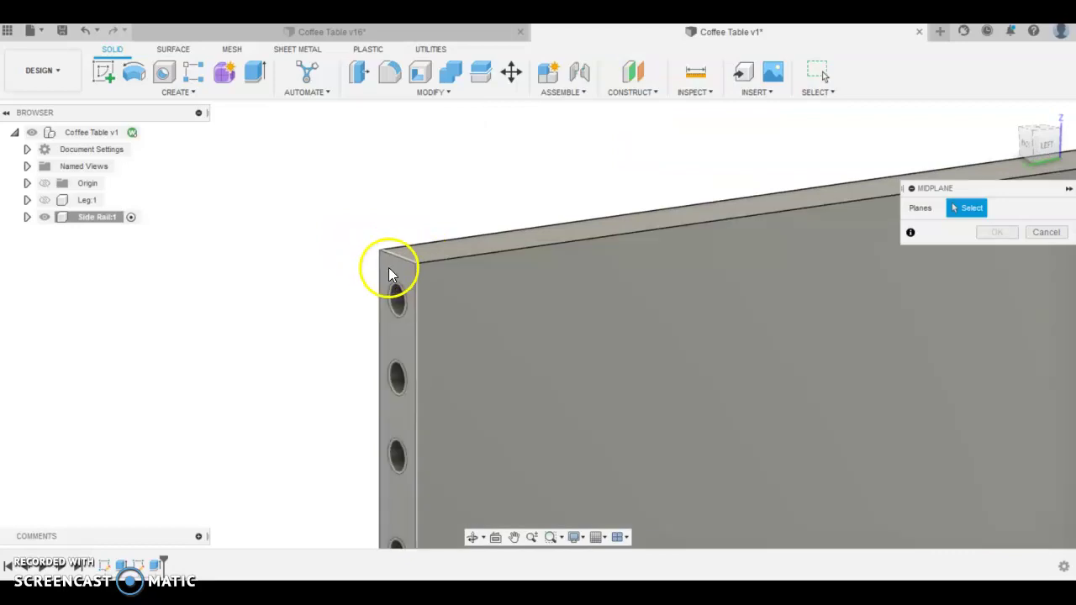
left_click(389, 273)
scroll(395, 294, "down", 5)
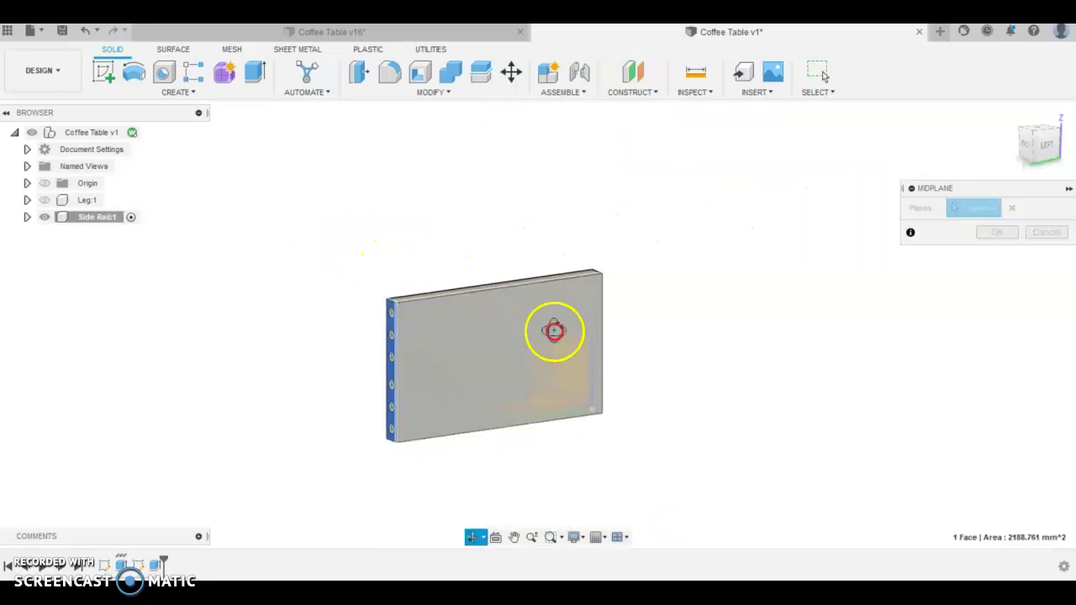
middle_click_drag(552, 327, 463, 302, "shift")
scroll(625, 337, "up", 3)
scroll(703, 308, "up", 3)
left_click(703, 308)
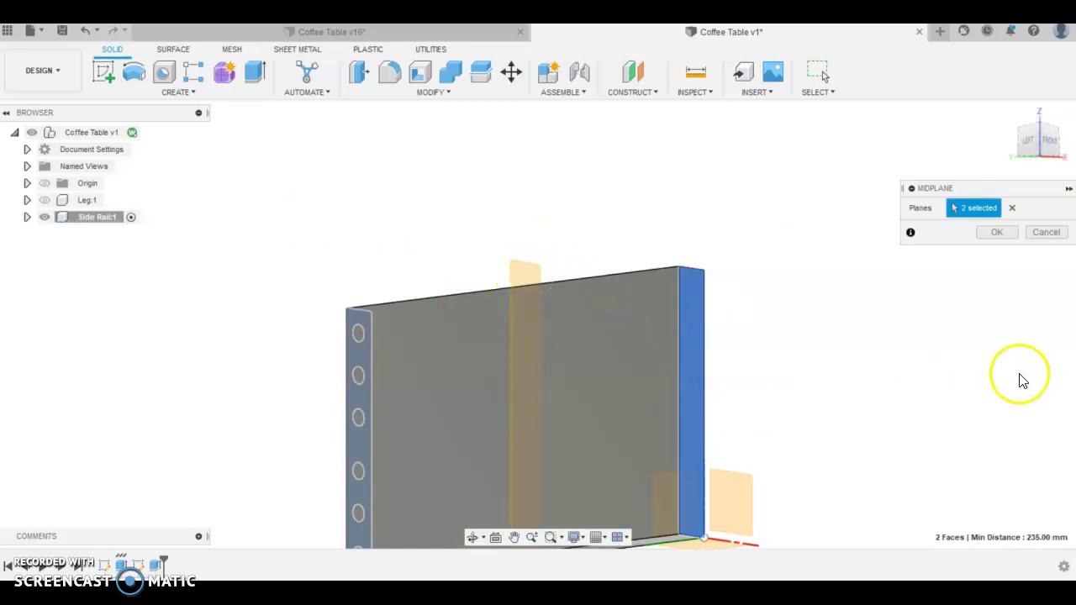
left_click(997, 234)
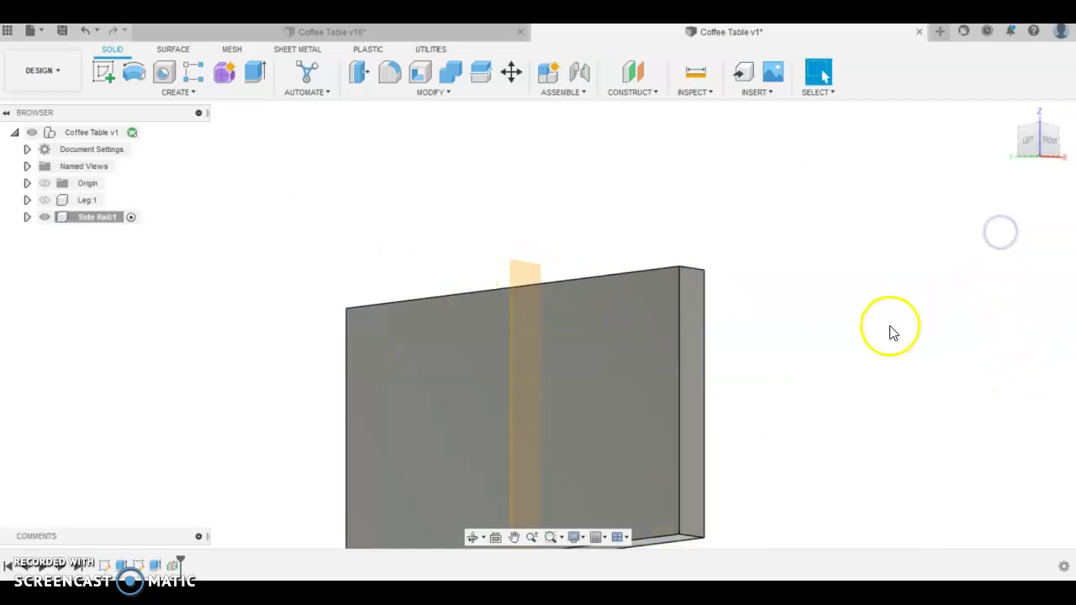
Mirror the dowel-hole cut as a feature across the midplane to the side rail's opposite end, with the Adjust compute option.
left_click(175, 93)
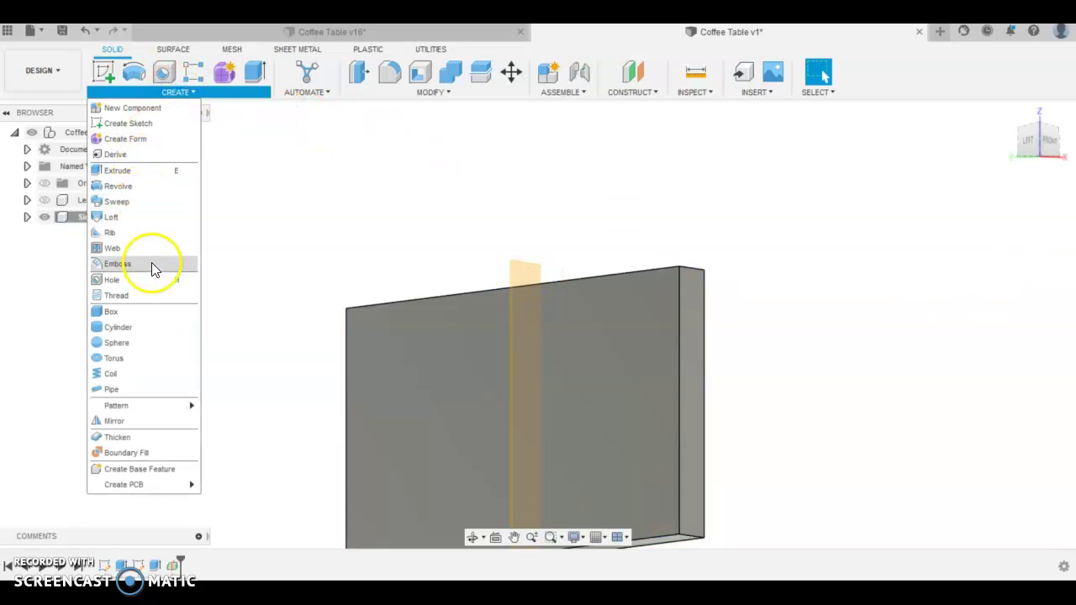
left_click(165, 425)
middle_click_drag(358, 358, 419, 352, "shift")
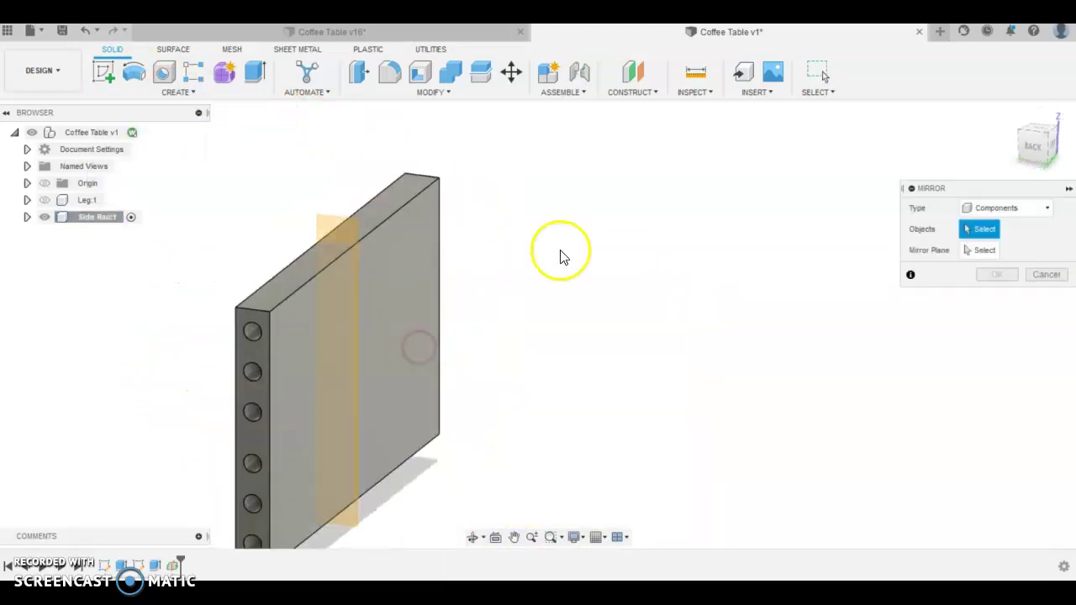
scroll(605, 274, "down", 3)
left_click(1002, 208)
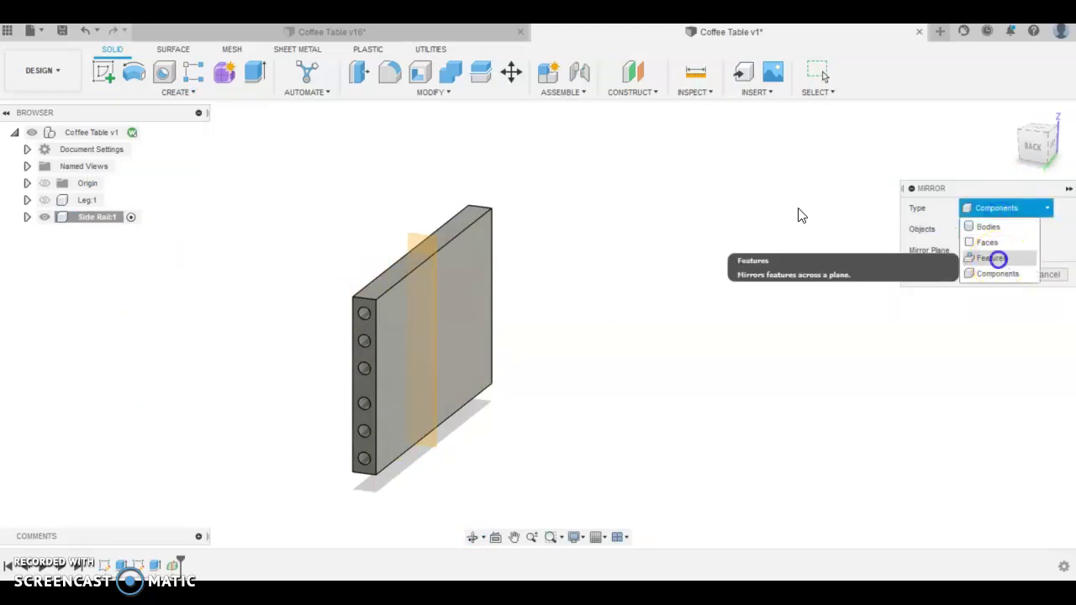
left_click(998, 259)
scroll(355, 317, "up", 5)
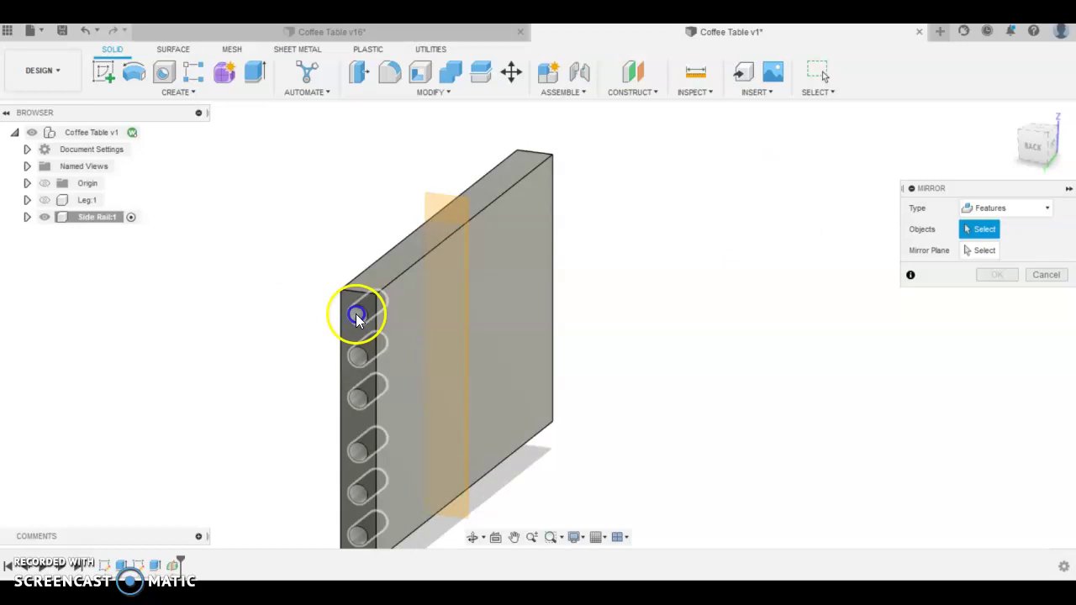
left_click(357, 317)
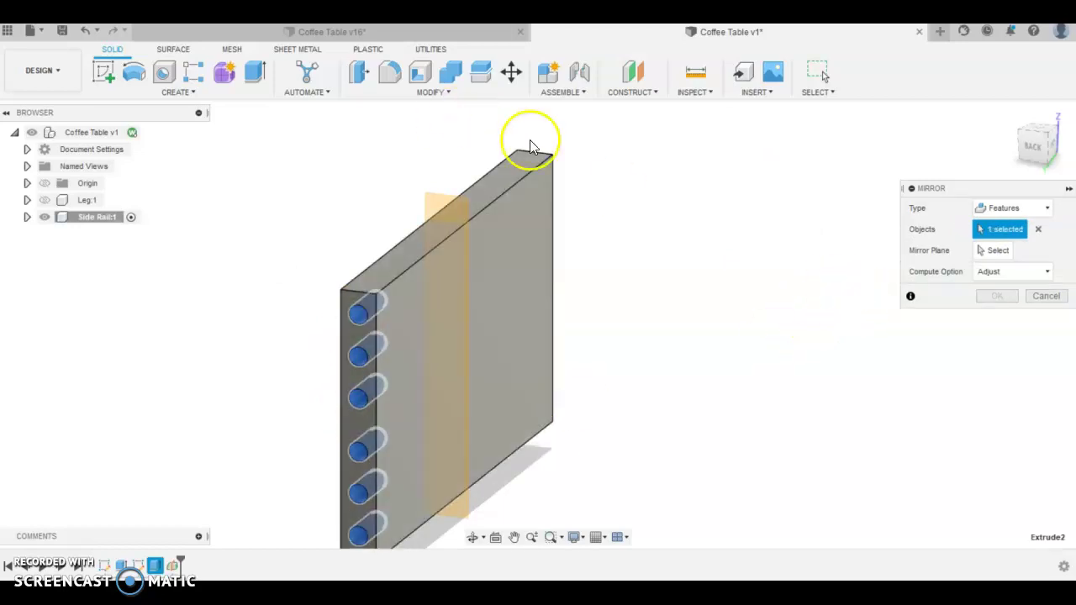
left_click(995, 250)
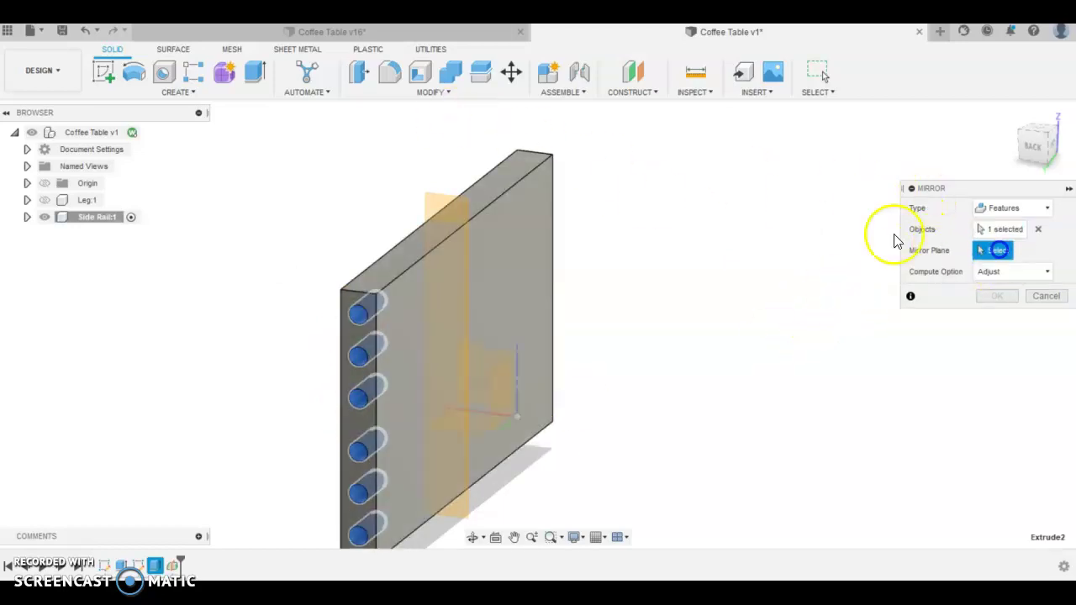
left_click(437, 206)
key("Return")
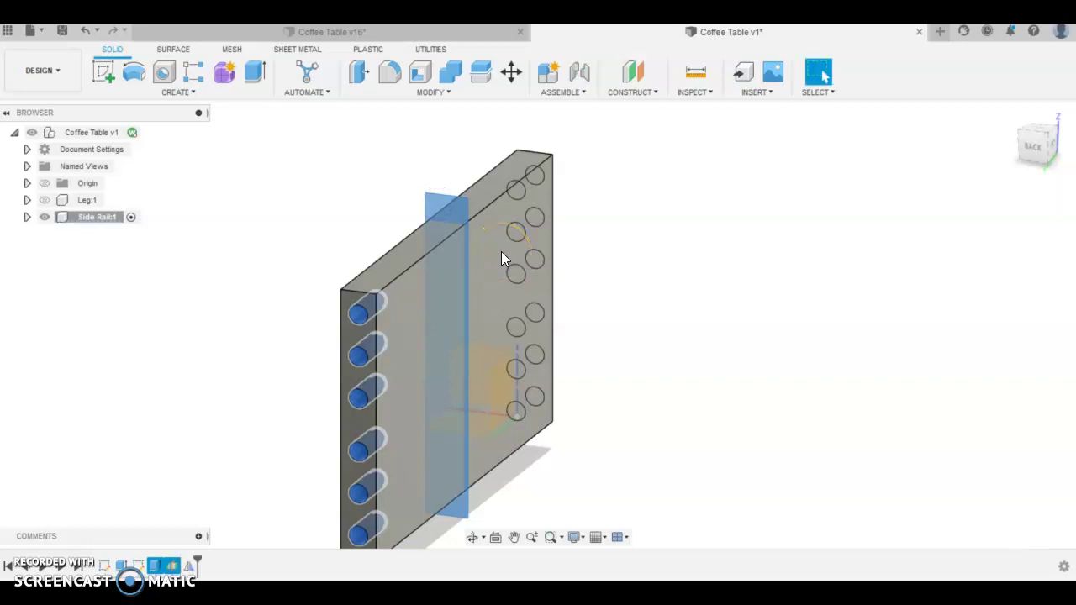
Hide the side rail's construction geometry and save the design with the version description User Saved.
mouse_move(501, 259)
middle_mouse_down("shift")
mouse_move(629, 260)
mouse_move(552, 245)
mouse_move(522, 259)
middle_mouse_up("shift")
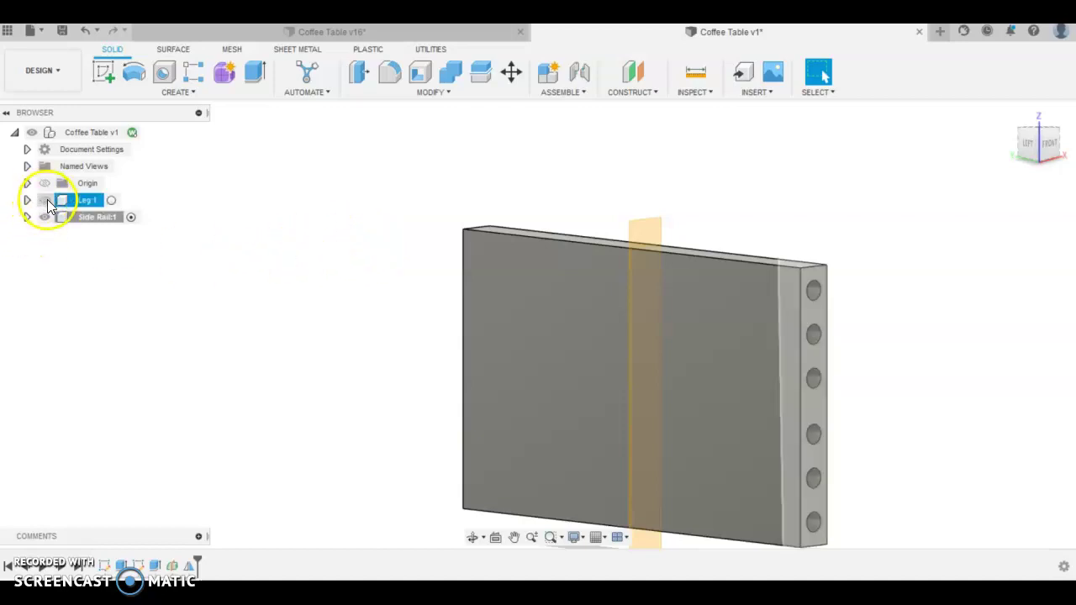
left_click(26, 219)
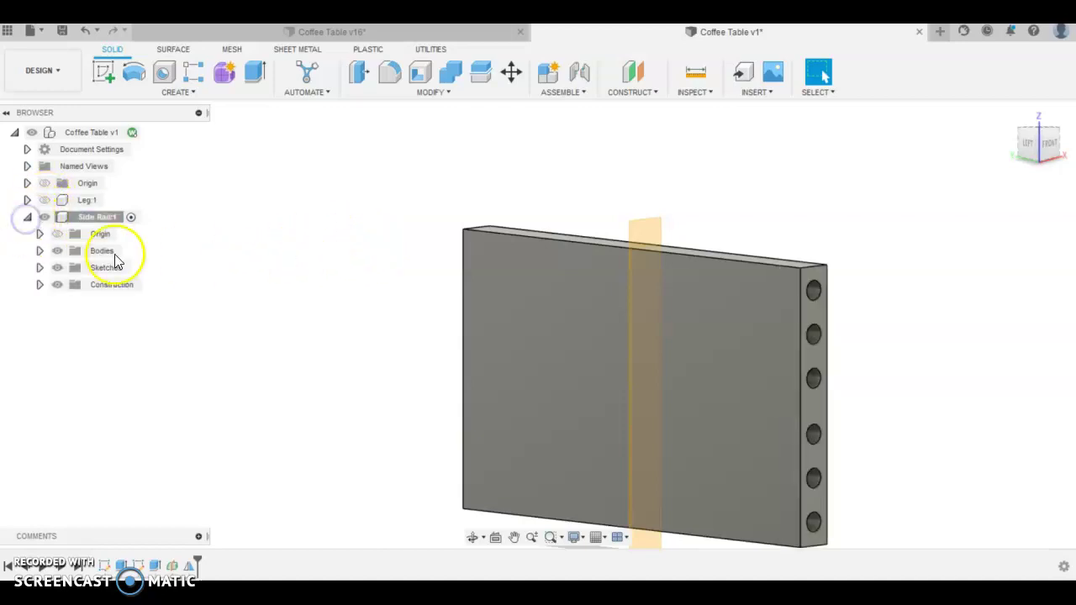
left_click(646, 227)
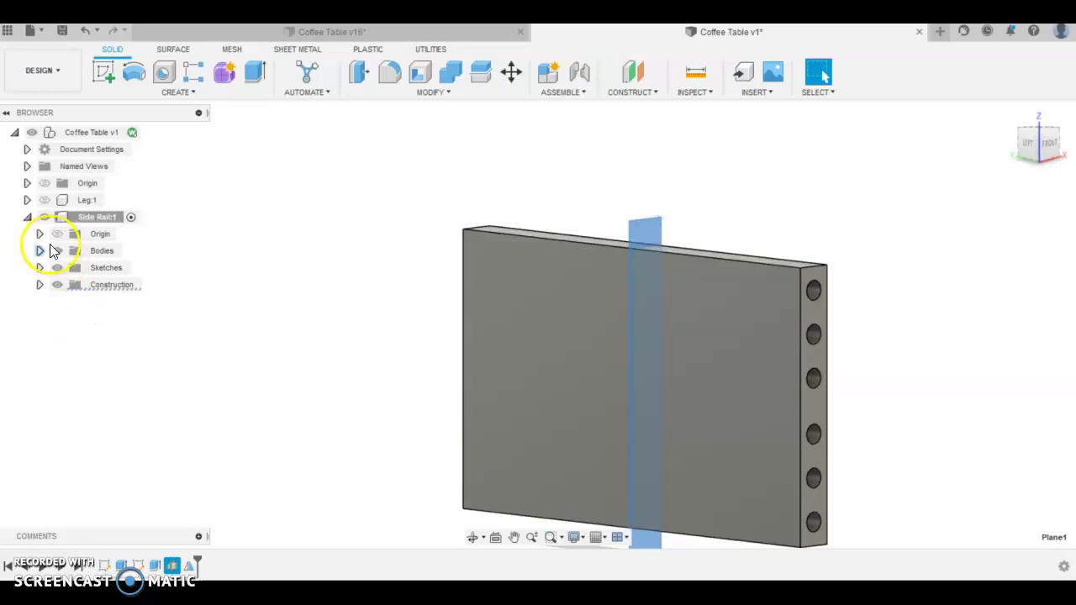
left_click(56, 285)
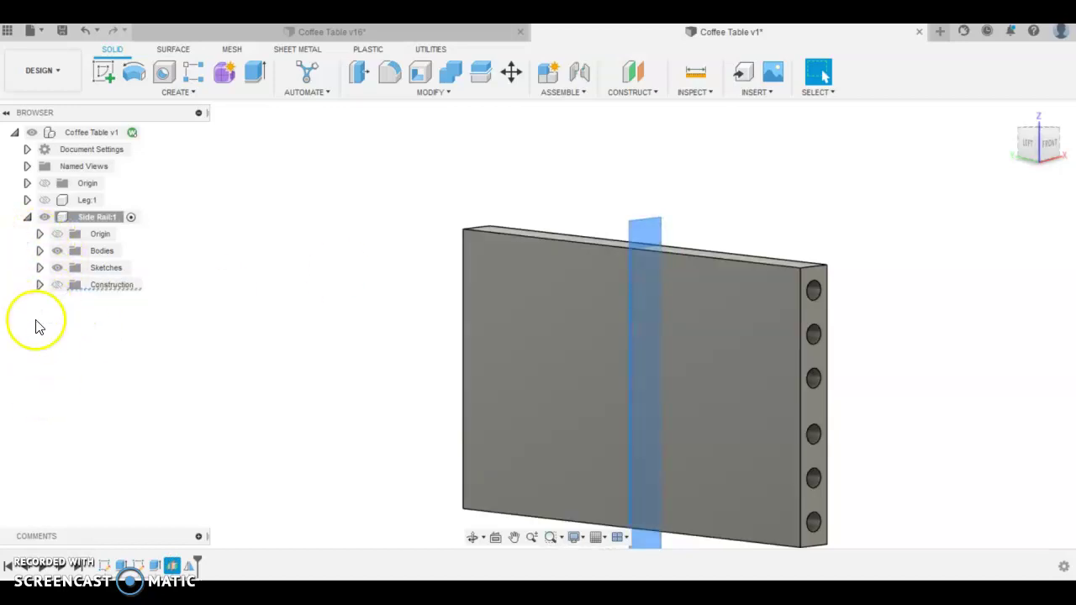
left_click(35, 323)
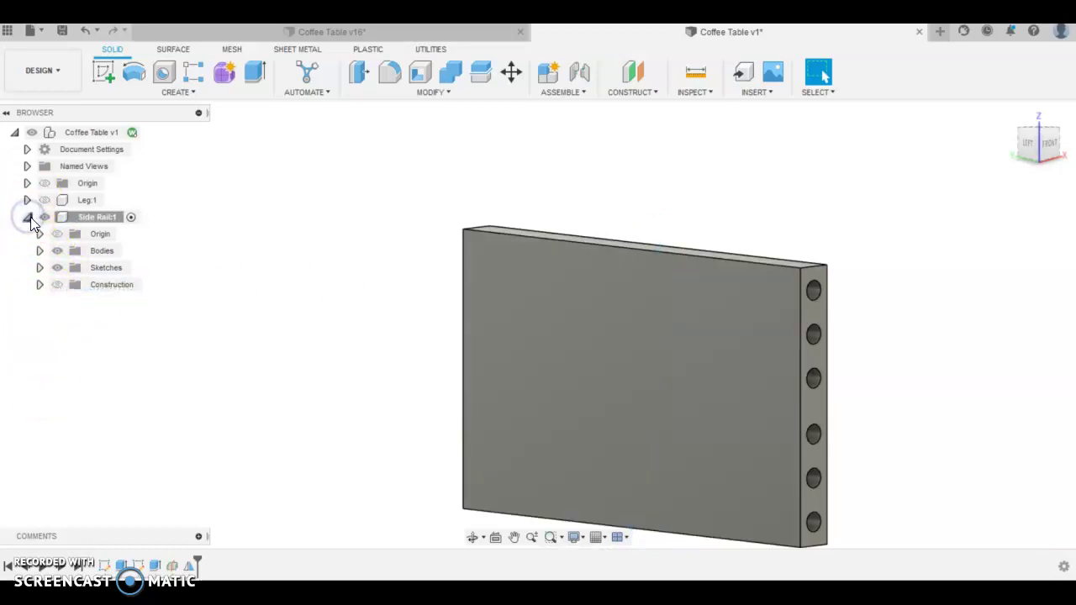
left_click(27, 217)
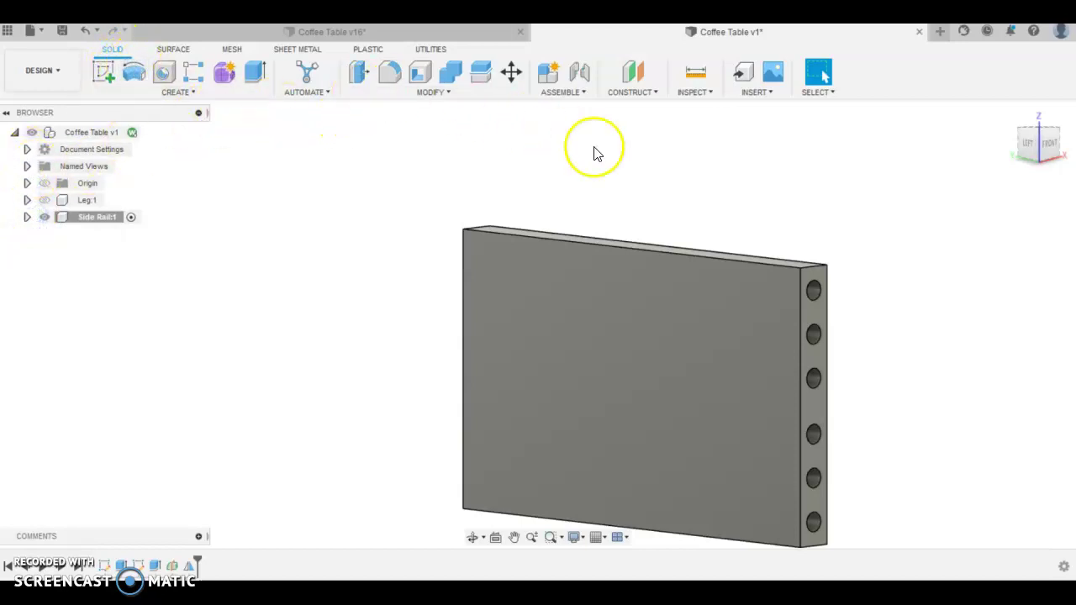
left_click(61, 34)
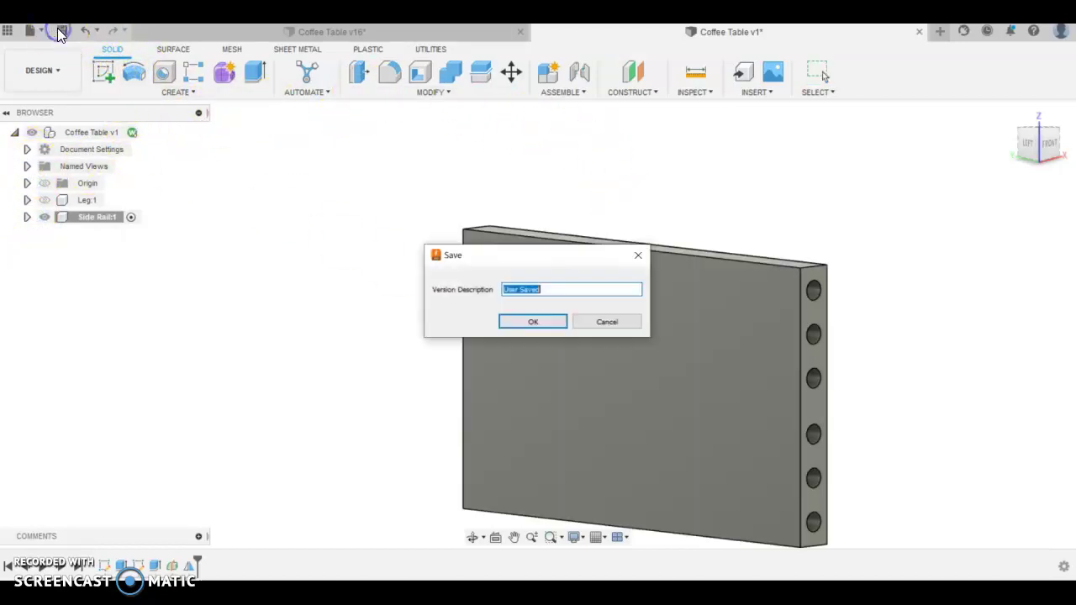
left_click(529, 323)
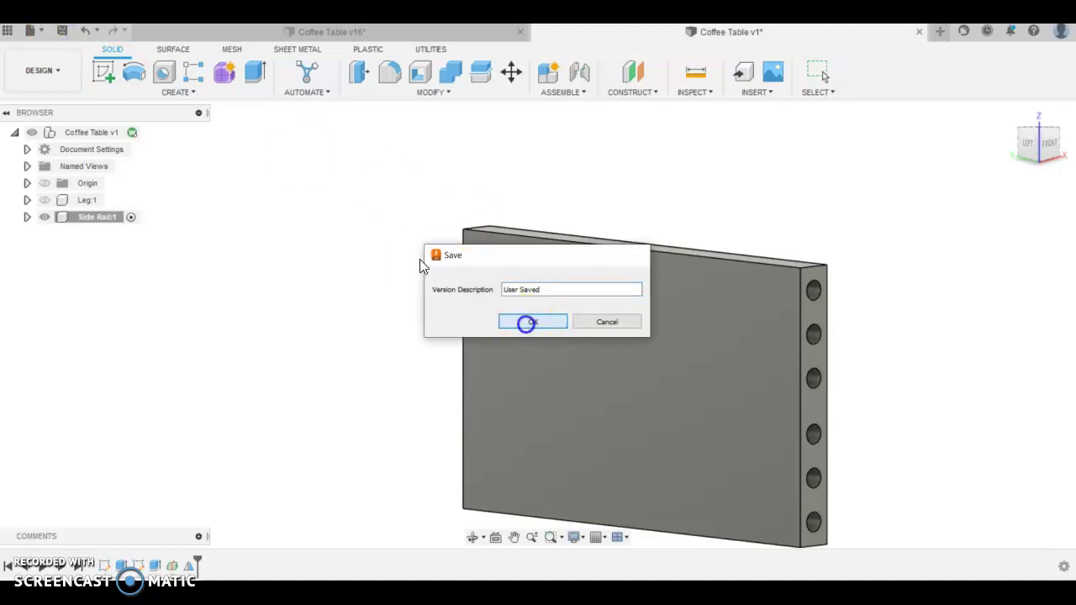
Show the Leg component and activate the top-level Coffee Table component.
left_click(48, 199)
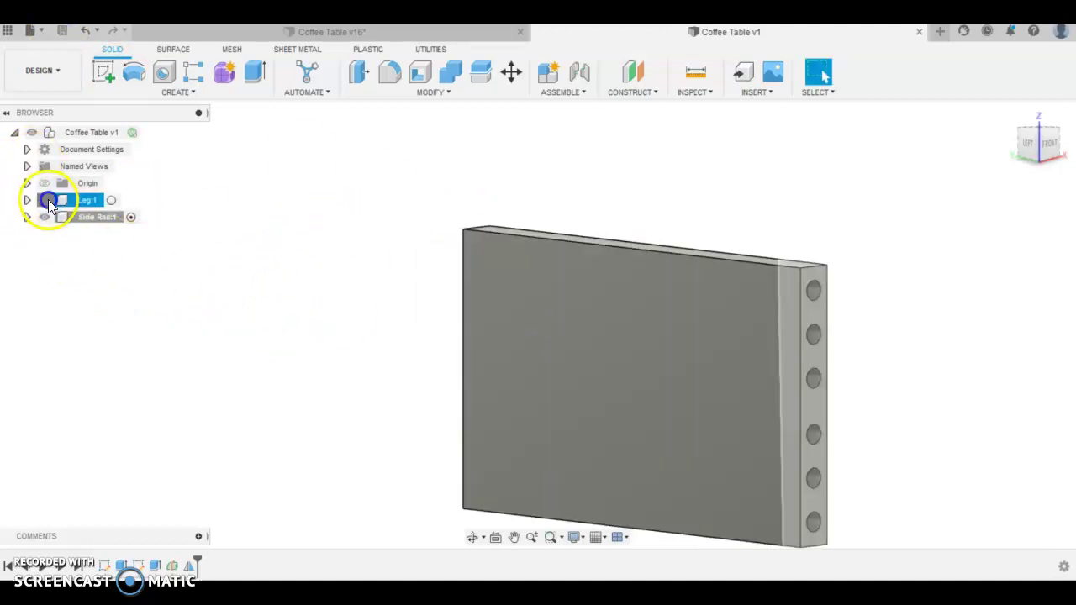
left_click(45, 199)
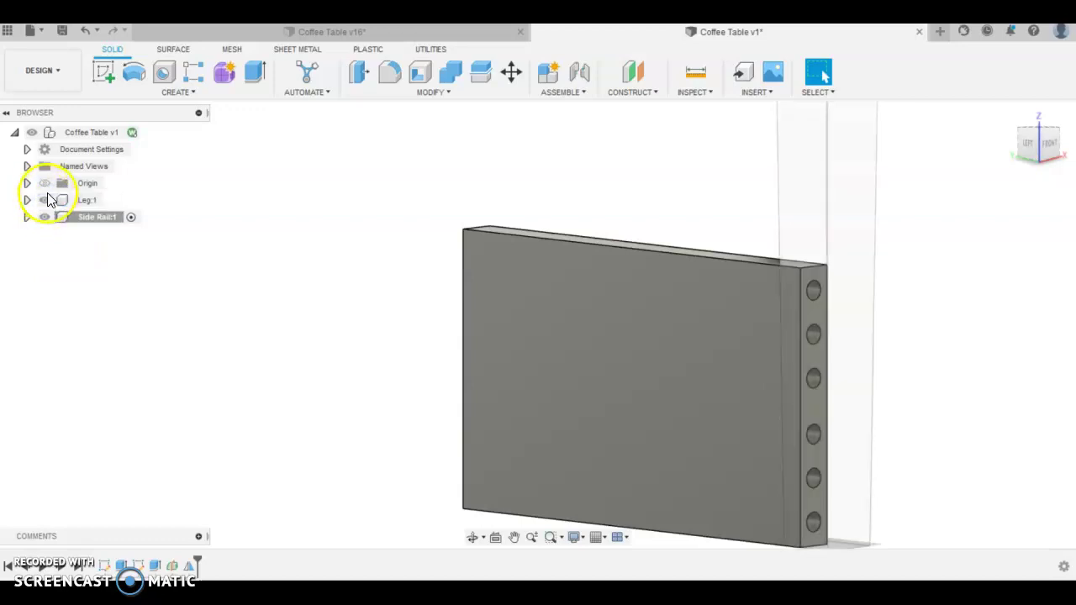
left_click(45, 199)
left_click(47, 199)
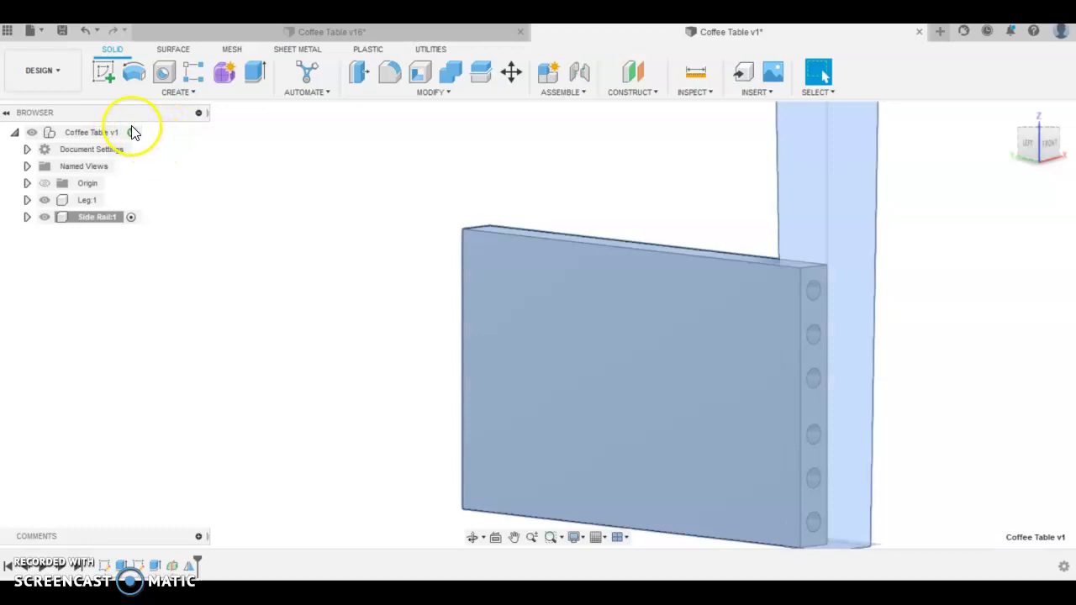
left_click(153, 133)
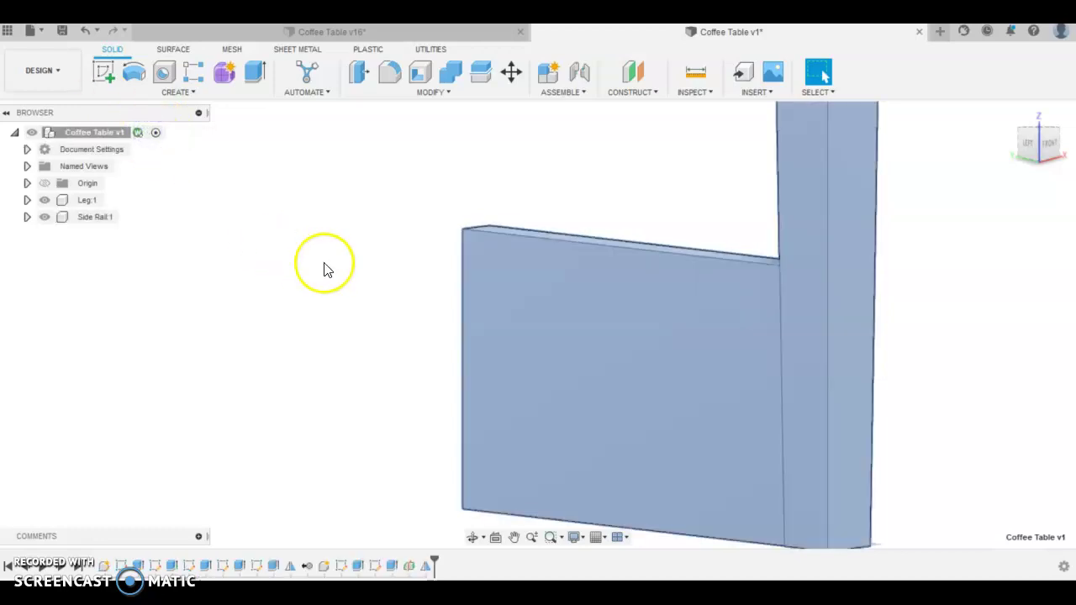
Move the side rail up and away from the leg so that the two components stand apart.
scroll(392, 287, "down", 3)
middle_click_drag(451, 344, 594, 291, "shift")
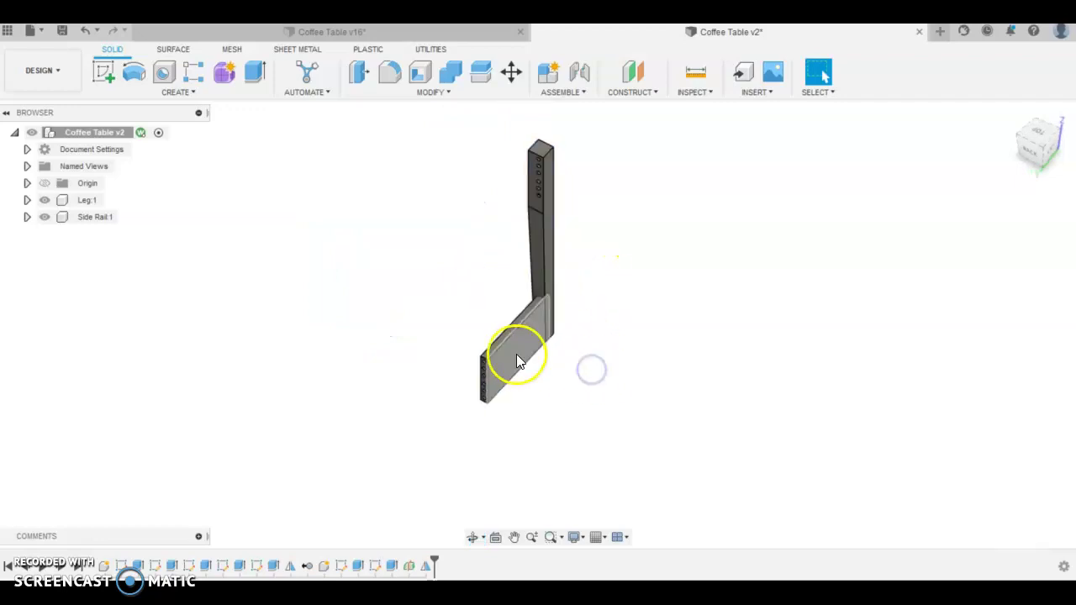
left_click_drag(517, 361, 458, 202)
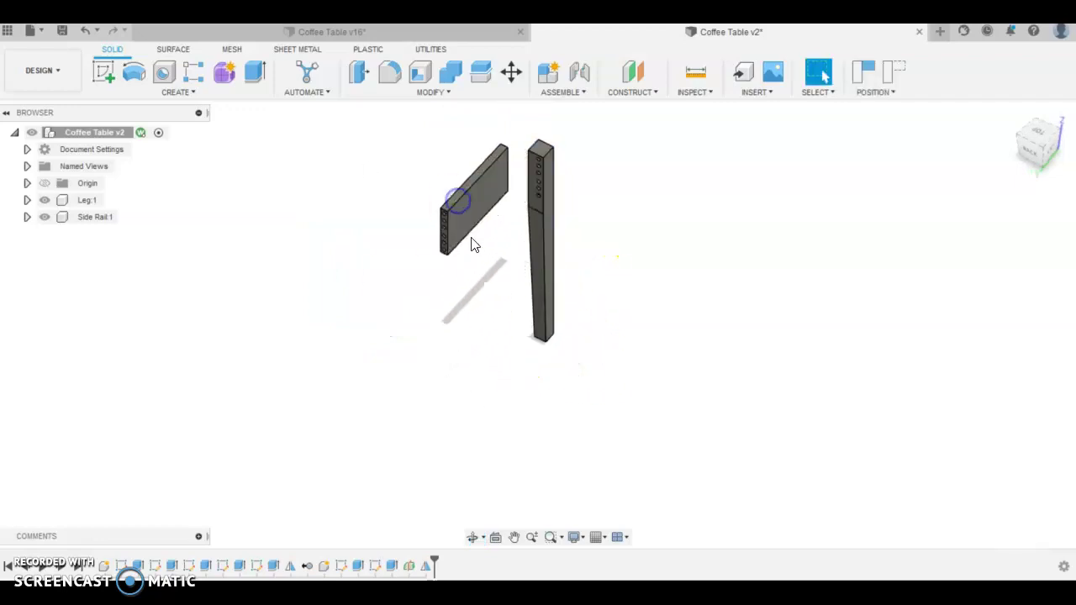
left_click(477, 232)
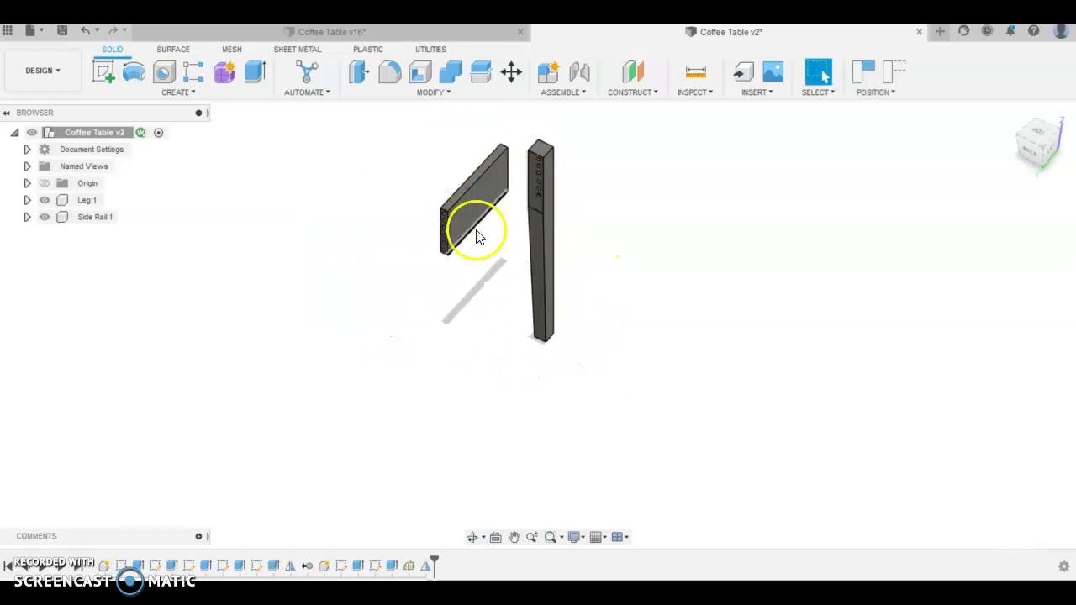
Join the leg to the side rail with a joint between the leg's uppermost dowel hole and the uppermost hole in the rail's end face.
left_click(579, 74)
scroll(673, 190, "up", 5)
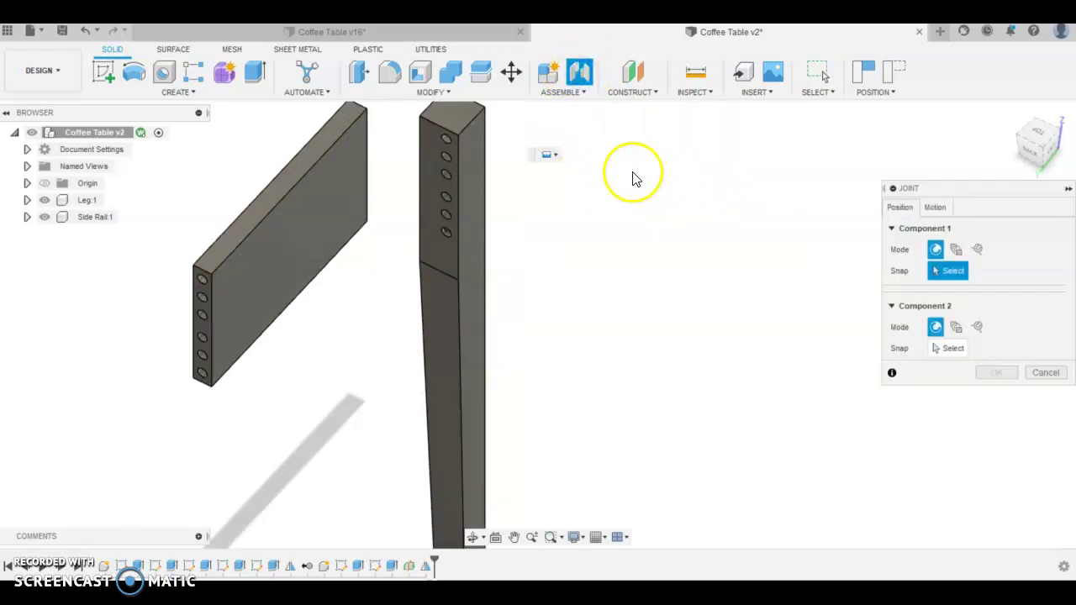
left_click(392, 130)
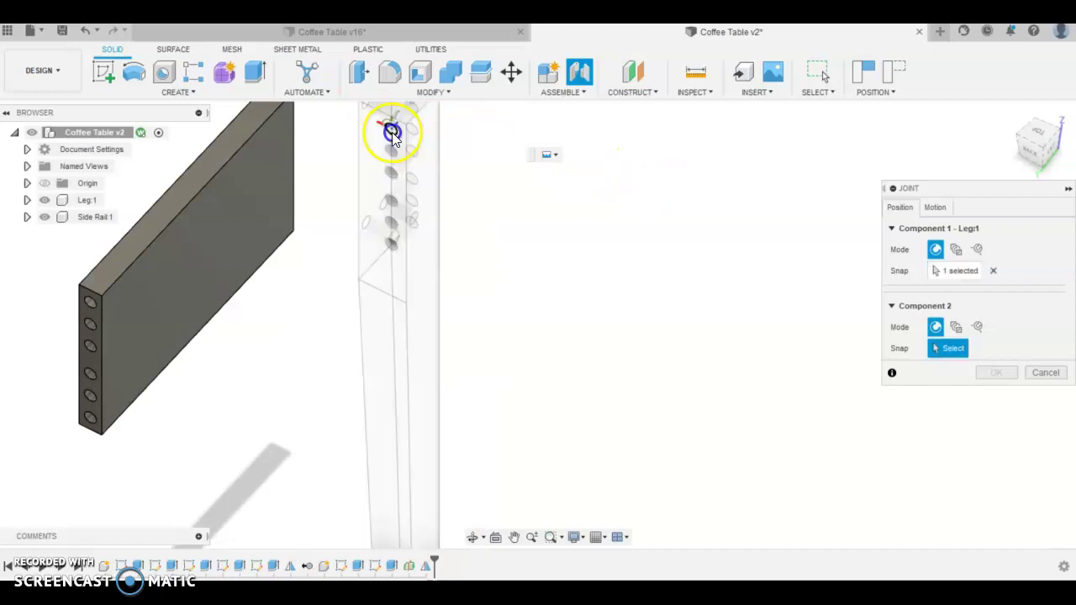
scroll(488, 257, "down", 5)
middle_click_drag(427, 175, 339, 153, "shift")
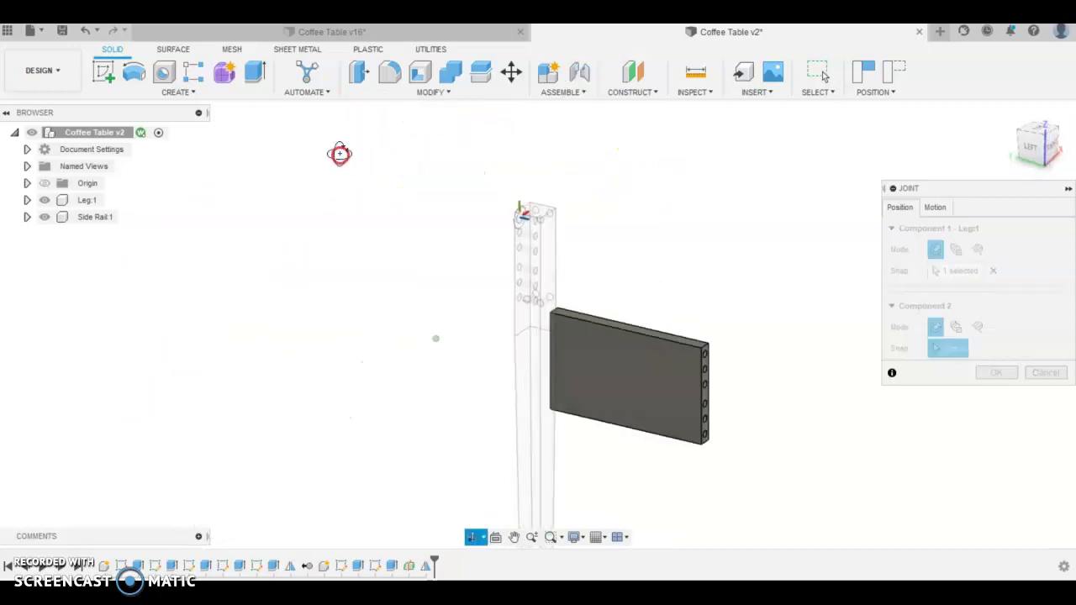
scroll(675, 340, "up", 6)
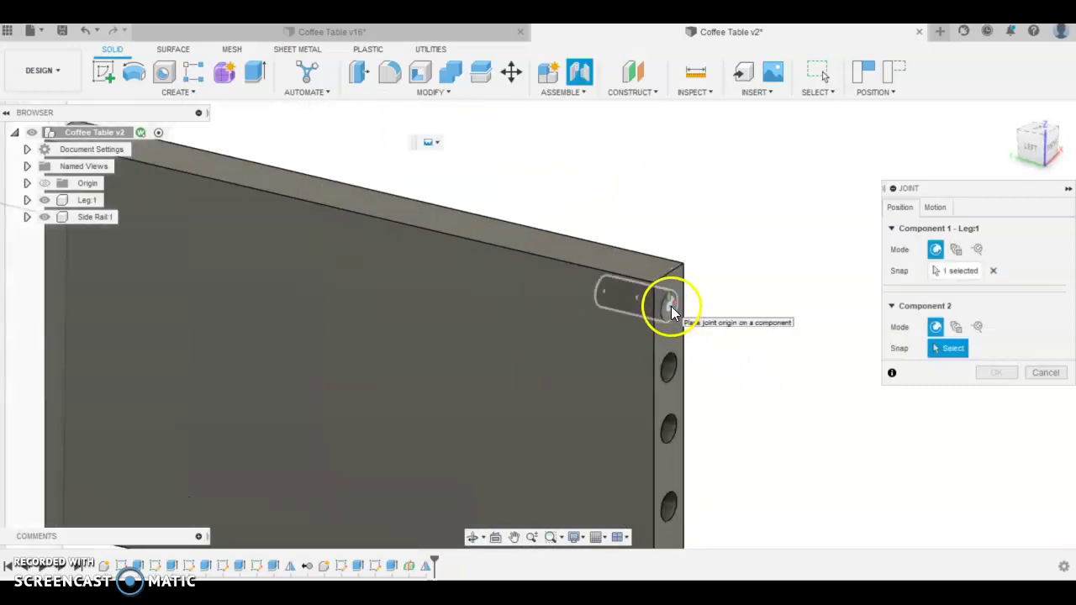
left_click(671, 307)
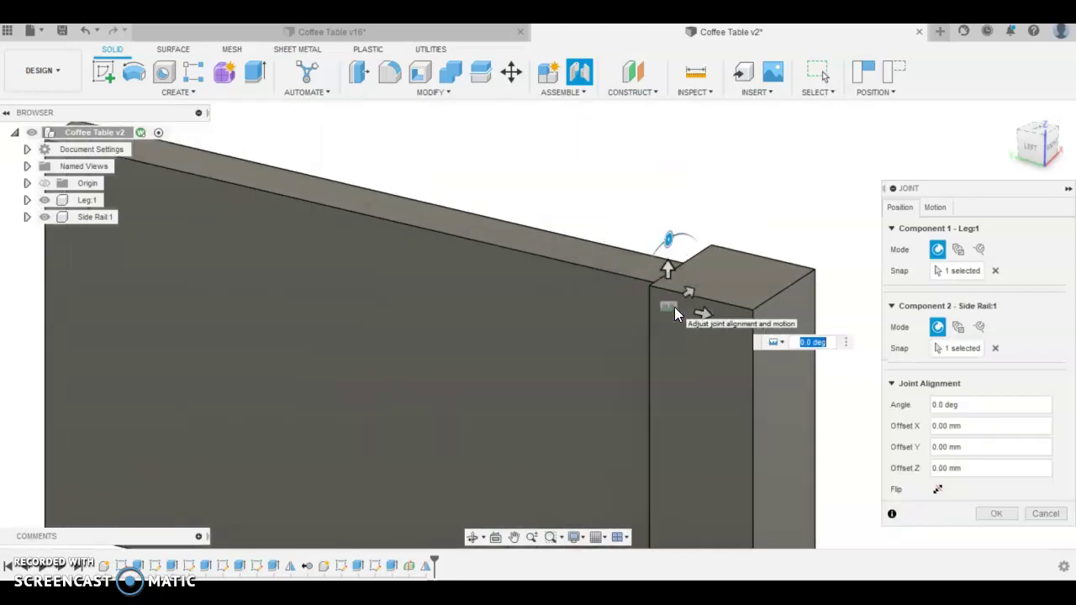
key("Return")
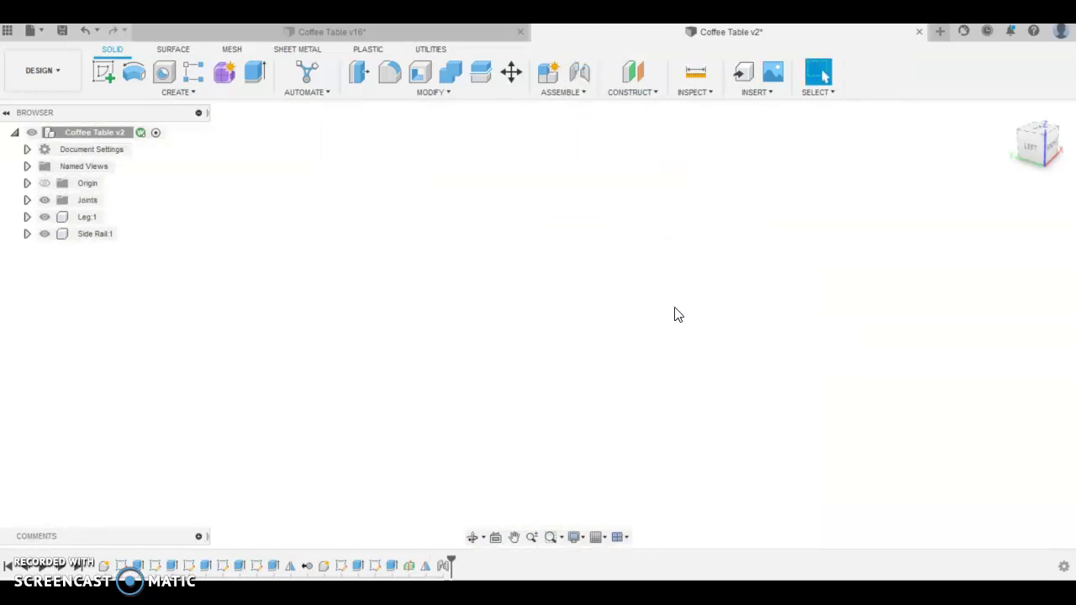
middle_click_drag(547, 490, 683, 455, "shift")
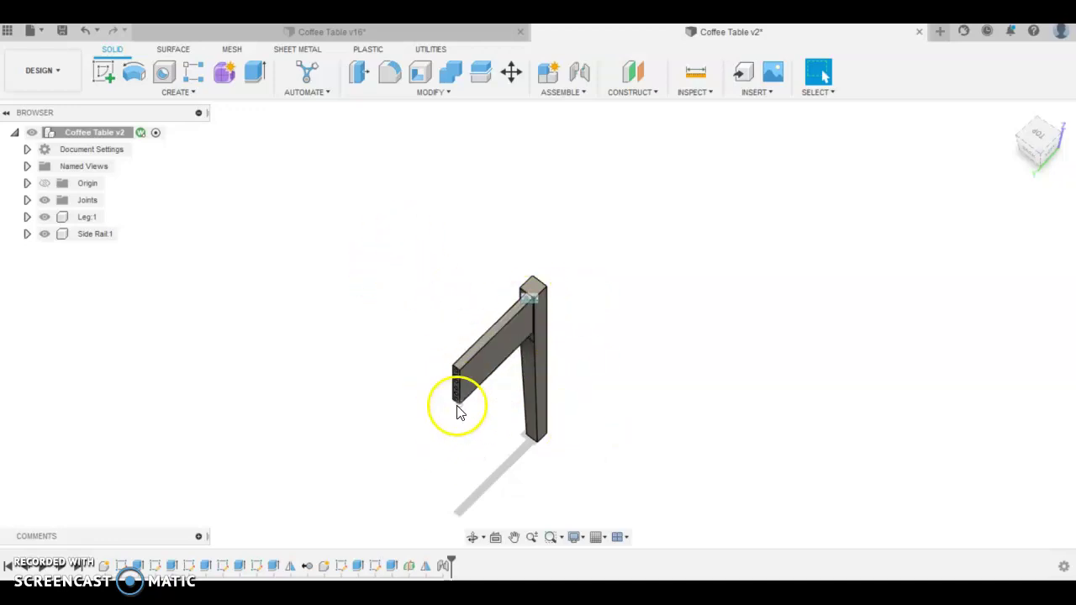
Copy the Leg component and paste it into the top-level Coffee Table component as a new, independent component.
scroll(450, 420, "up", 3)
scroll(454, 419, "up", 1)
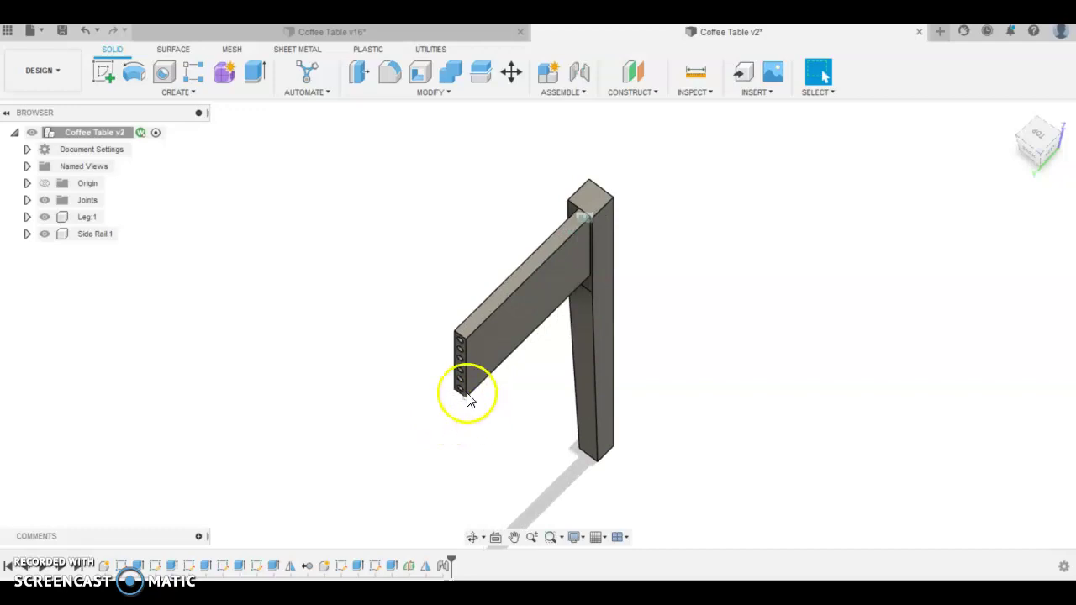
middle_click_drag(469, 401, 601, 417, "shift")
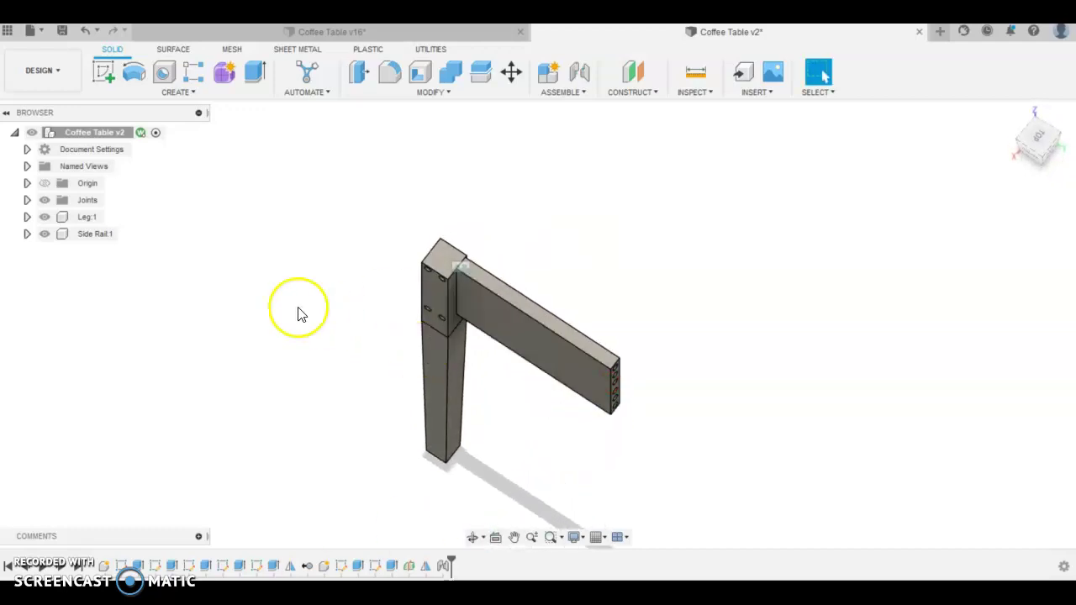
left_click(76, 218)
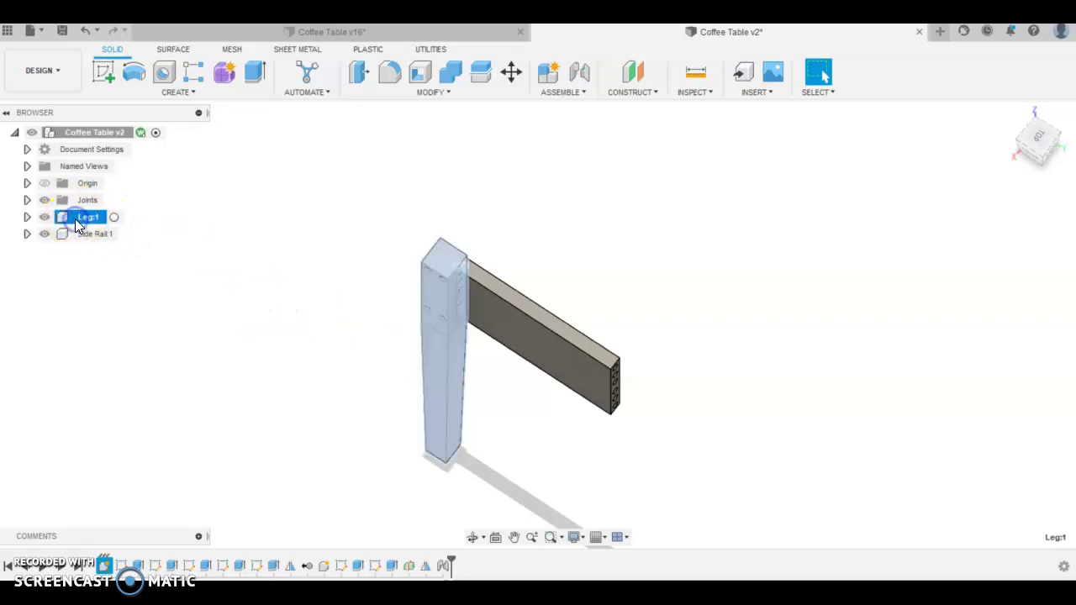
right_click(75, 219)
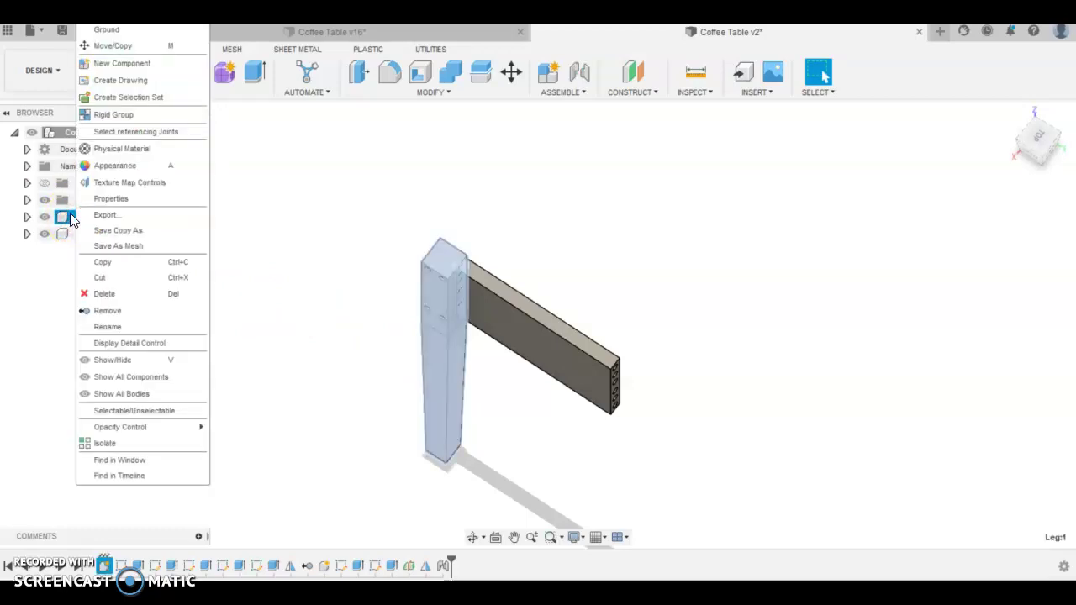
left_click(113, 265)
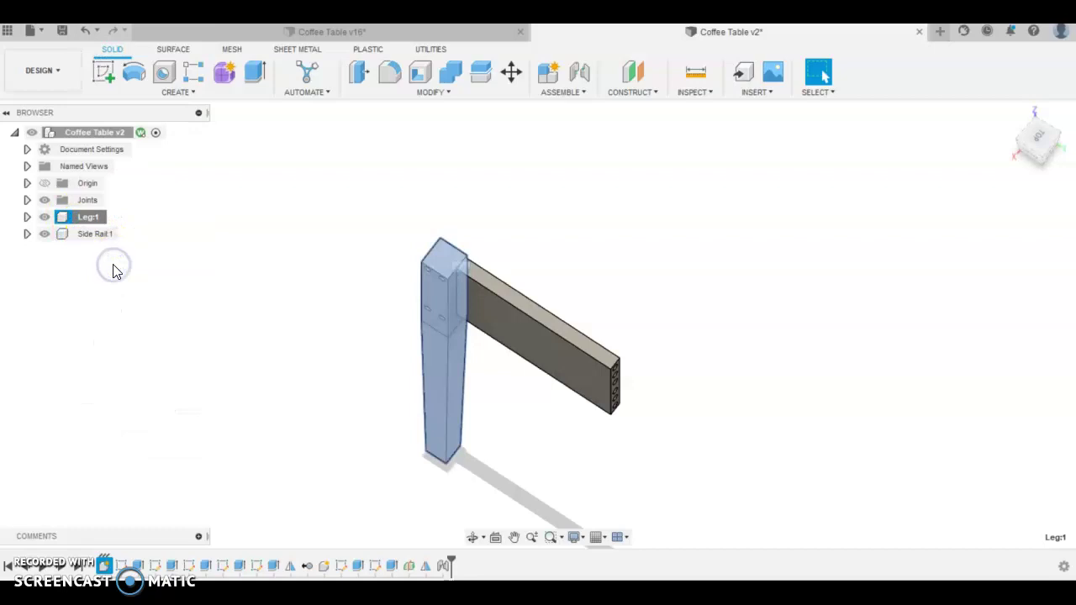
left_click(80, 135)
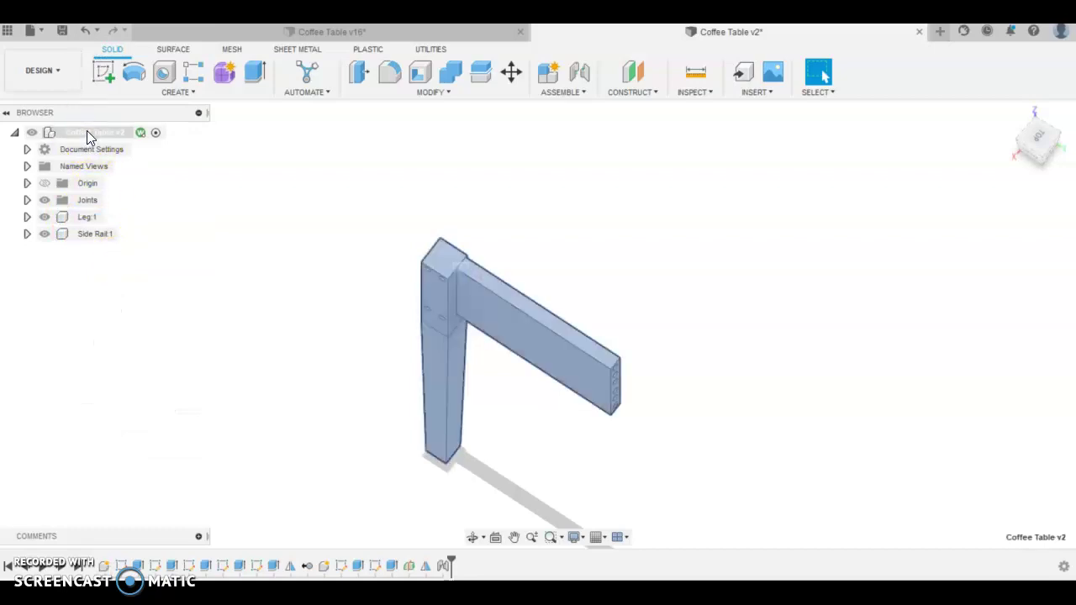
right_click(84, 134)
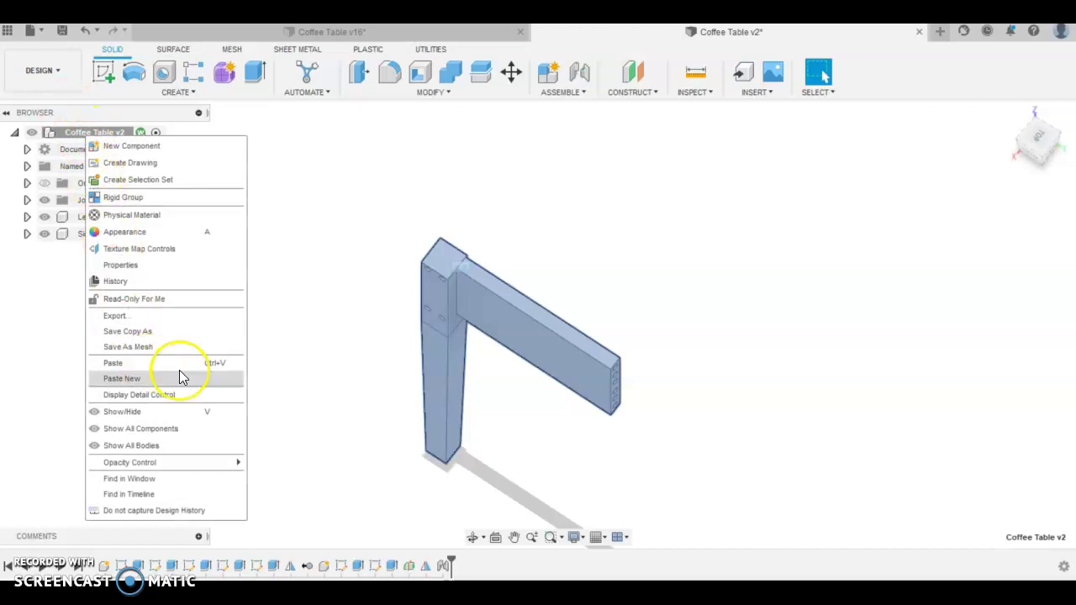
left_click(126, 387)
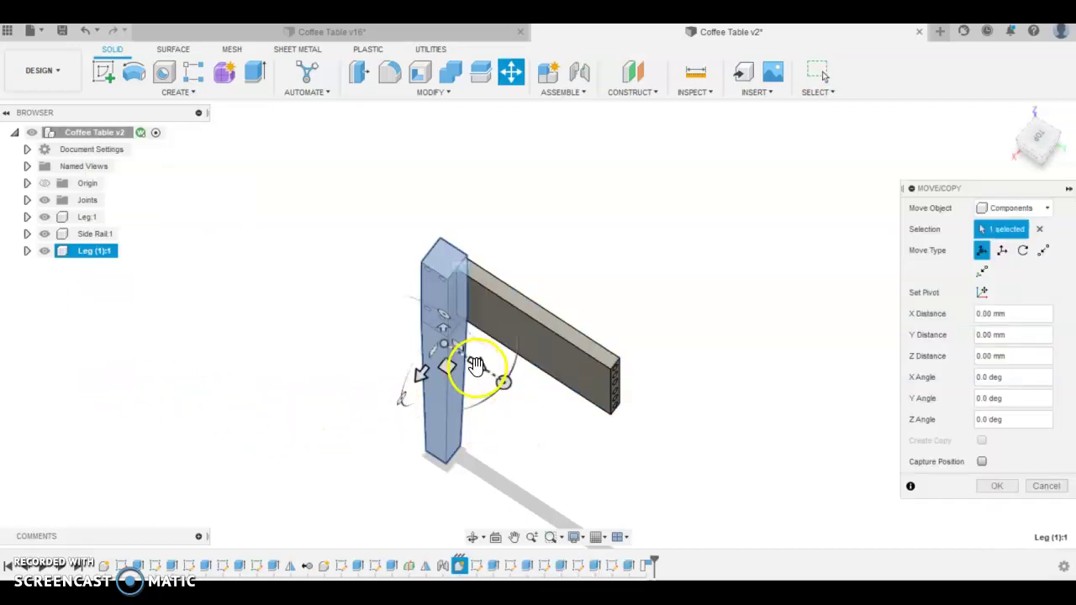
Move the copied leg 300 mm along Y beyond the side rail's free end and rotate it -90 degrees about Z.
left_click_drag(475, 368, 670, 491)
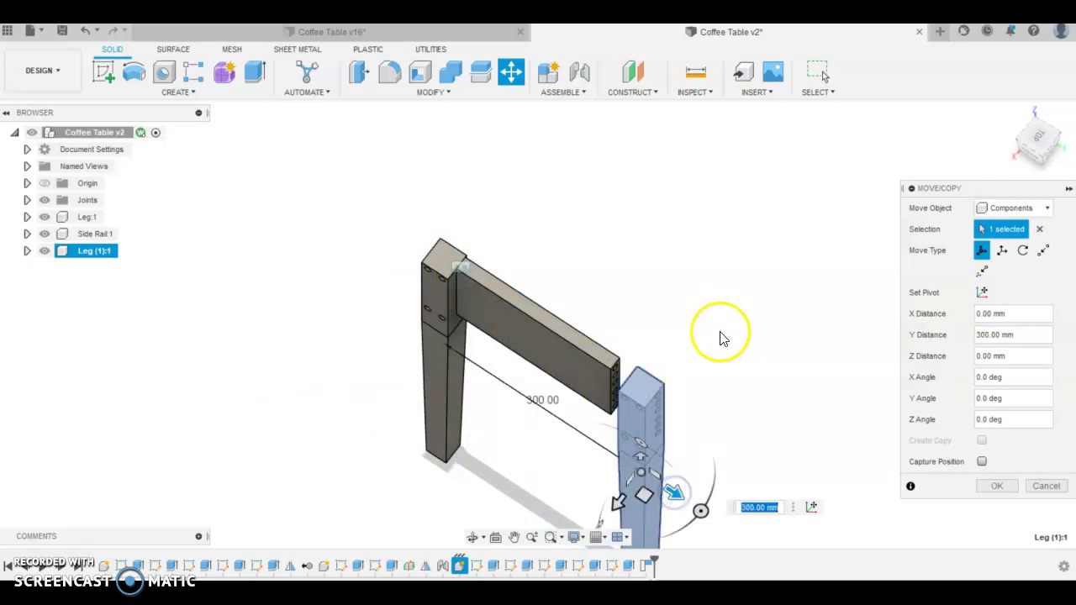
scroll(711, 357, "down", 4)
scroll(696, 480, "up", 5)
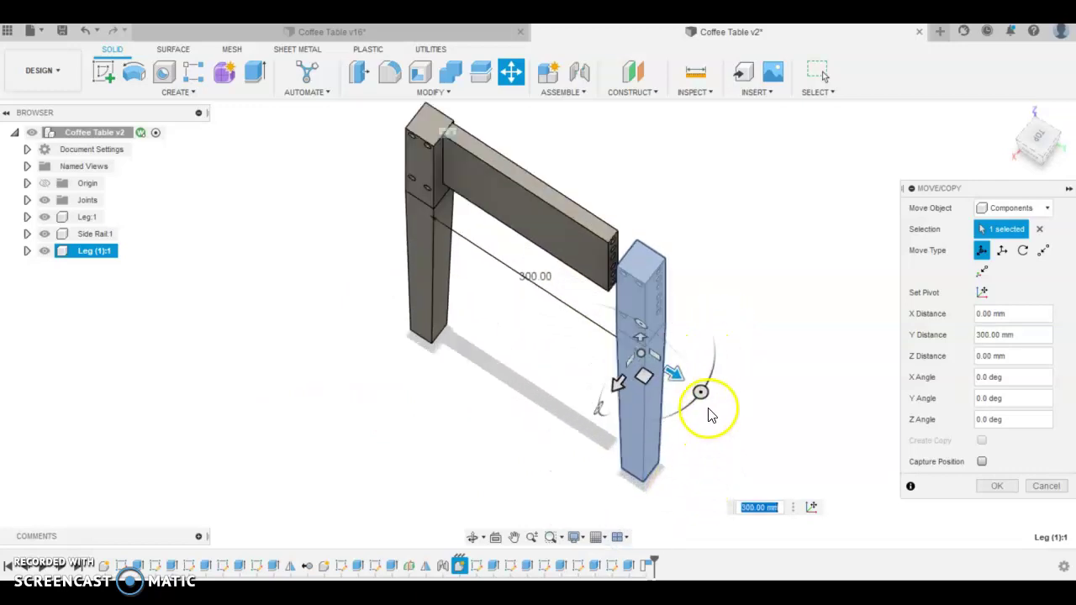
left_click_drag(700, 392, 619, 382)
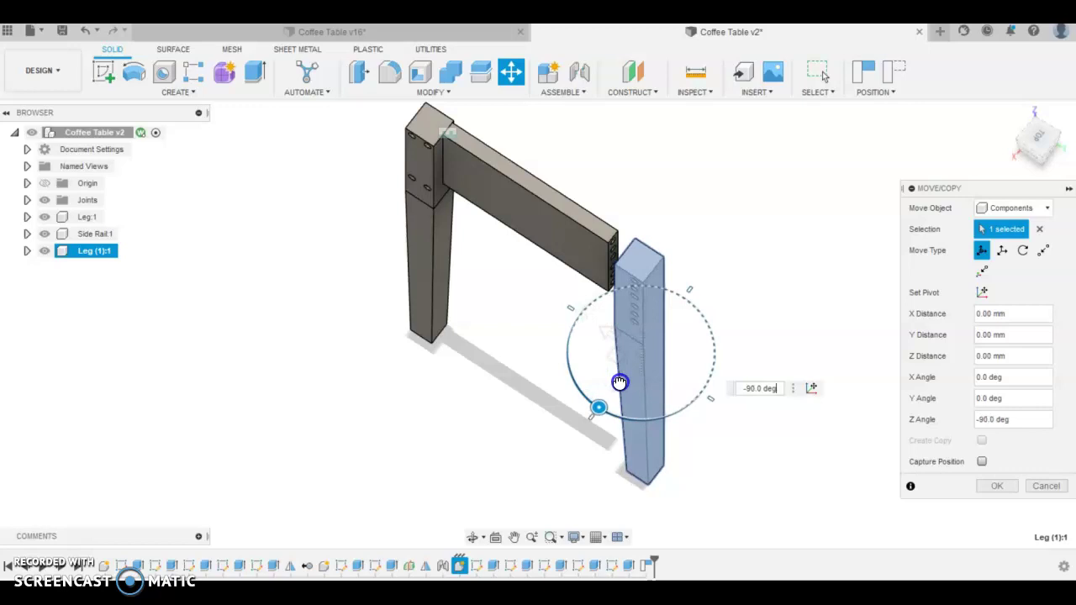
left_click_drag(619, 383, 620, 381)
left_click(986, 488)
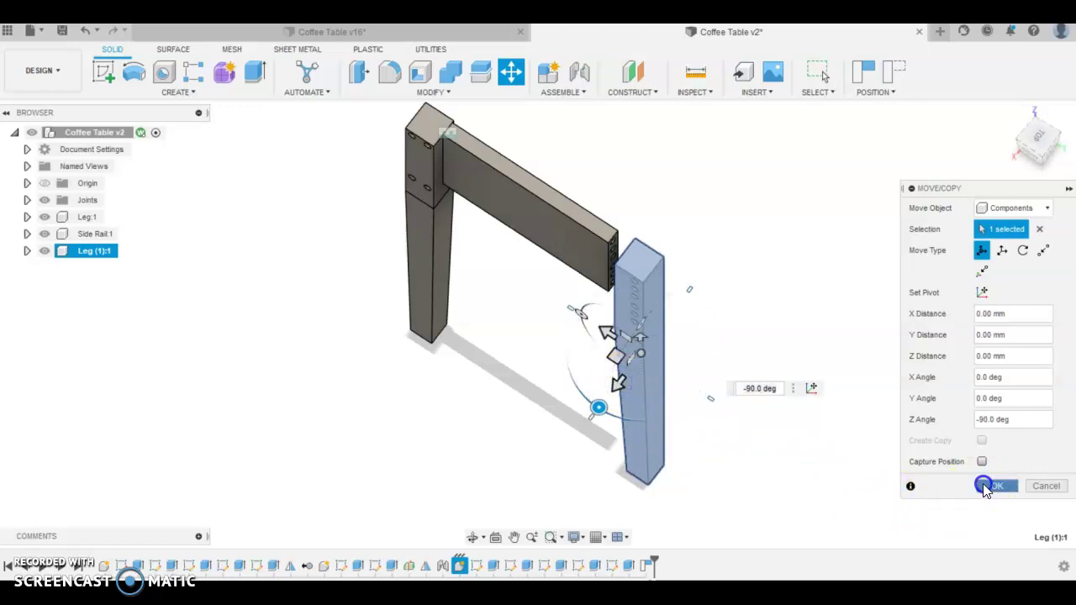
Examine the copied leg from several angles to compare its dowel hole faces with the side rail and the original leg.
left_click_drag(1037, 156, 1055, 153)
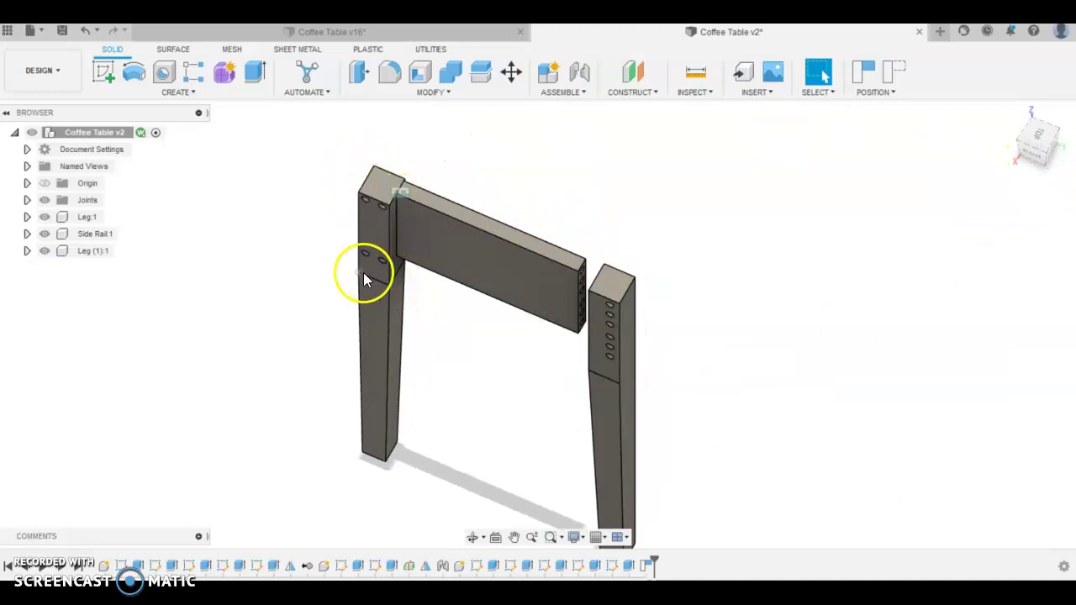
left_click_drag(1028, 150, 1075, 141)
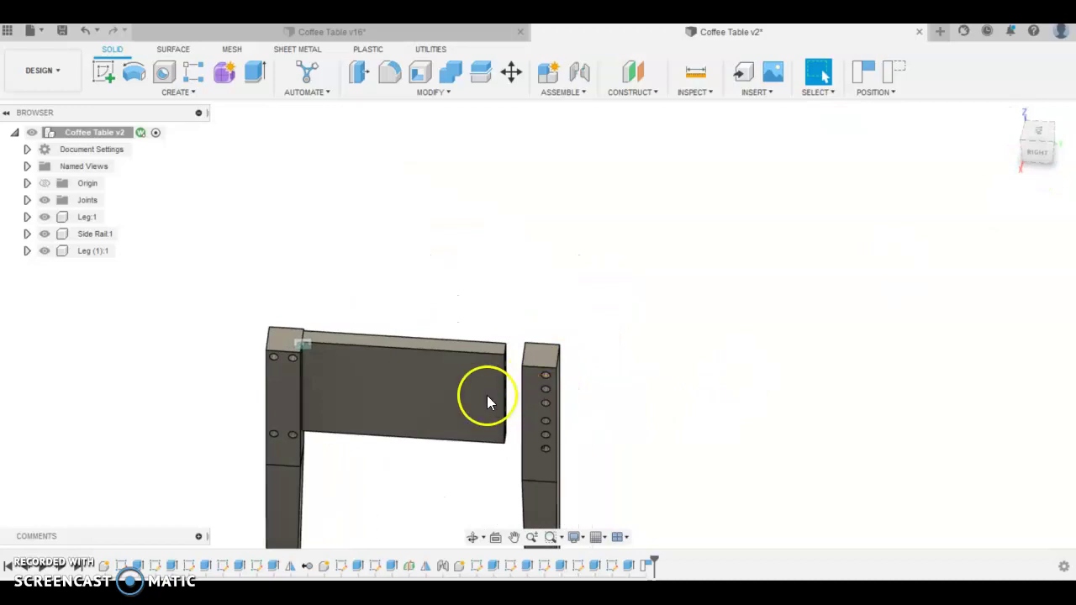
mouse_move(1047, 151)
left_mouse_down()
mouse_move(1074, 141)
mouse_move(28, 149)
mouse_move(39, 149)
left_mouse_up()
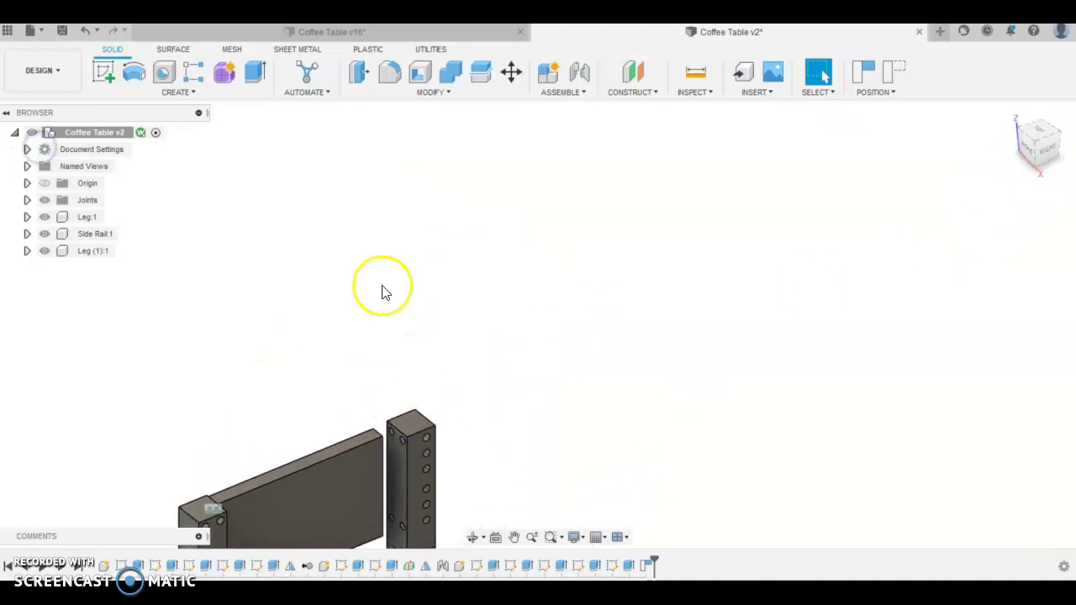
scroll(384, 290, "down", 3)
scroll(386, 448, "up", 4)
left_click(414, 348)
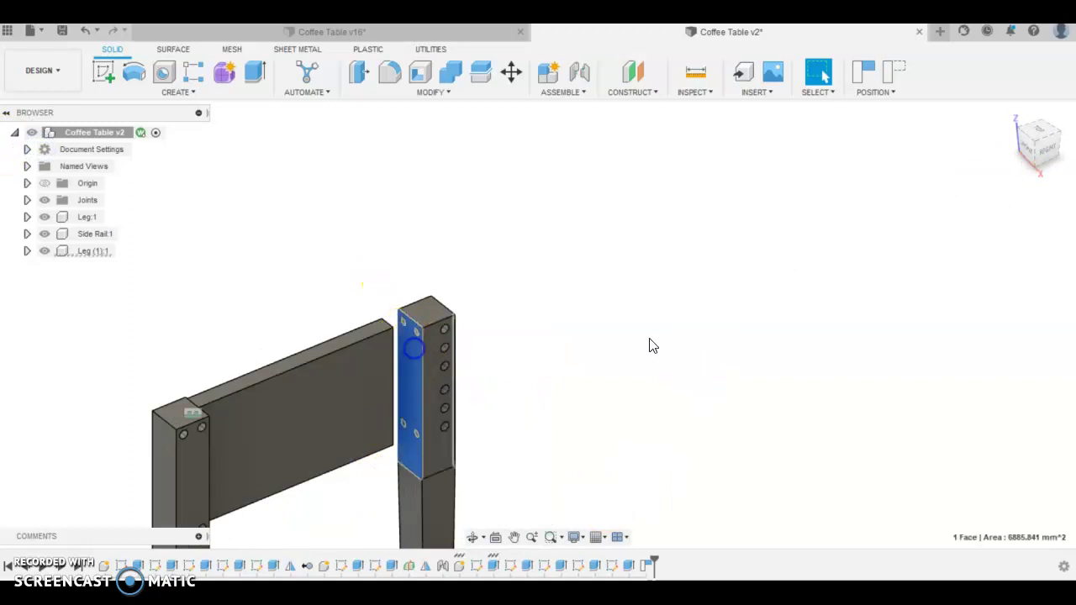
left_click(989, 146)
left_click(1027, 155)
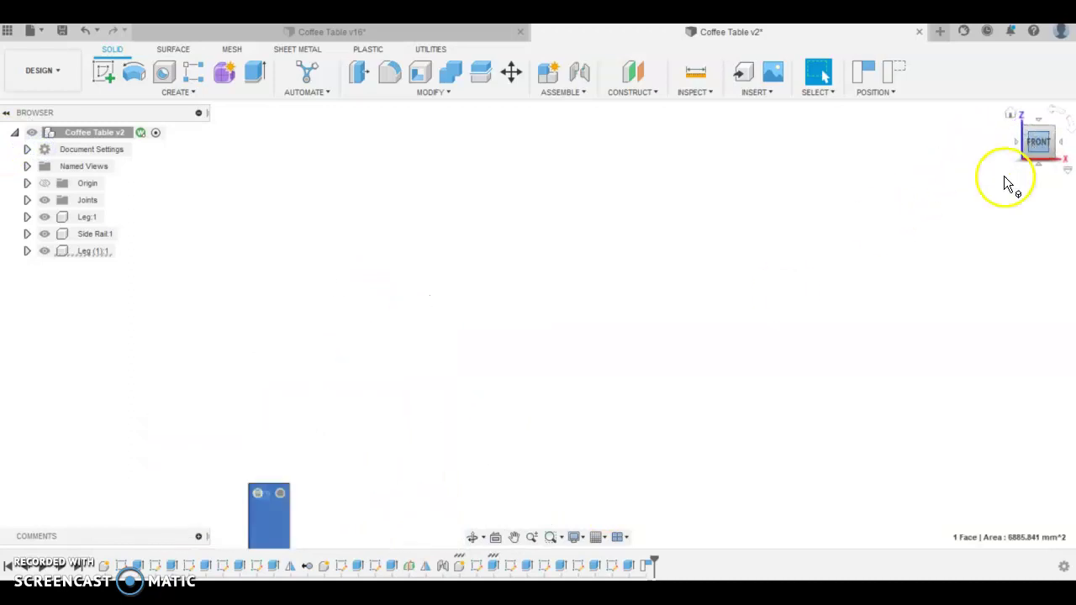
left_click_drag(1041, 165, 1007, 176)
left_click_drag(360, 389, 601, 368)
scroll(589, 396, "down", 5)
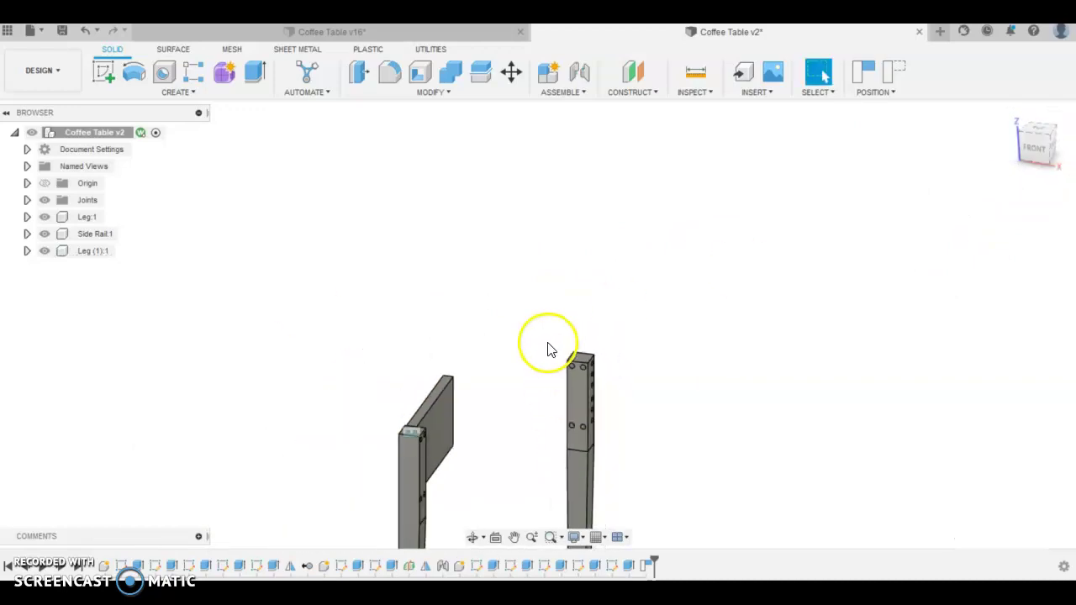
scroll(611, 412, "up", 5)
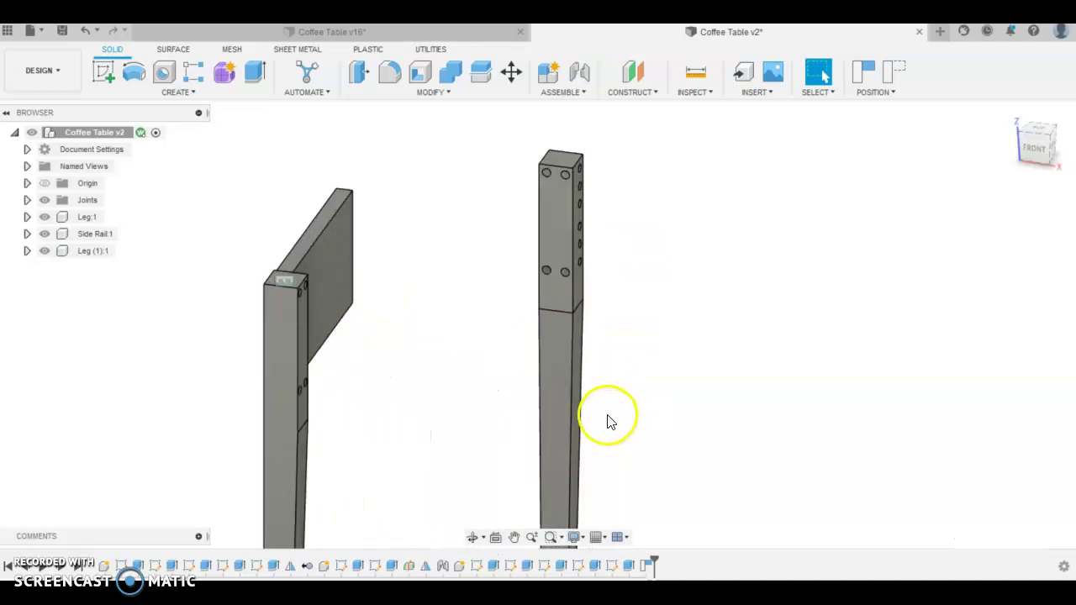
scroll(572, 225, "up", 4)
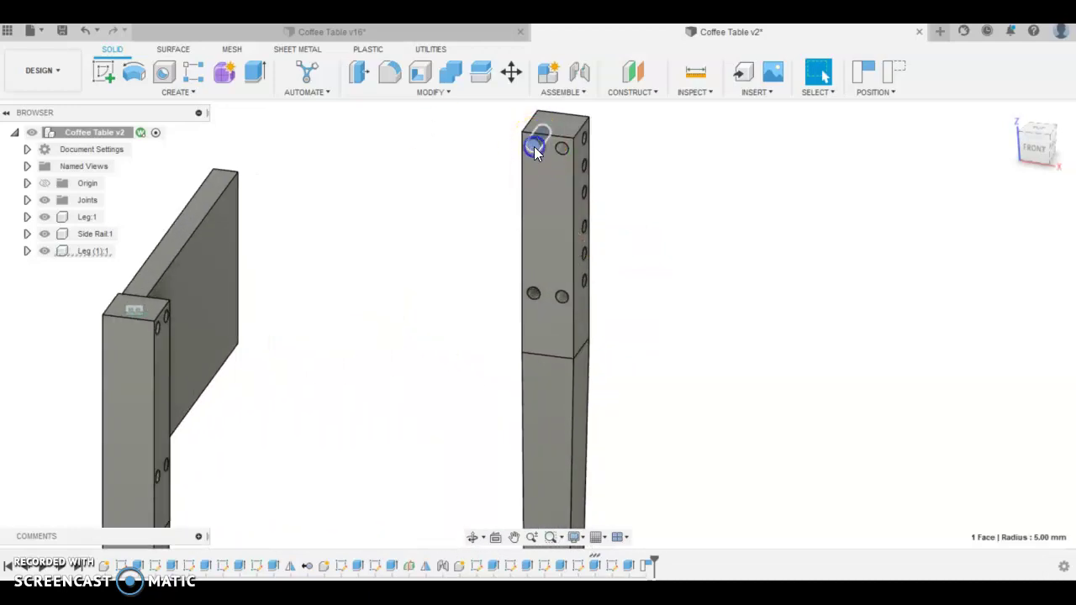
left_click(535, 147)
Activate the copied leg component for editing.
left_click(86, 257)
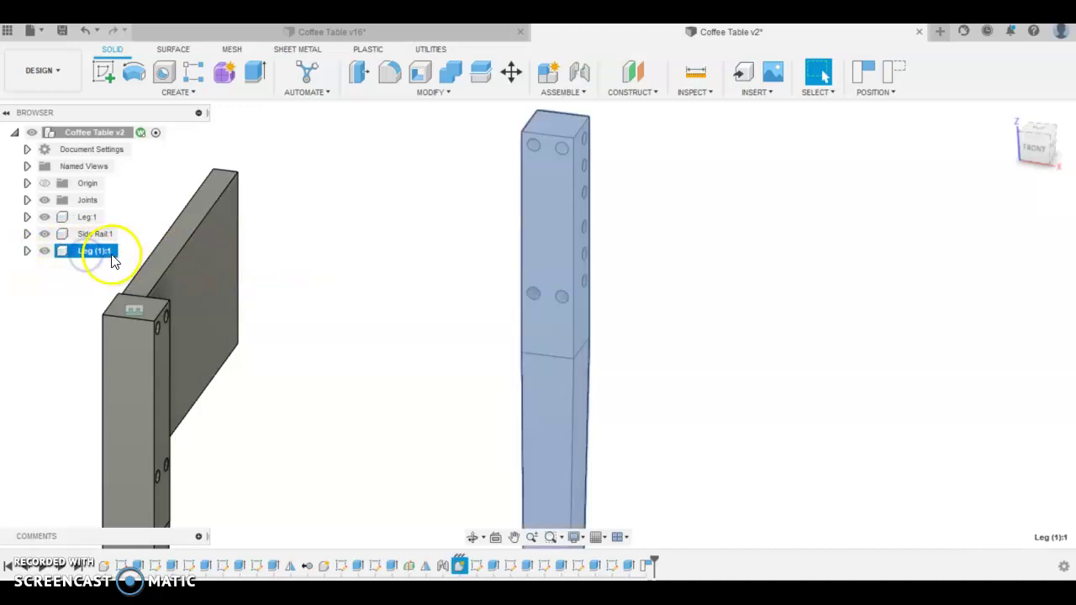
left_click(125, 252)
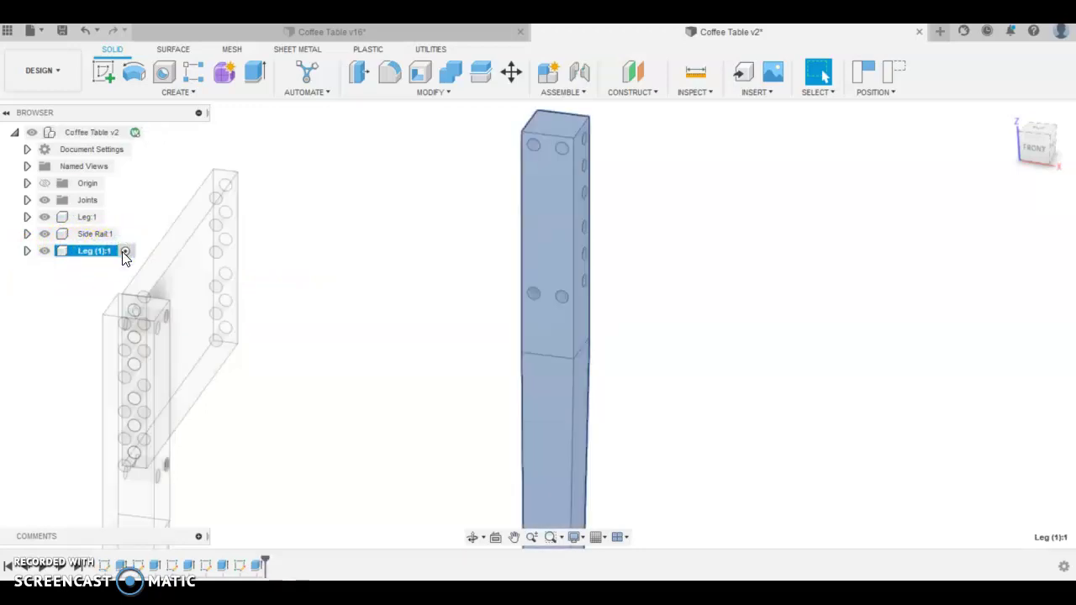
left_click(629, 241)
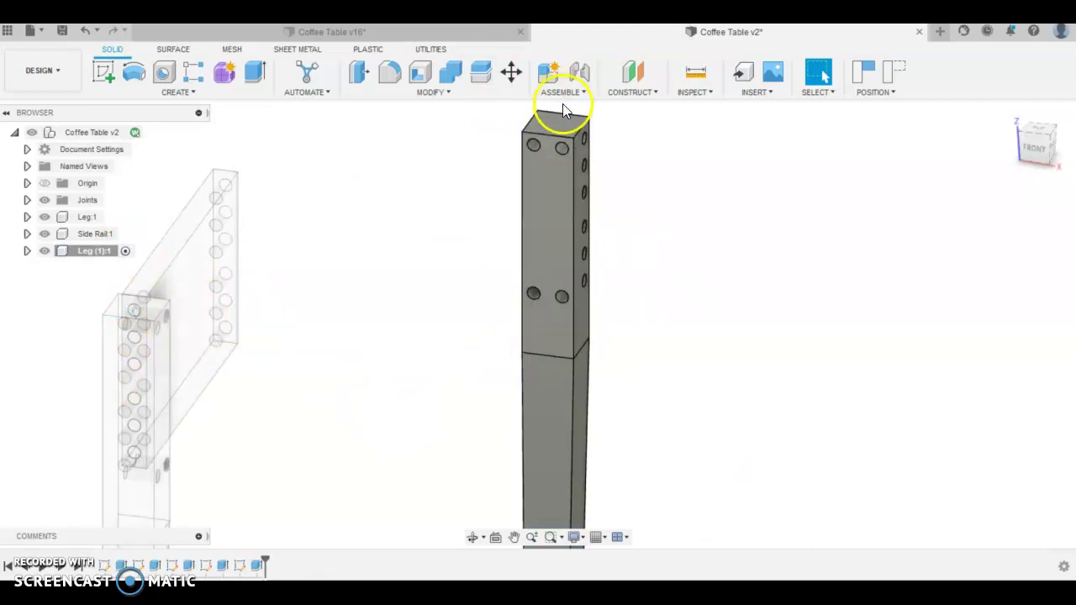
Delete the extrude feature that cuts the four paired dowel holes in the copied leg's front face.
left_click(566, 149)
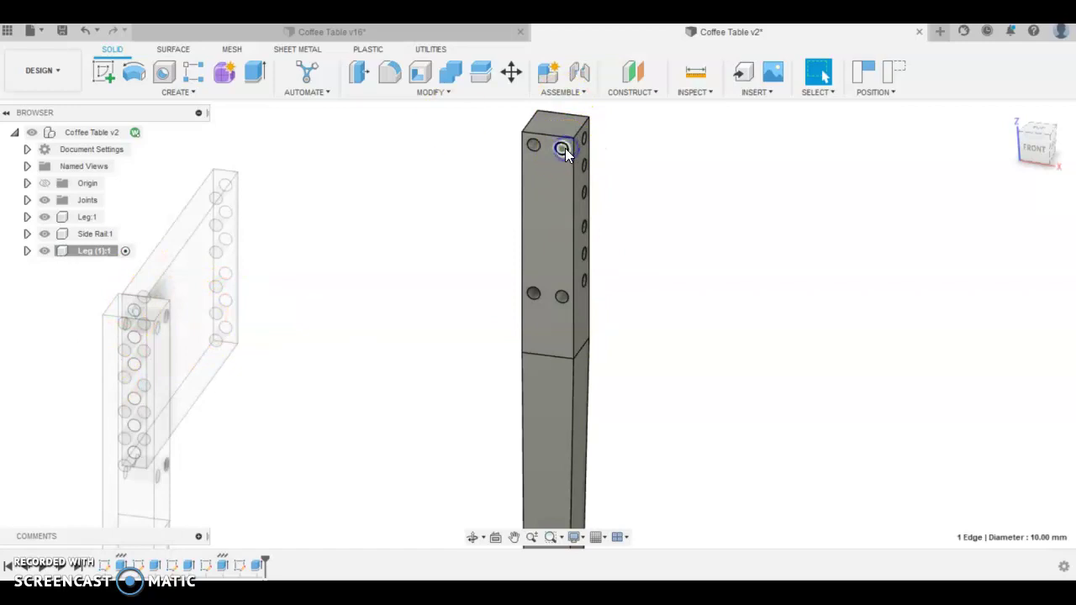
left_click(240, 569)
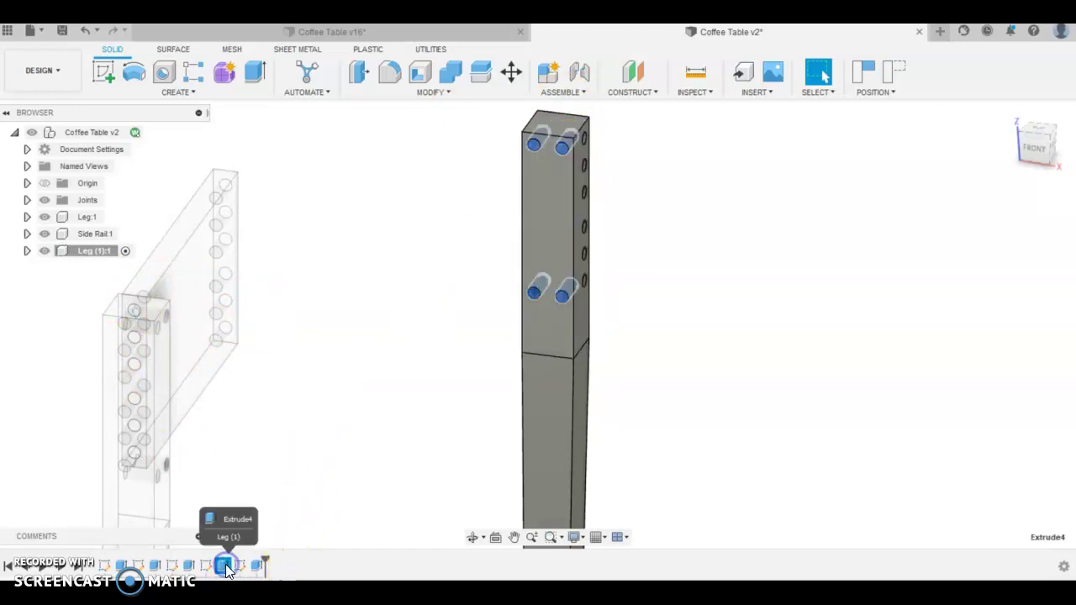
left_click(207, 567)
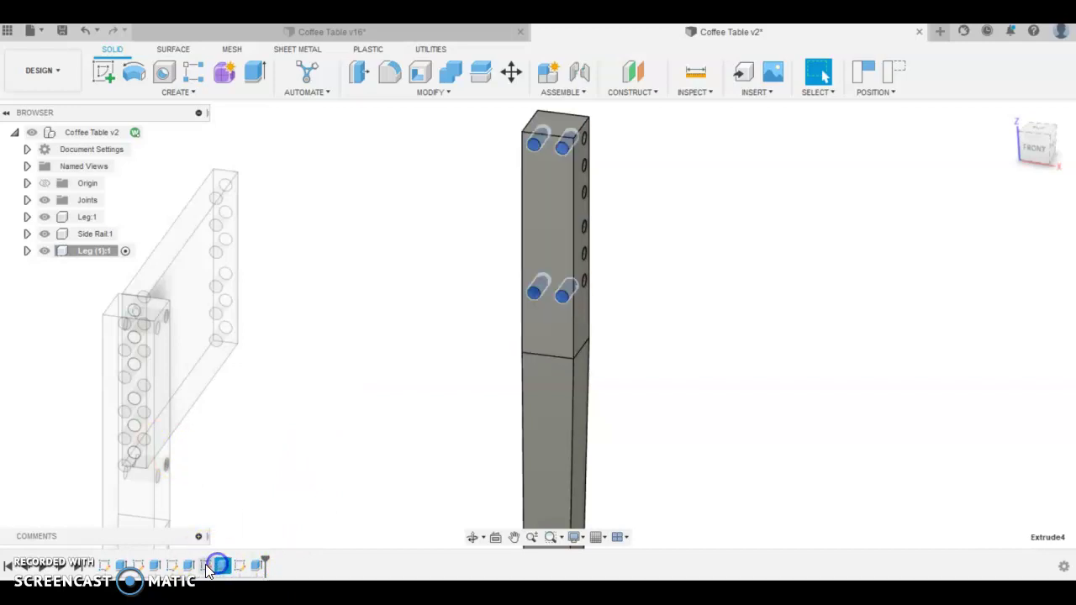
left_click(220, 567)
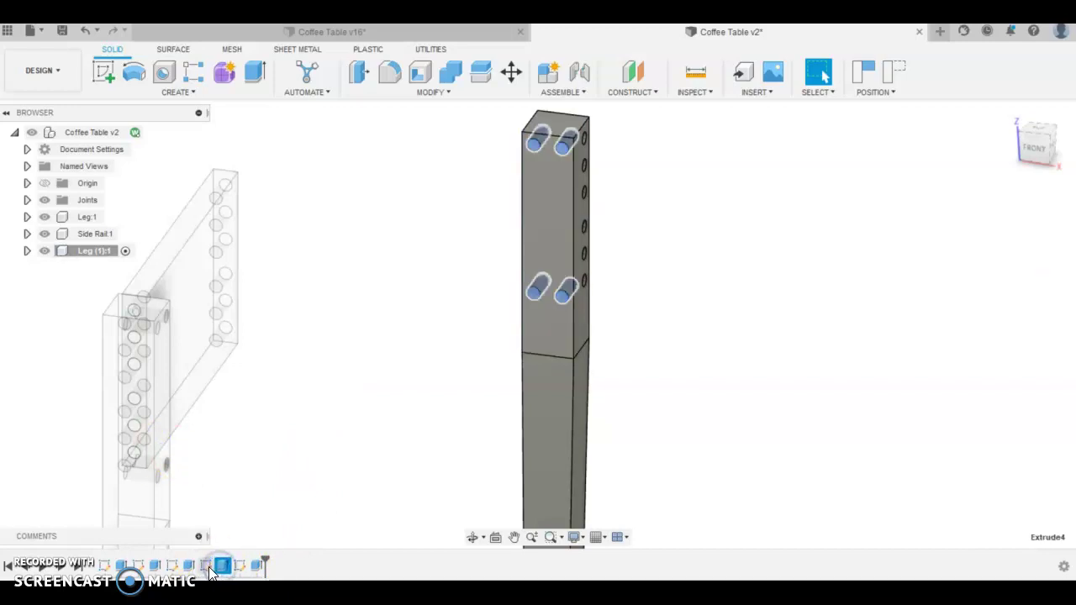
left_click(208, 567)
left_click(220, 567)
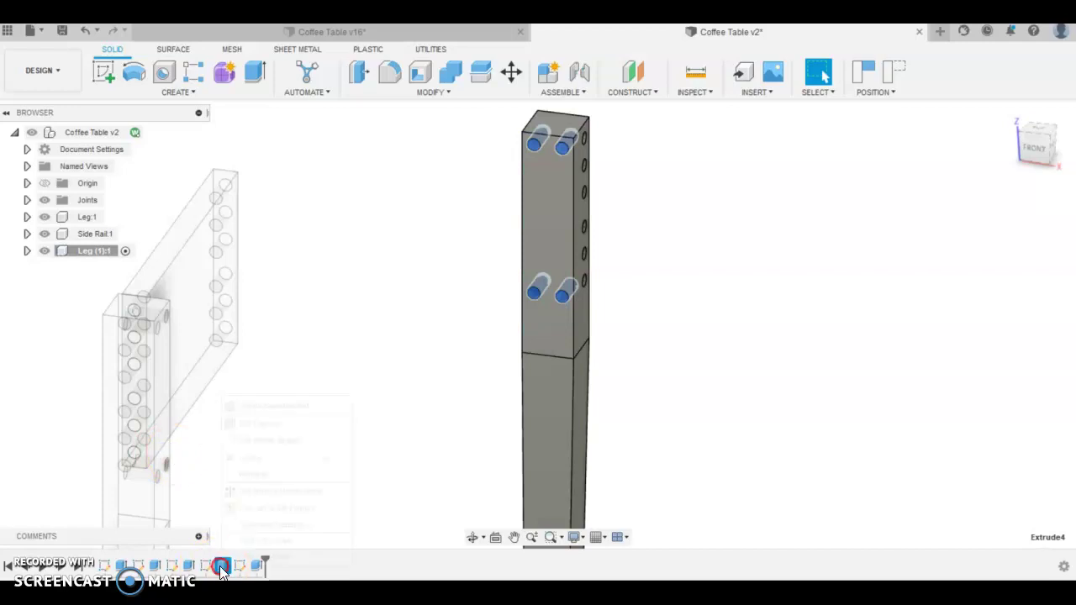
left_click(219, 459)
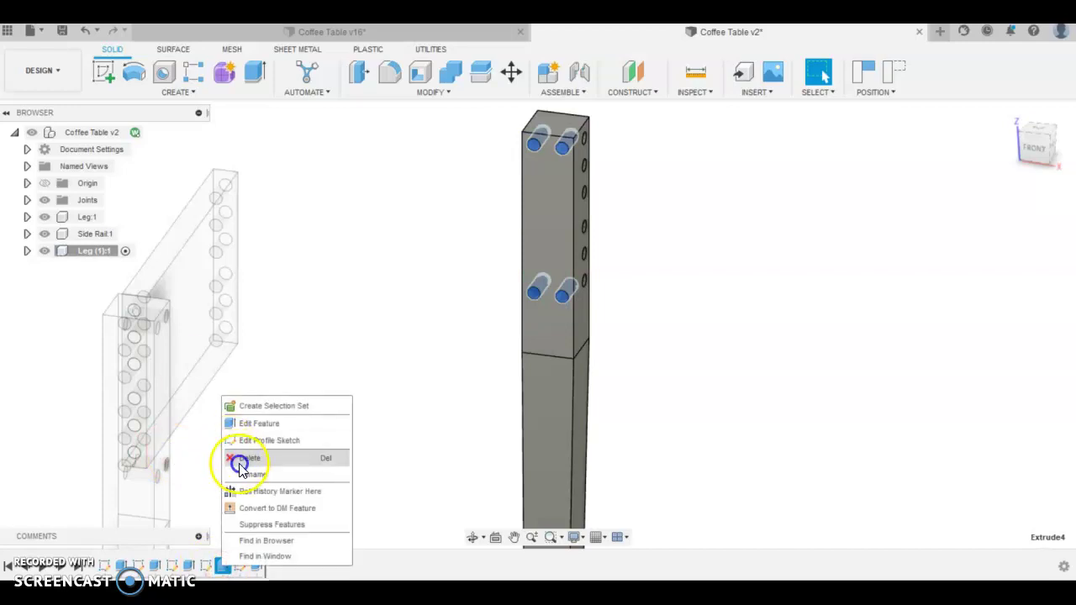
left_click(222, 563)
Delete the sketch of the four paired dowel holes from the copied leg's history.
left_click(206, 567)
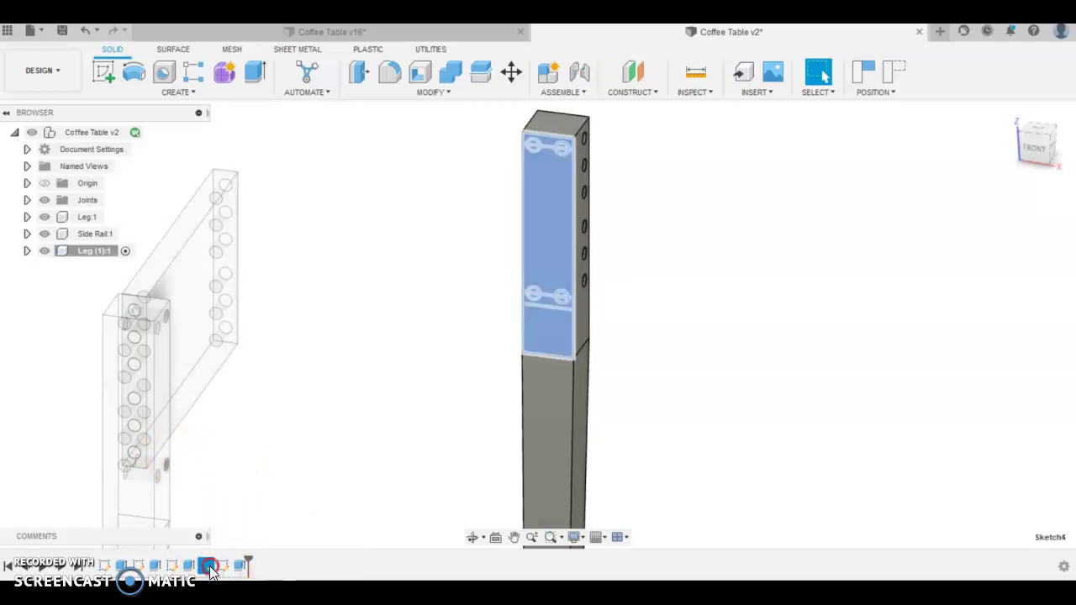
right_click(206, 567)
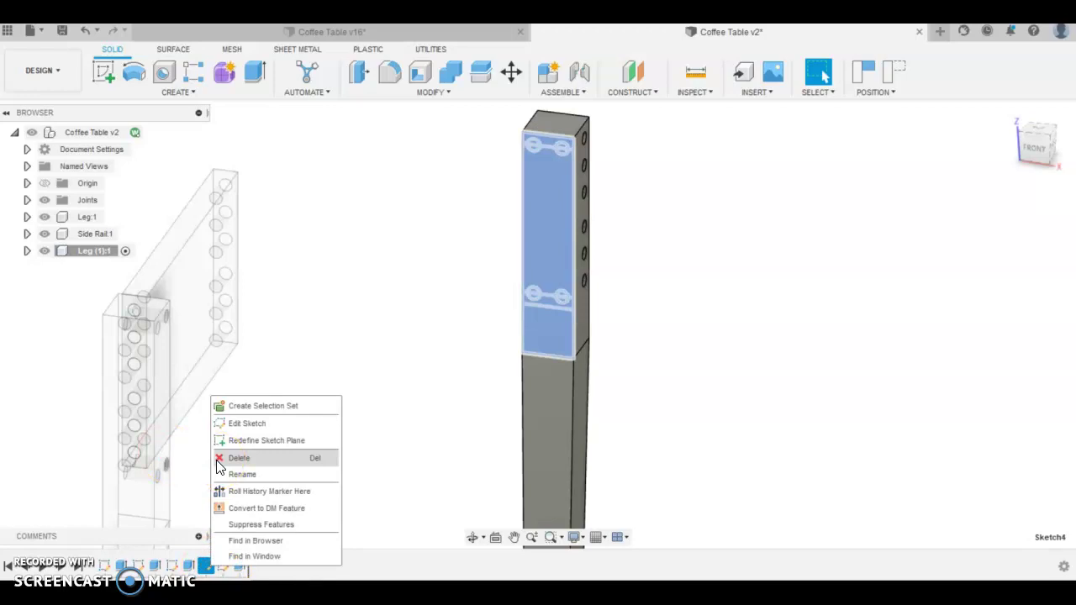
left_click(238, 458)
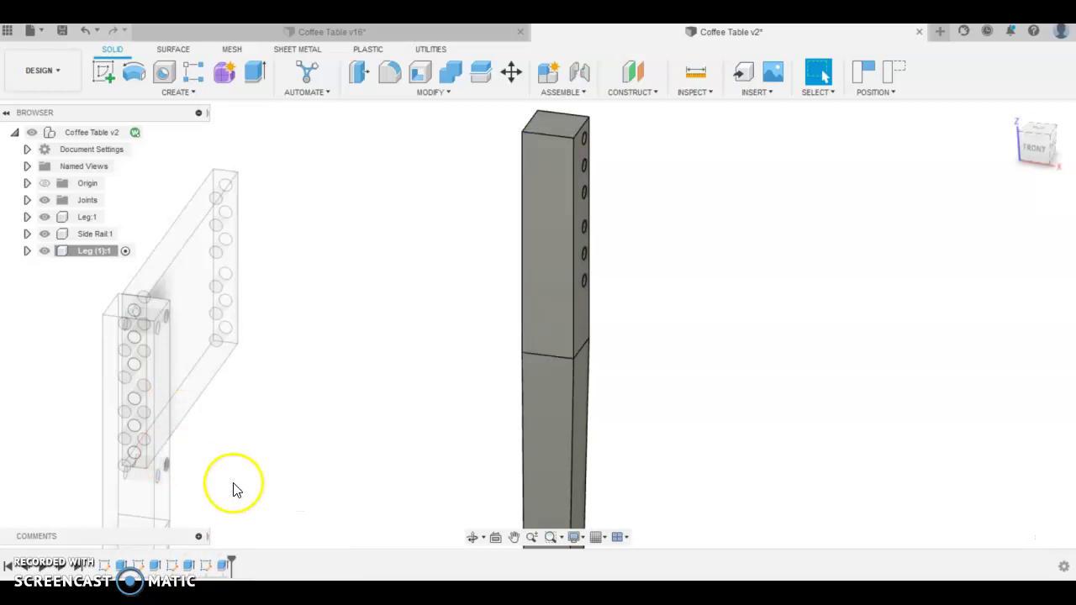
Start a sketch on the upper front face of the copied leg, capturing the current component positions.
left_click(545, 210)
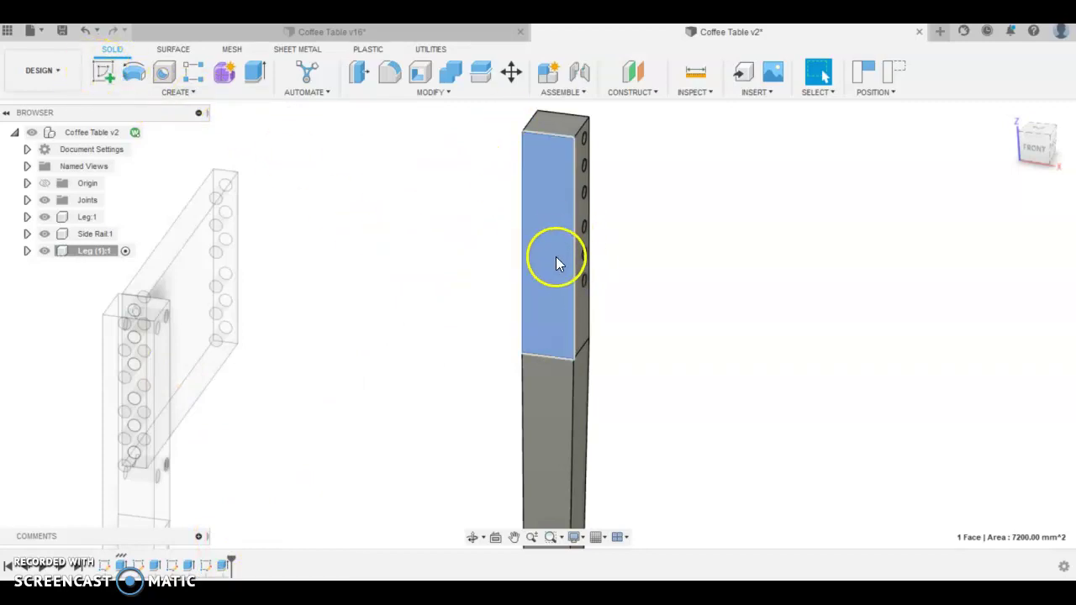
left_click(104, 73)
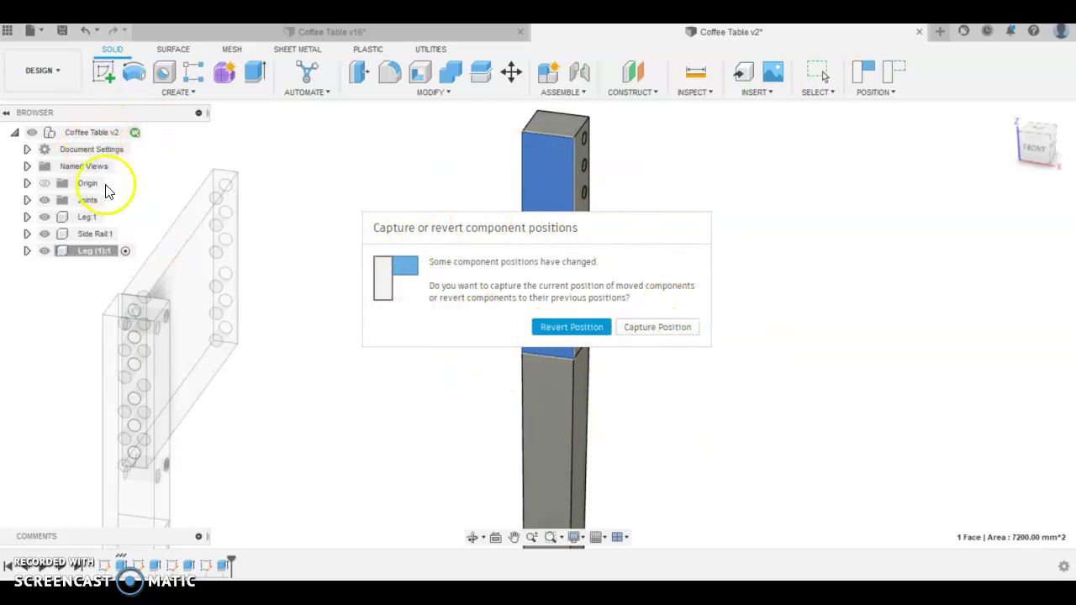
left_click(644, 328)
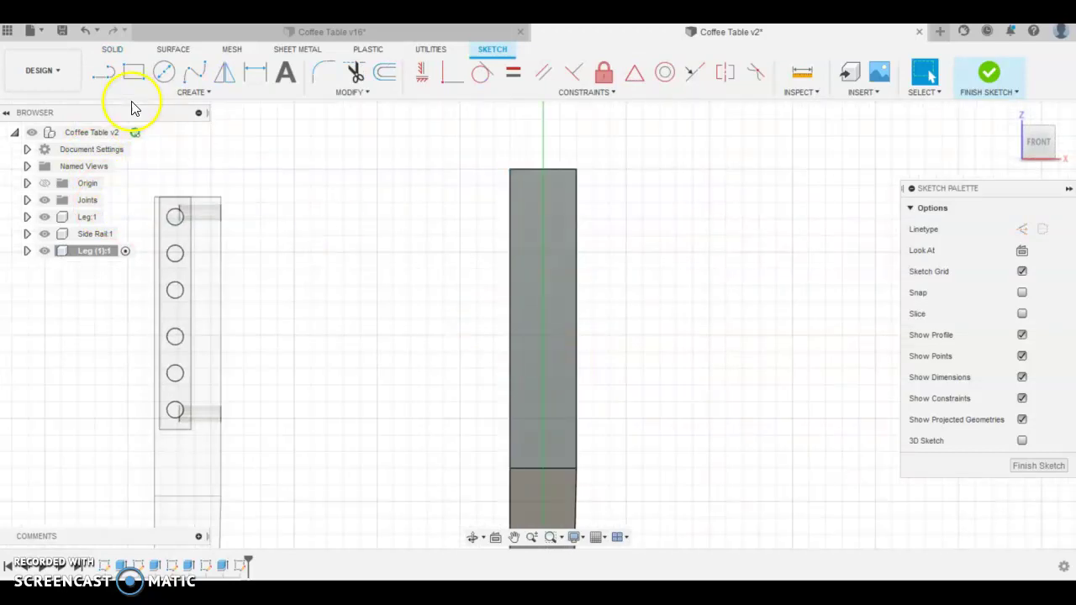
Draw a vertical construction line down the leg's upper front face and a horizontal one across its lower part.
left_click(103, 72)
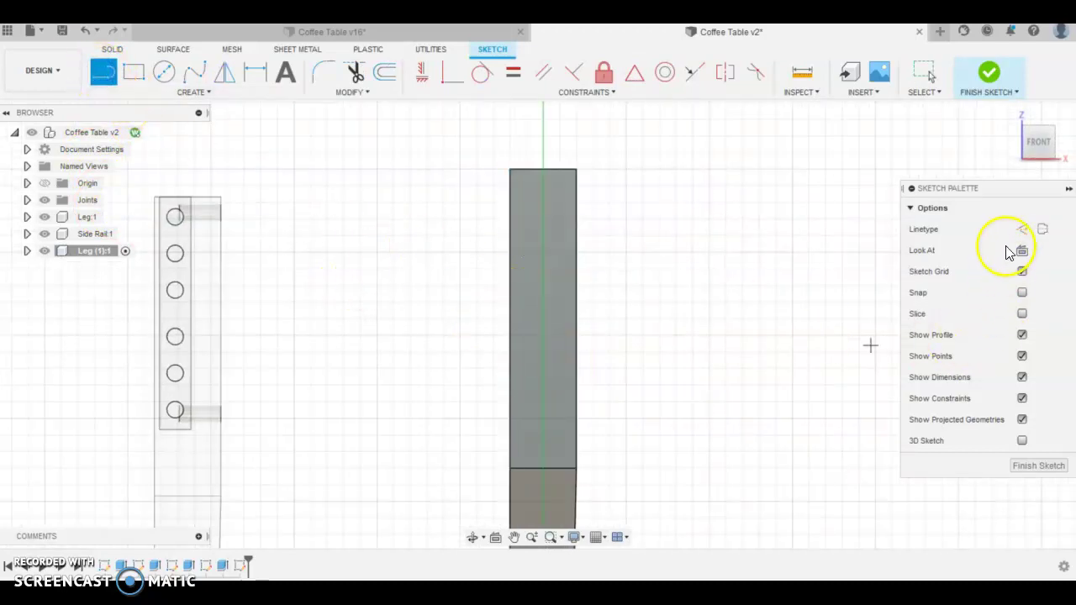
left_click(1022, 231)
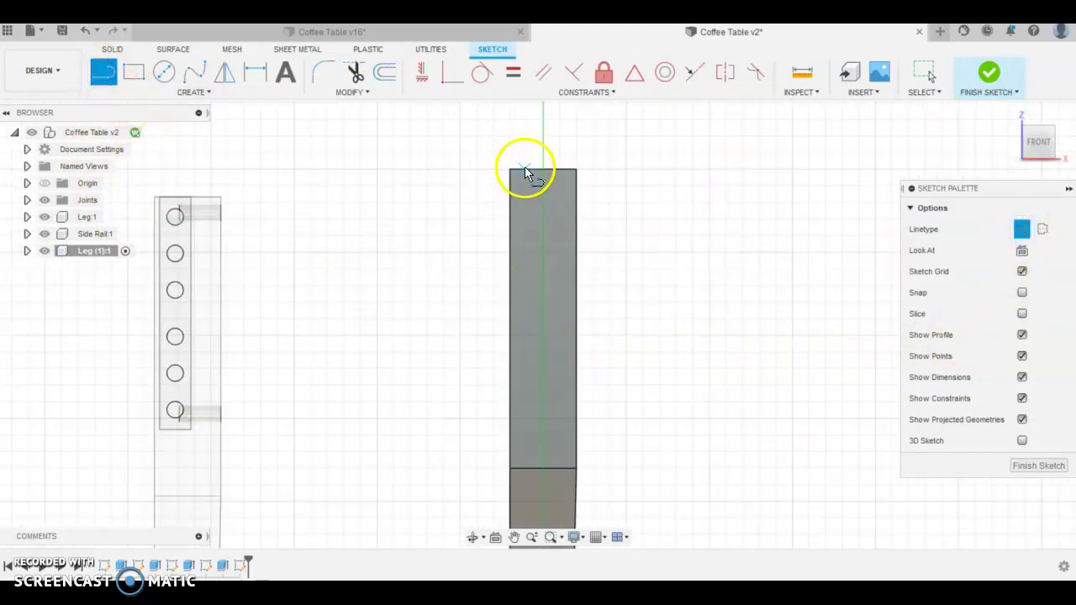
left_click(524, 169)
double_click(524, 468)
double_click(575, 371)
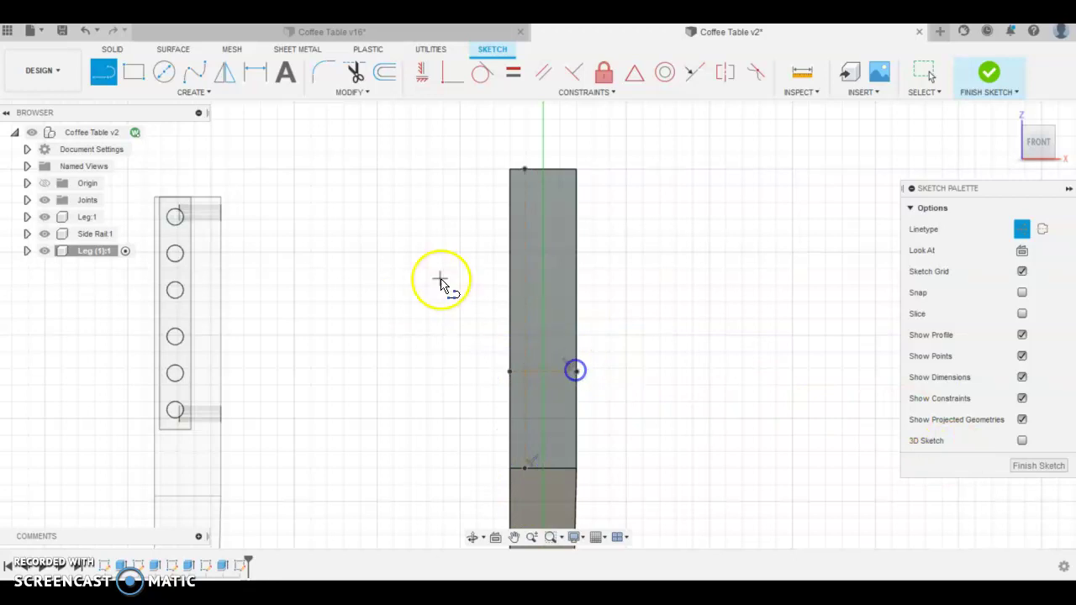
Dimension the horizontal construction line 140 mm below the leg's top edge.
left_click(254, 71)
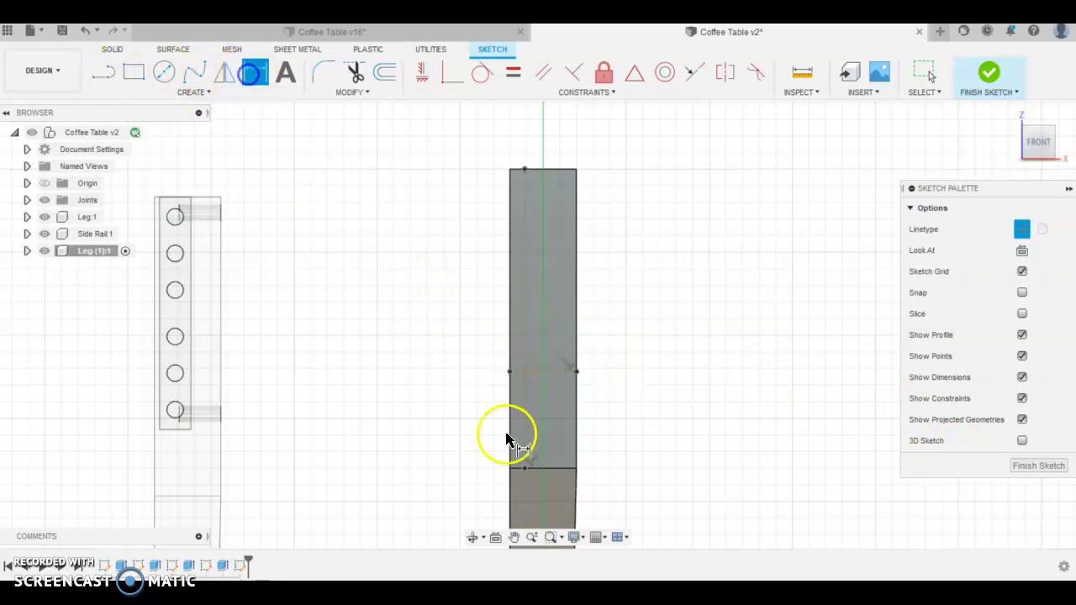
left_click(534, 372)
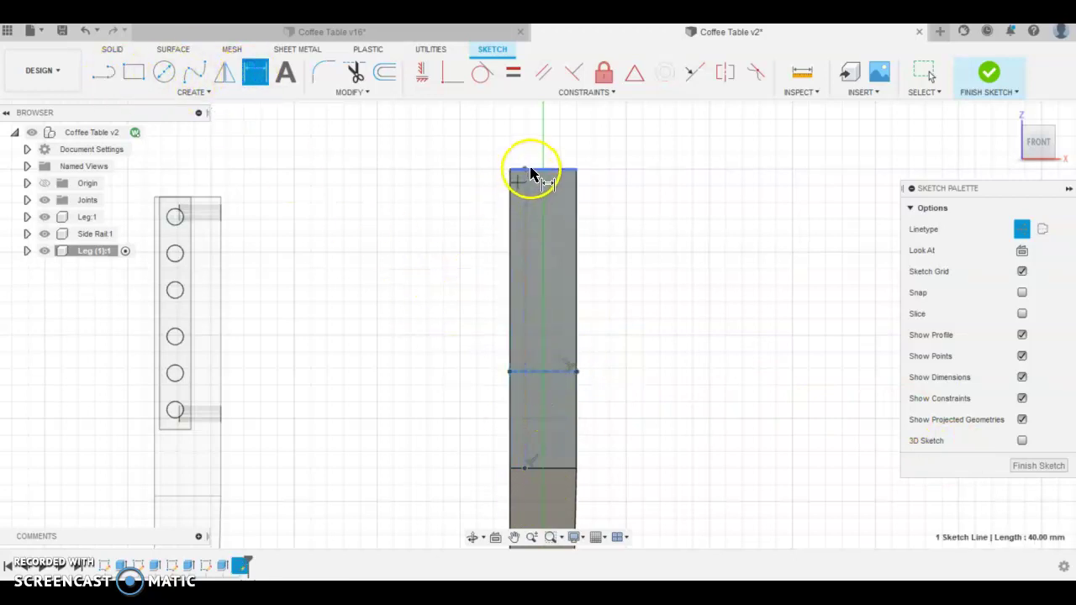
left_click(445, 269)
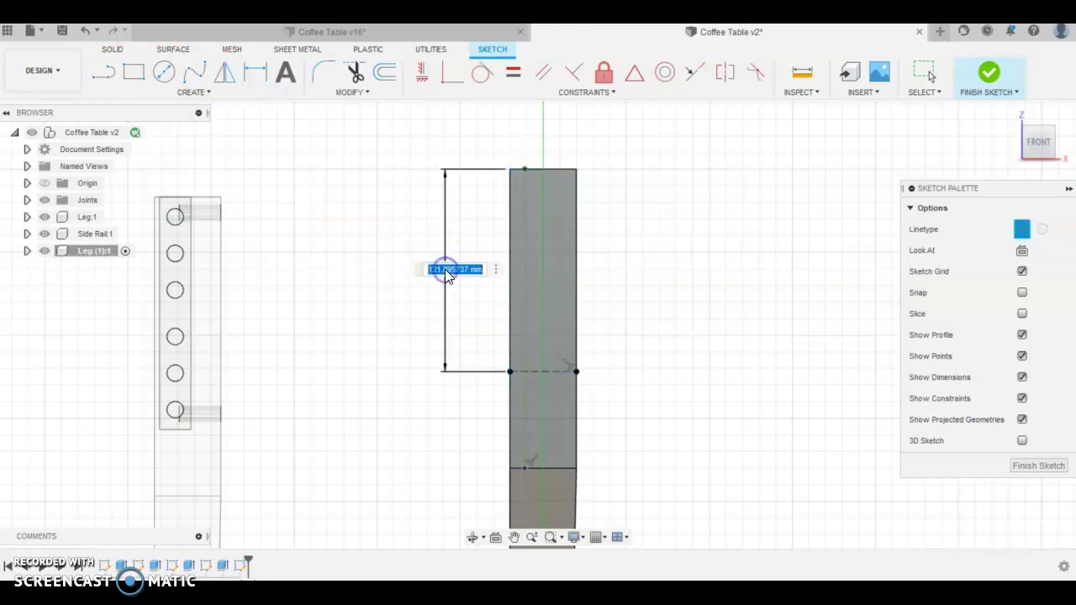
type("40")
key("Return")
double_click(454, 206)
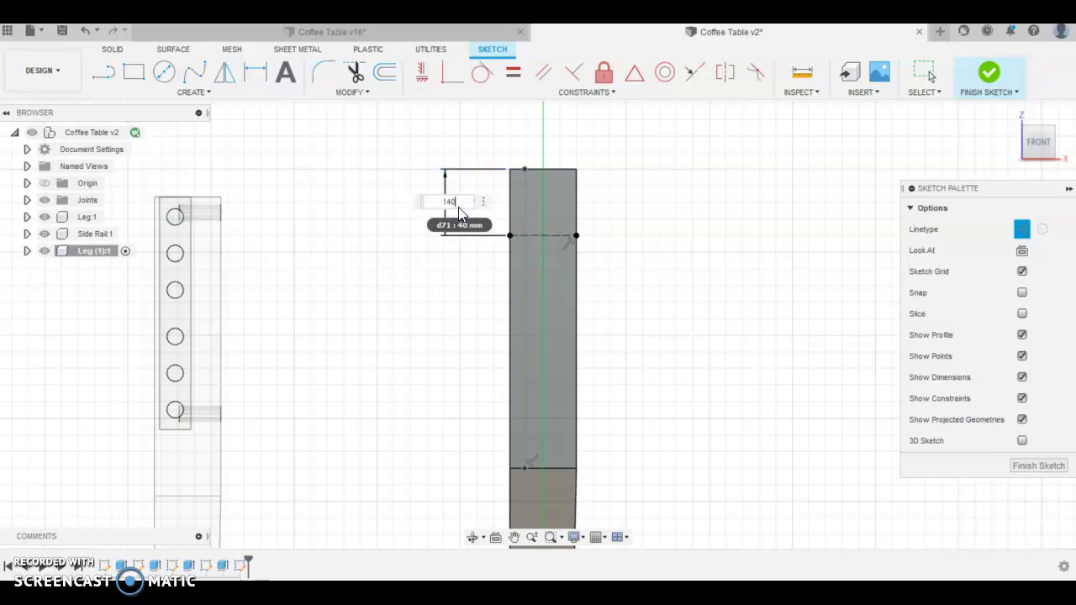
type("140")
key("Return")
Draw three circles with normal linetype along the upper vertical construction line, the top one about 10 mm and the other two 10 mm in diameter.
left_click(165, 72)
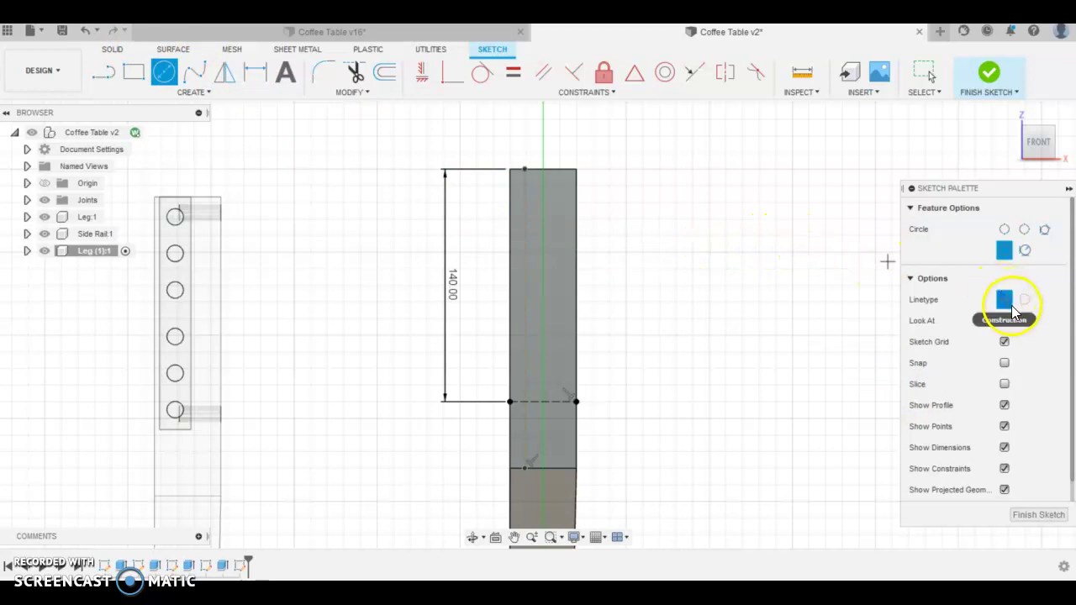
scroll(525, 201, "up", 3)
left_click(520, 187)
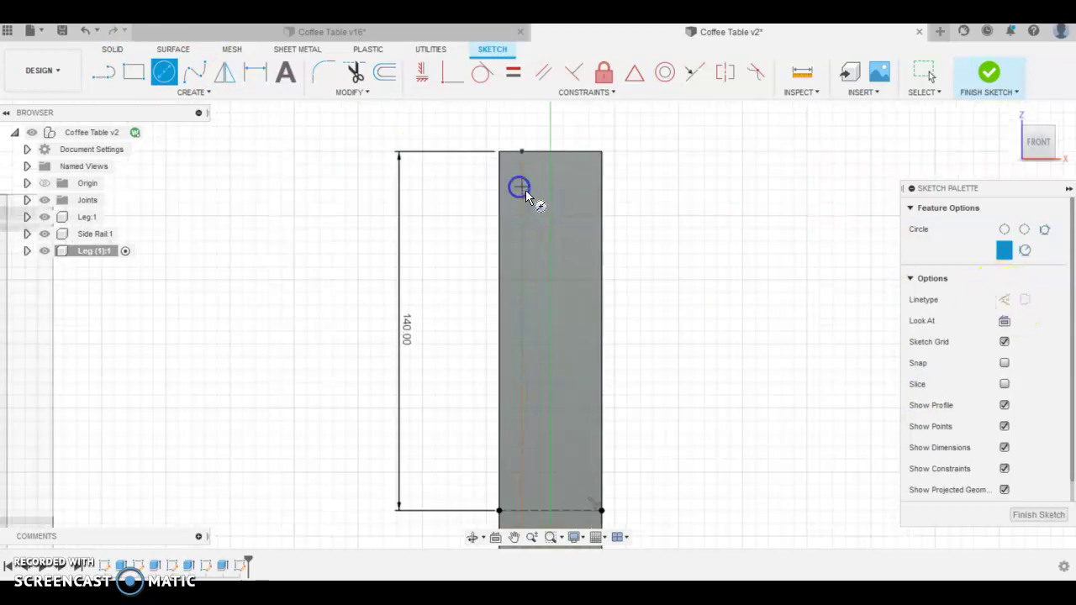
left_click(539, 205)
left_click(522, 225)
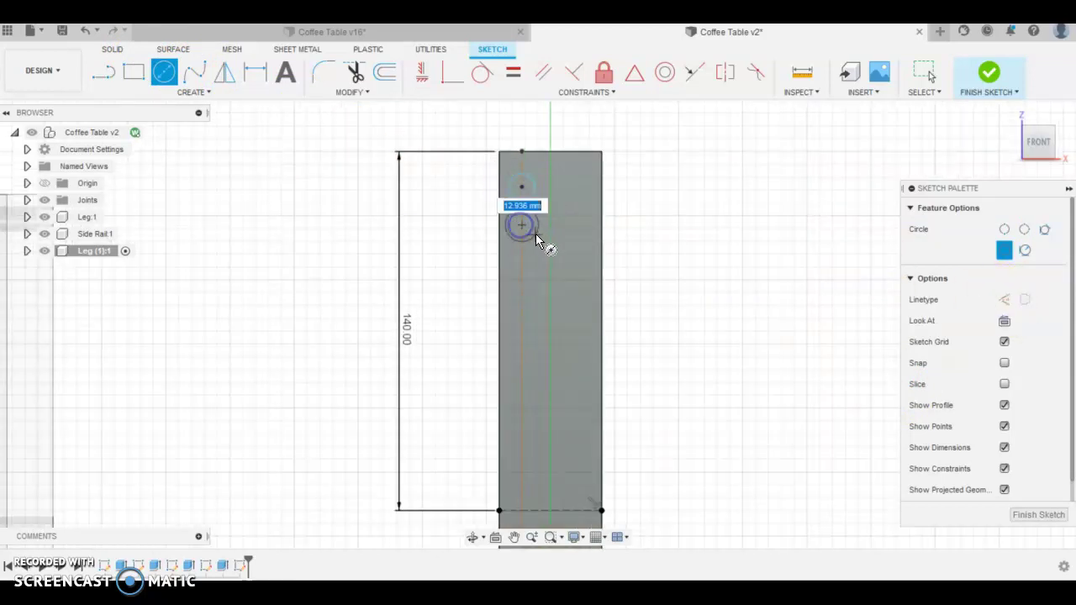
type("10")
key("Return")
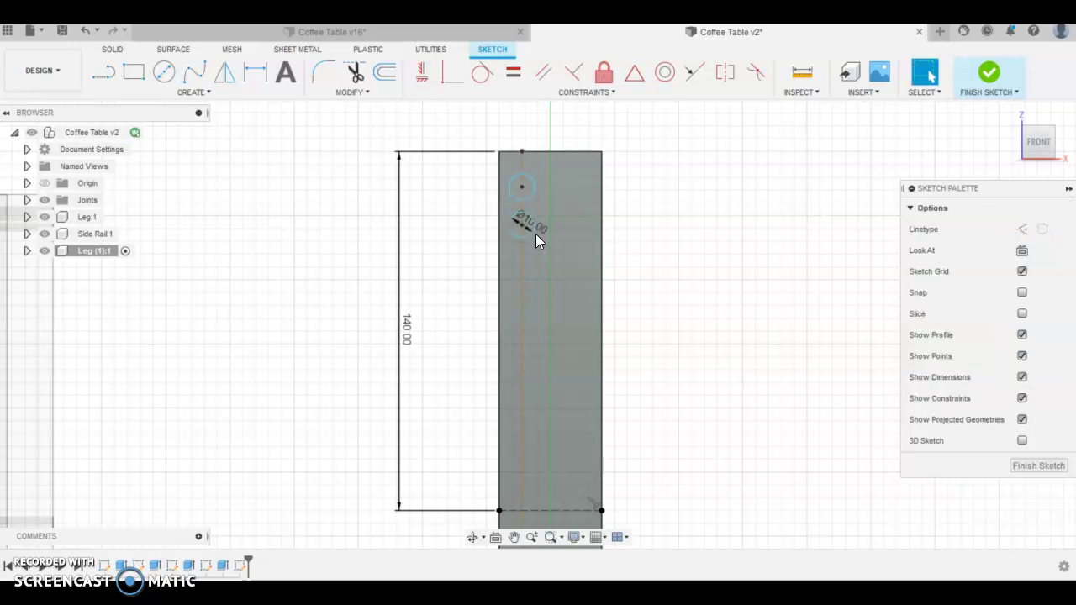
left_click(523, 259)
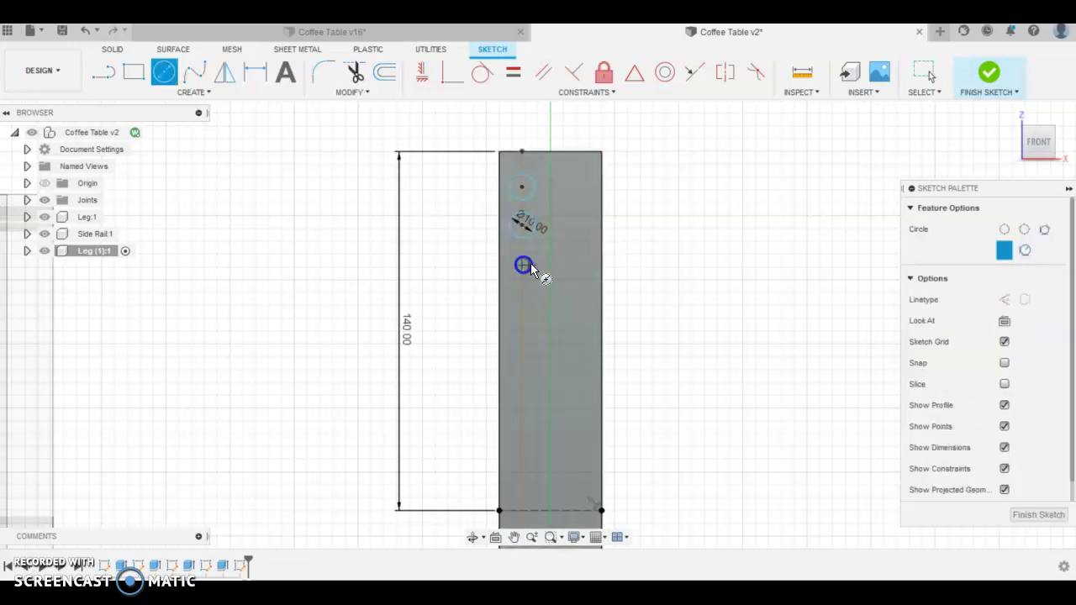
type("10")
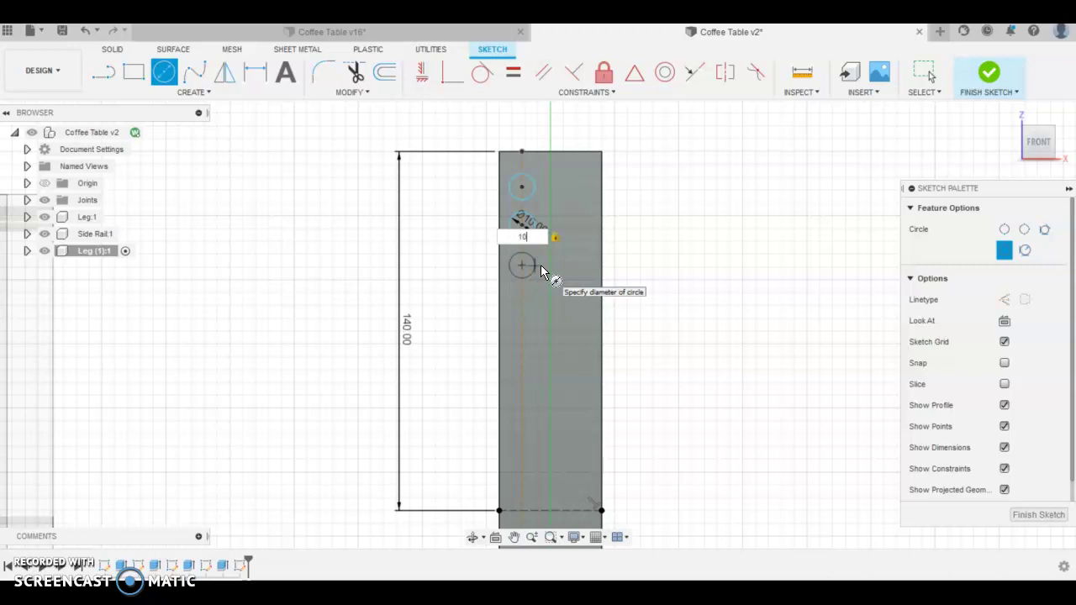
key("Return")
key("Escape")
left_click(524, 348)
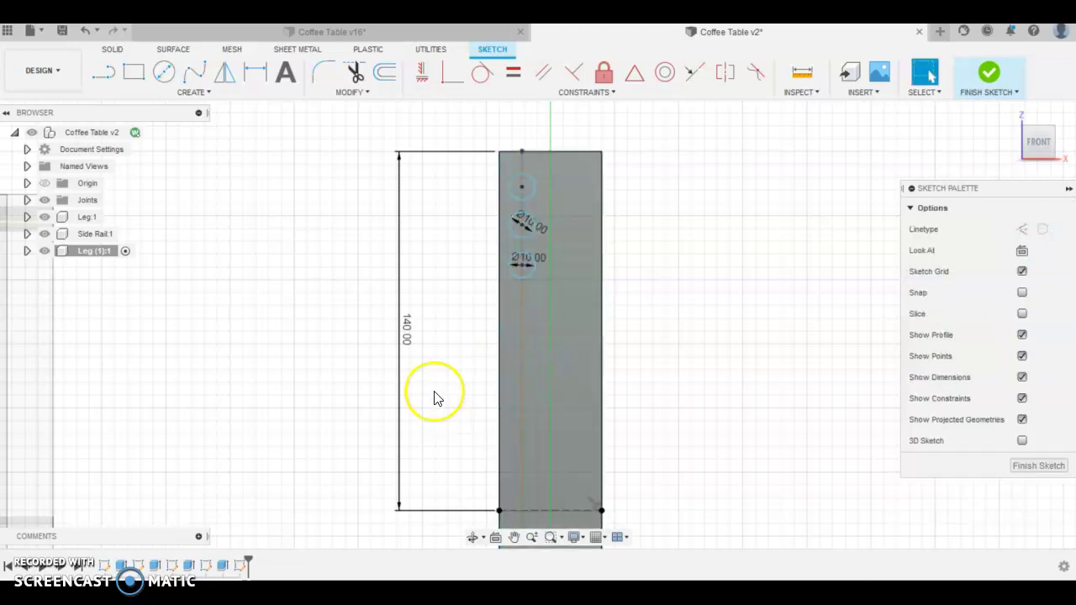
Draw three more circles centred on the vertical construction line, just above the horizontal line, the lowest about 13 mm in diameter.
left_click(165, 73)
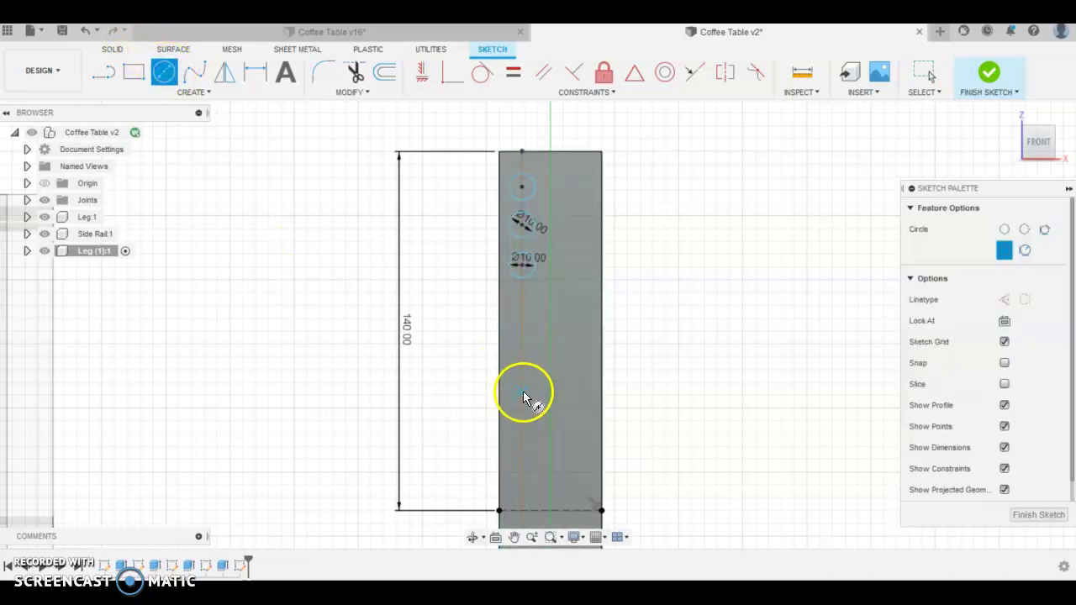
left_click(522, 430)
left_click(533, 430)
left_click(524, 460)
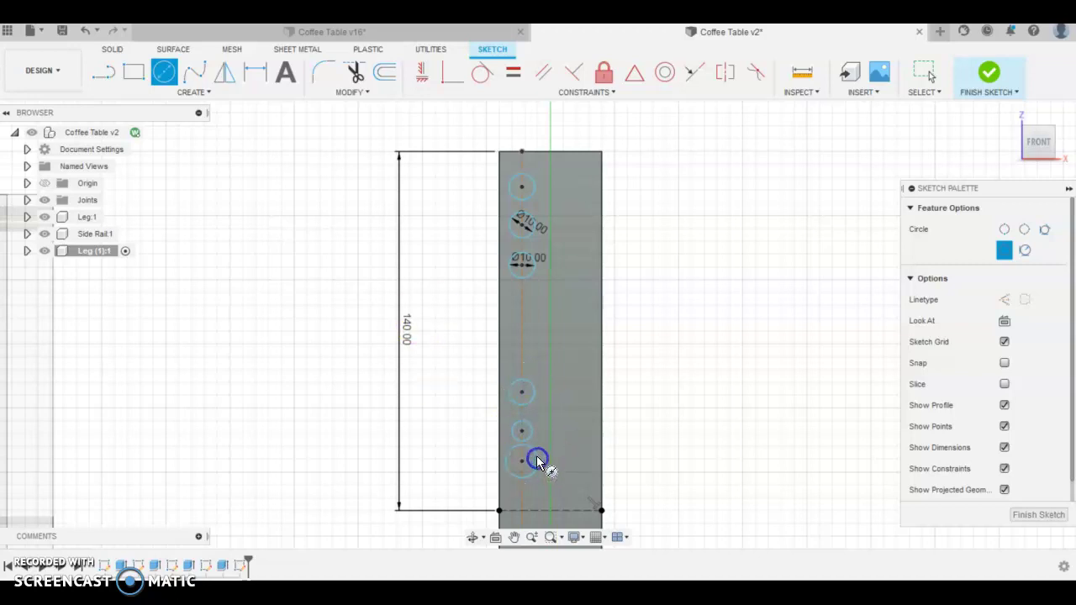
Dimension the three lower circles to 10 mm diameter by linking each to an existing 10 mm circle dimension.
key("d")
left_click(536, 395)
left_click(542, 378)
left_click(524, 264)
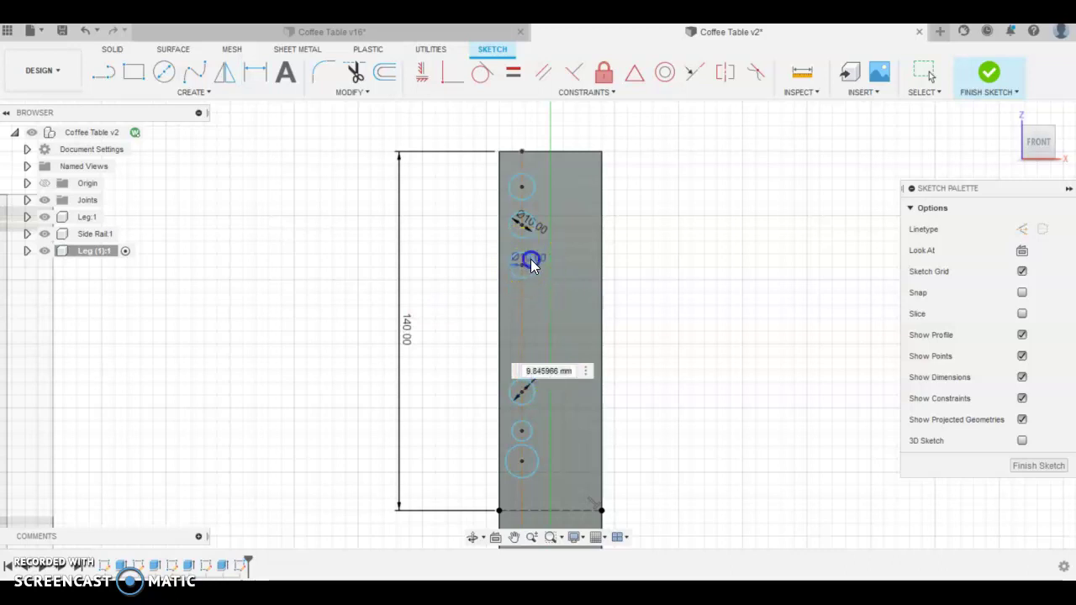
key("Return")
left_click(523, 431)
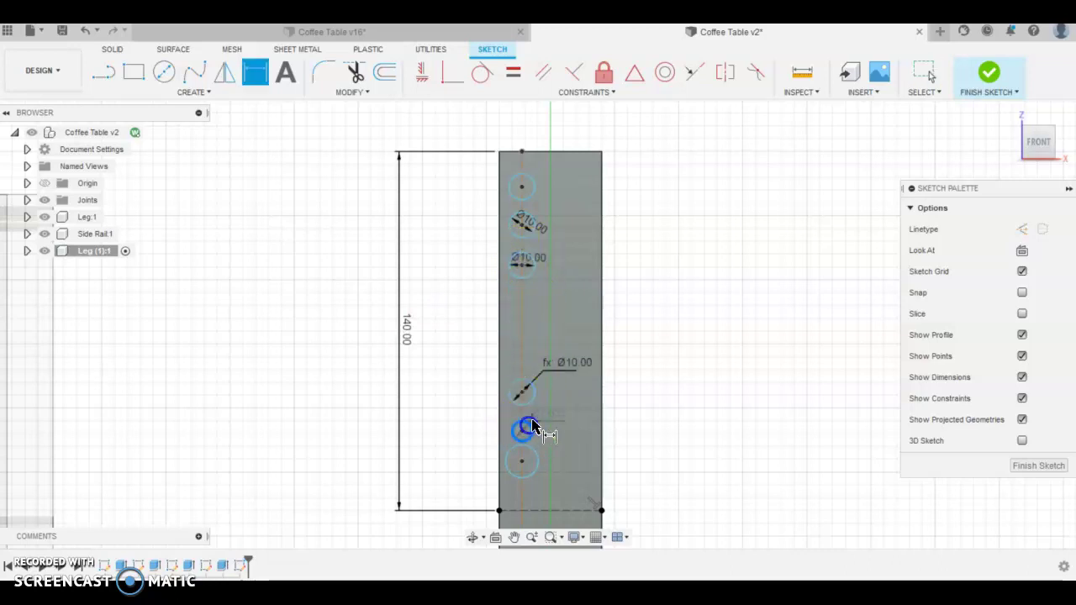
left_click(533, 427)
left_click(569, 365)
key("Return")
left_click(533, 432)
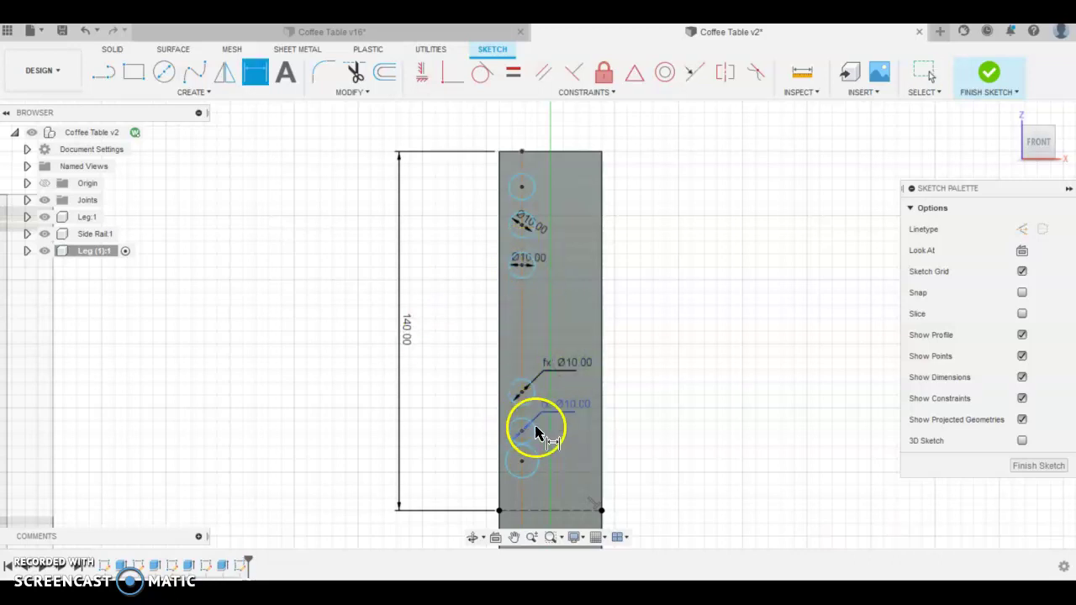
left_click(533, 451)
left_click(555, 448)
left_click(567, 406)
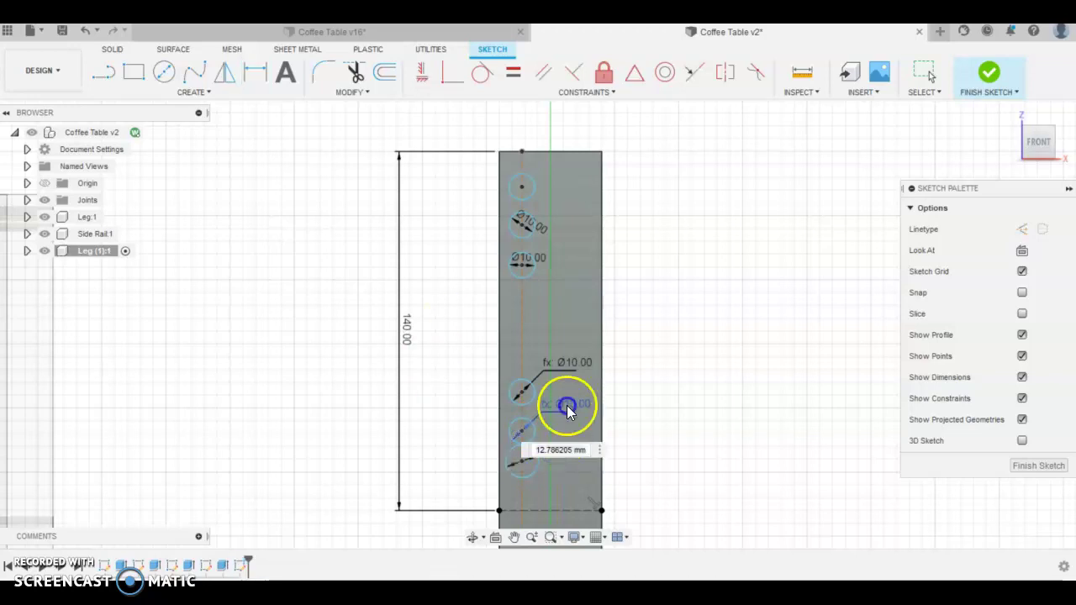
key("Return")
Link the topmost circle's diameter to the 10 mm dimension of the circle below it.
left_click(528, 199)
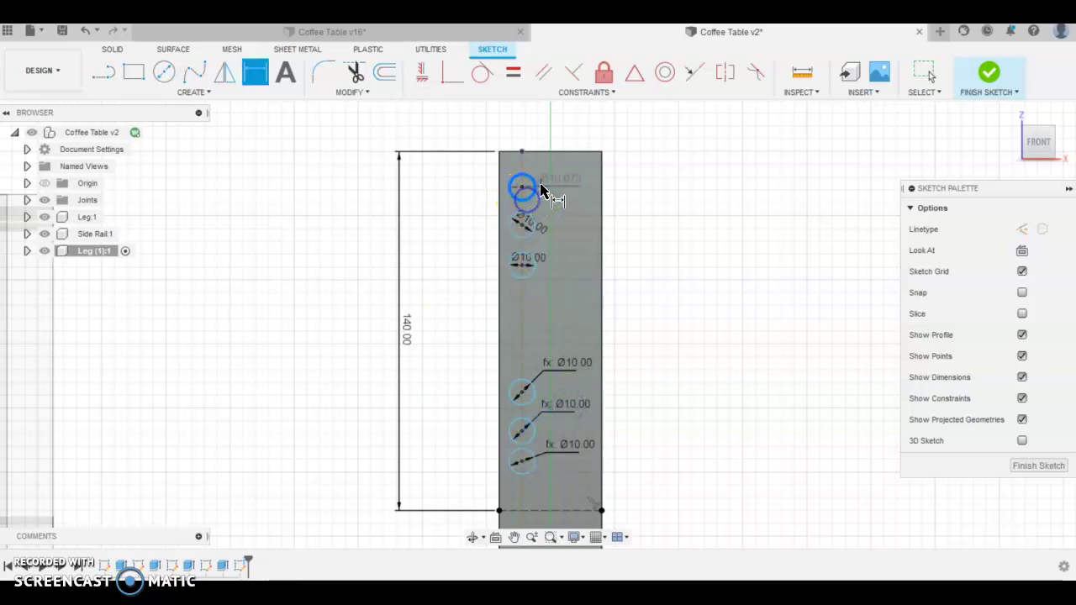
left_click(546, 174)
left_click(541, 232)
key("Return")
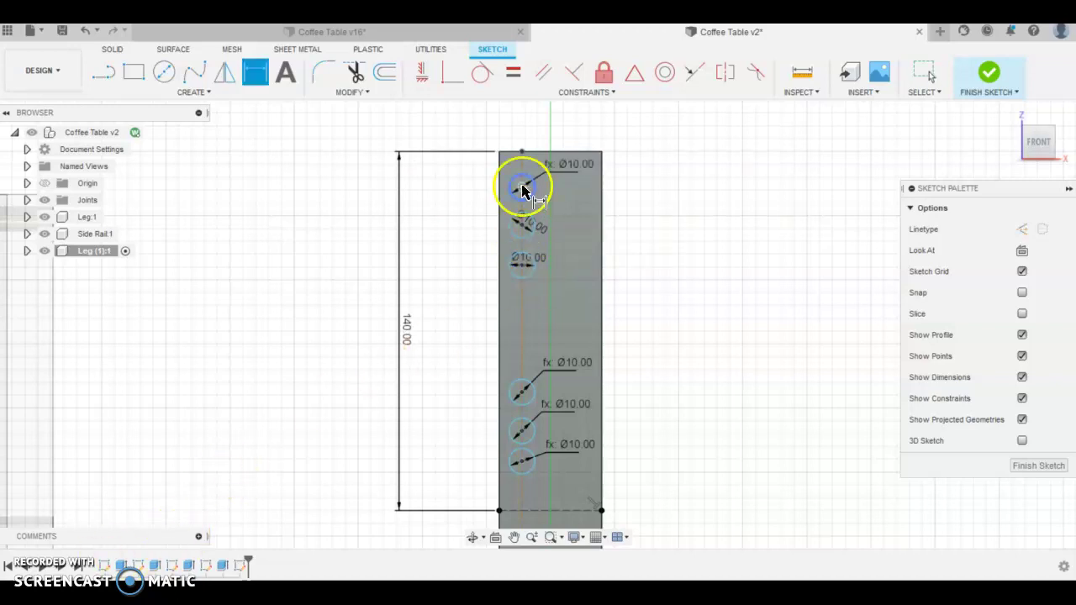
Place the topmost circle's centre 12 mm below the leg's top edge and the lowest circle's centre 12 mm above the horizontal construction line.
left_click(524, 153)
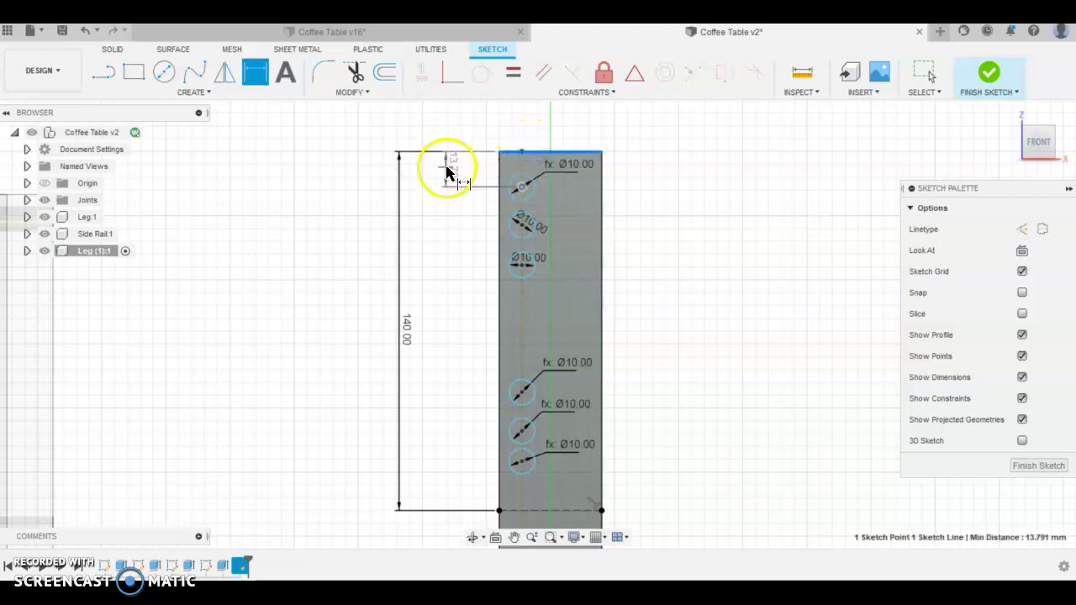
left_click(446, 167)
key("Return")
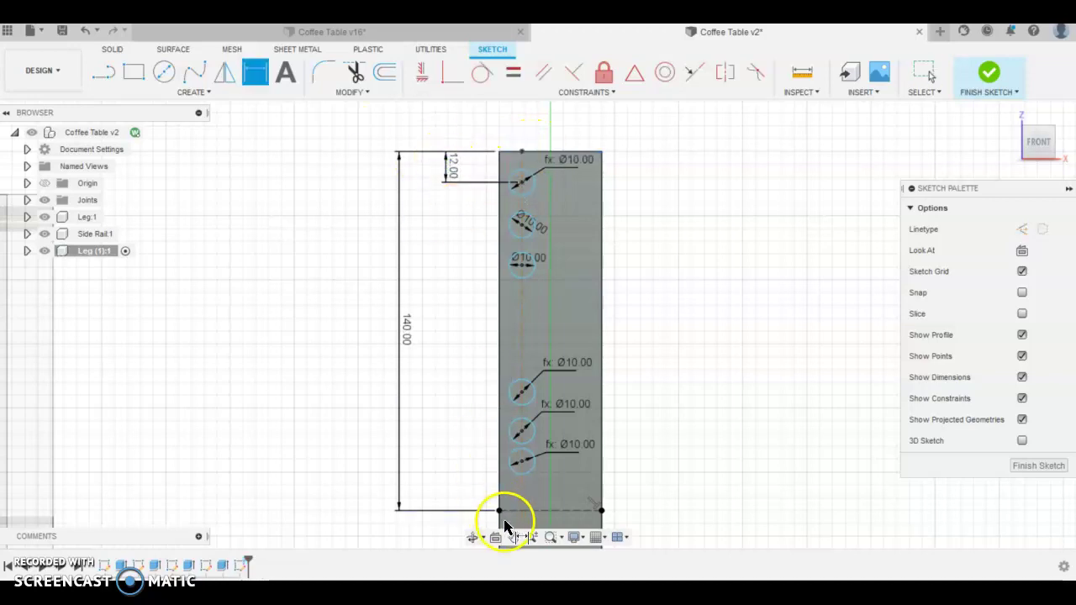
left_click(522, 461)
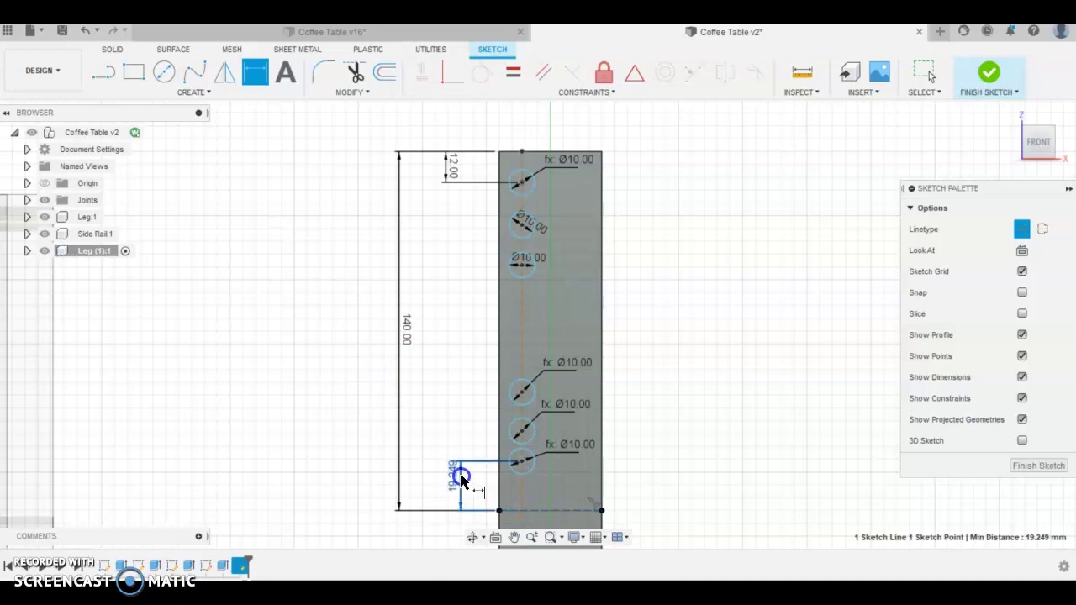
left_click(462, 476)
left_click(486, 491)
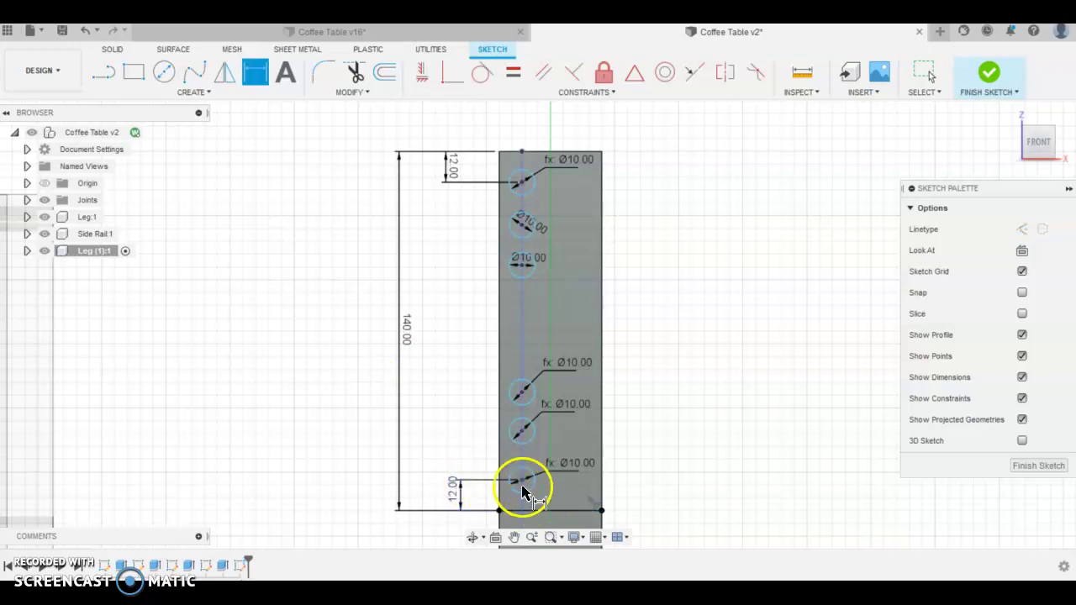
Space the centres of the three lower circles 22 mm apart, linking the second spacing to the first.
left_click(522, 432)
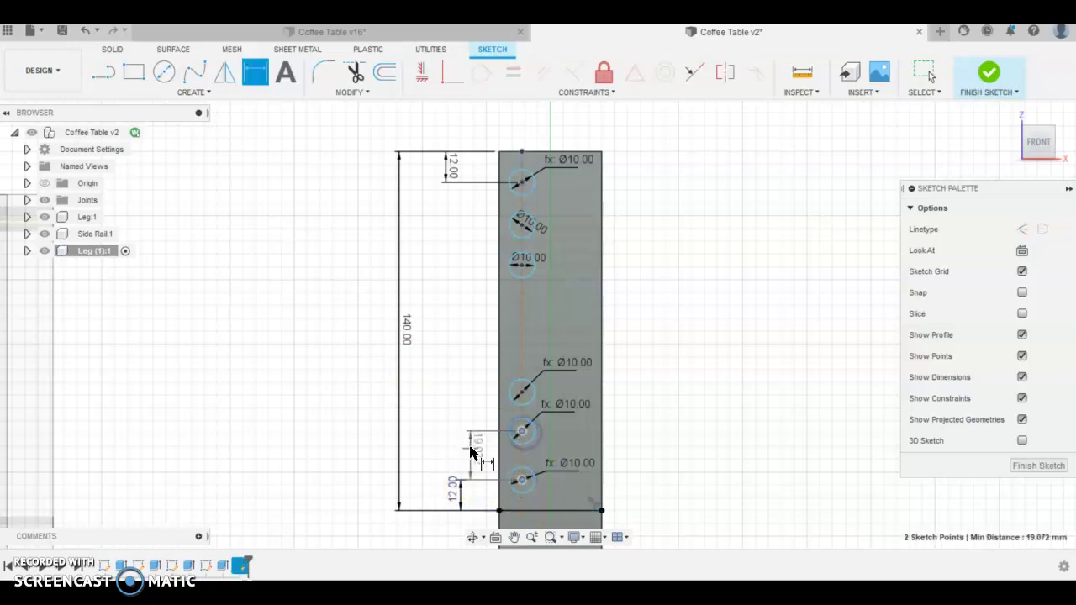
left_click(471, 448)
type("22")
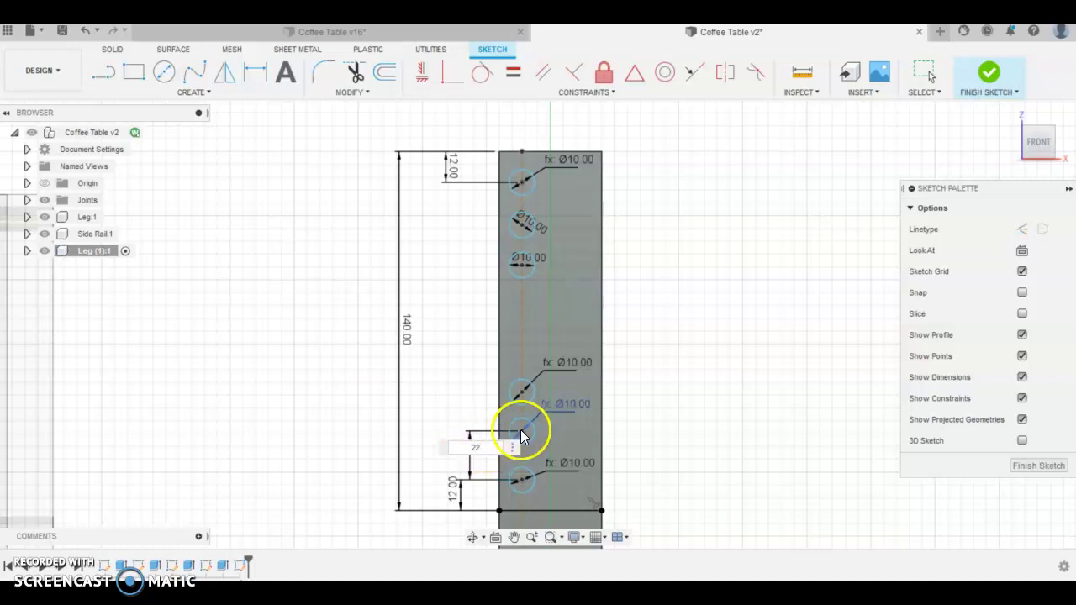
left_click(520, 430)
left_click(519, 426)
left_click(522, 394)
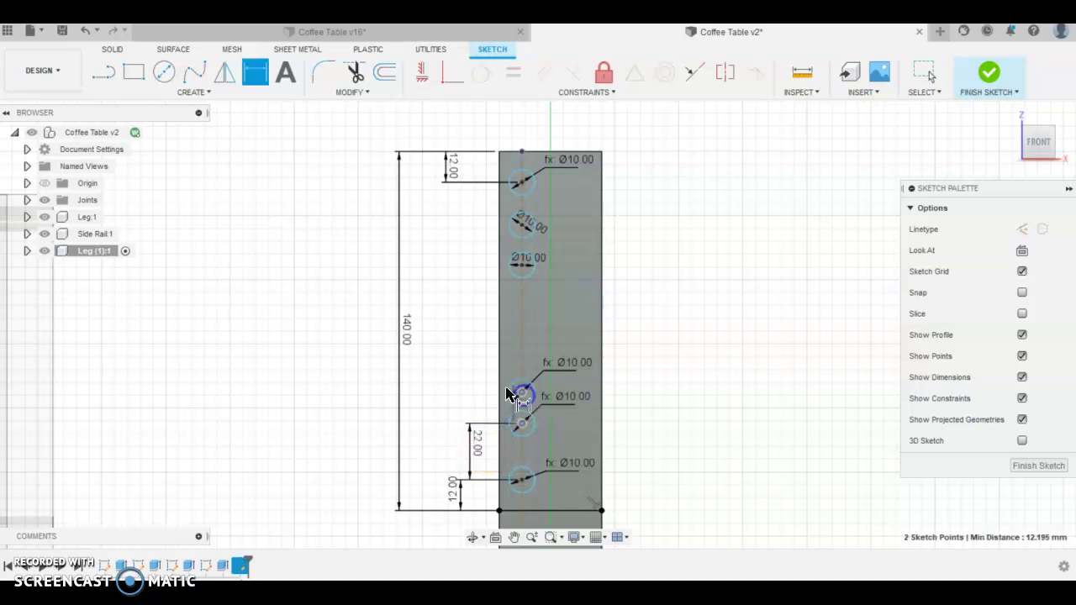
left_click(474, 386)
left_click(478, 438)
key("Return")
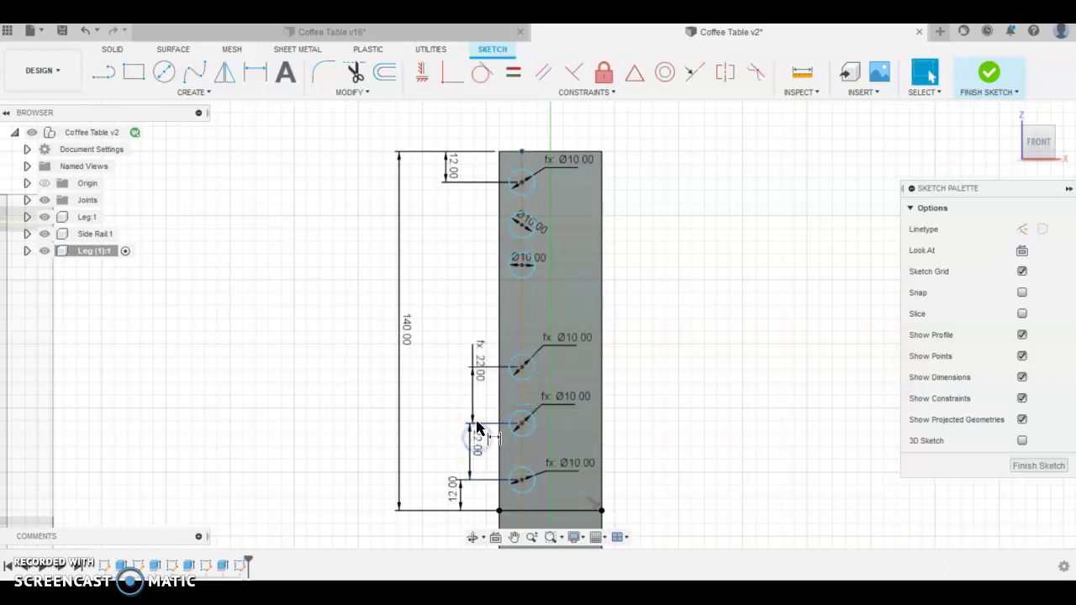
Space the centres of the three upper circles 22 mm apart by linking both distances to existing 22 mm dimensions.
left_click(522, 267)
left_click(521, 223)
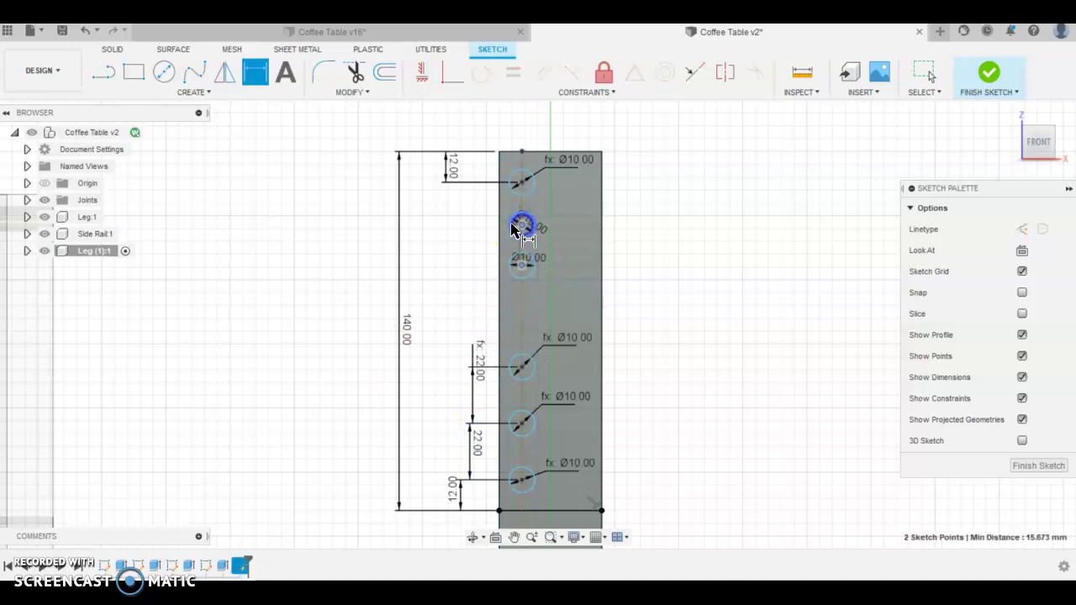
left_click(458, 233)
type("d81")
key("Return")
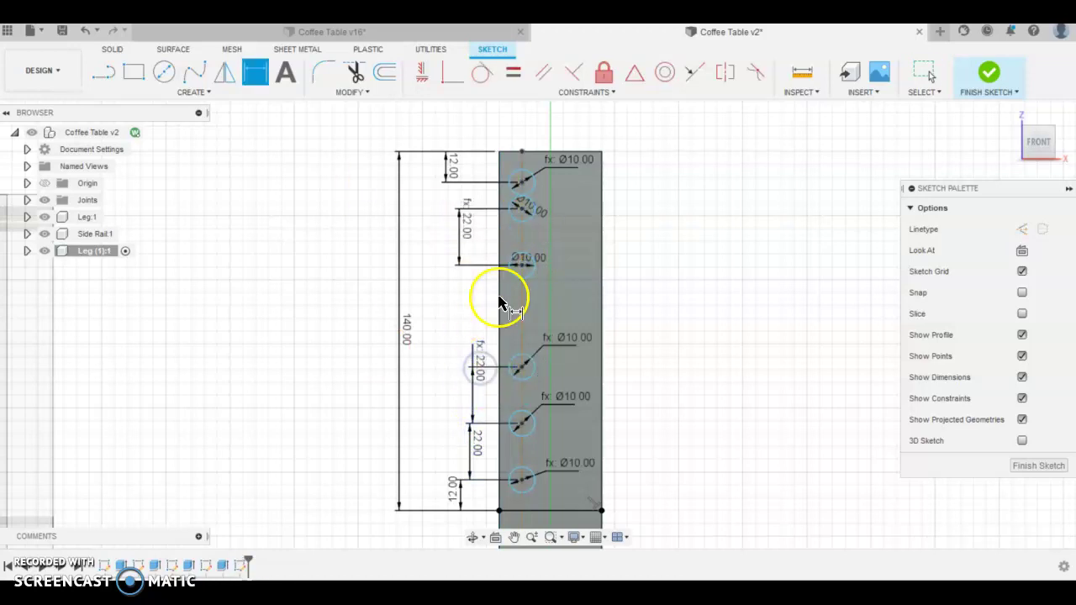
left_click(517, 208)
left_click(523, 210)
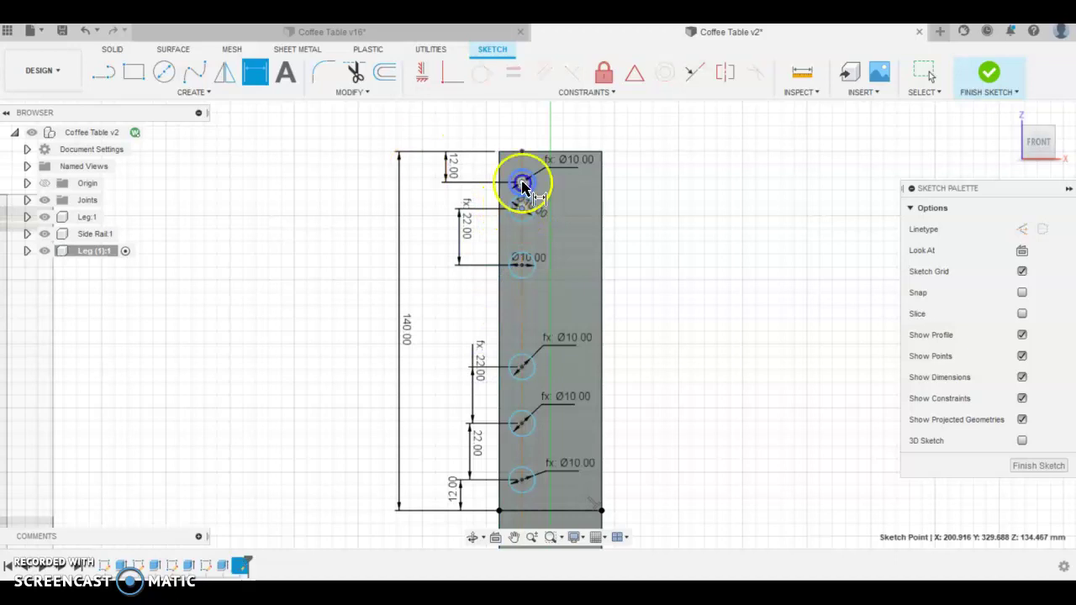
left_click(458, 191)
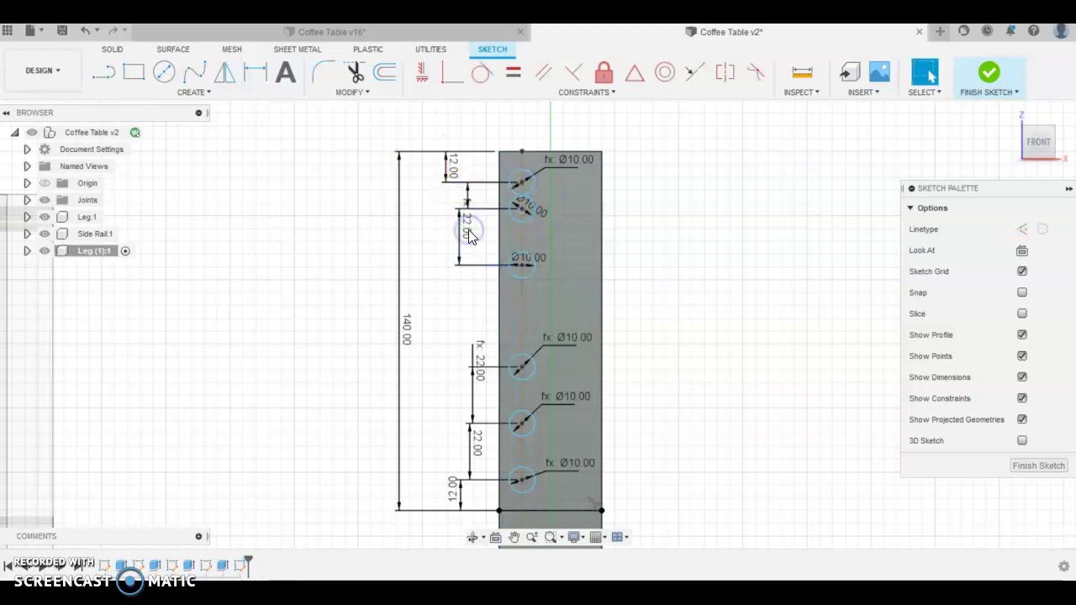
Set the vertical construction line through the circles 12.5 mm from the leg's side edge and finish the sketch.
left_click(520, 152)
left_click(499, 153)
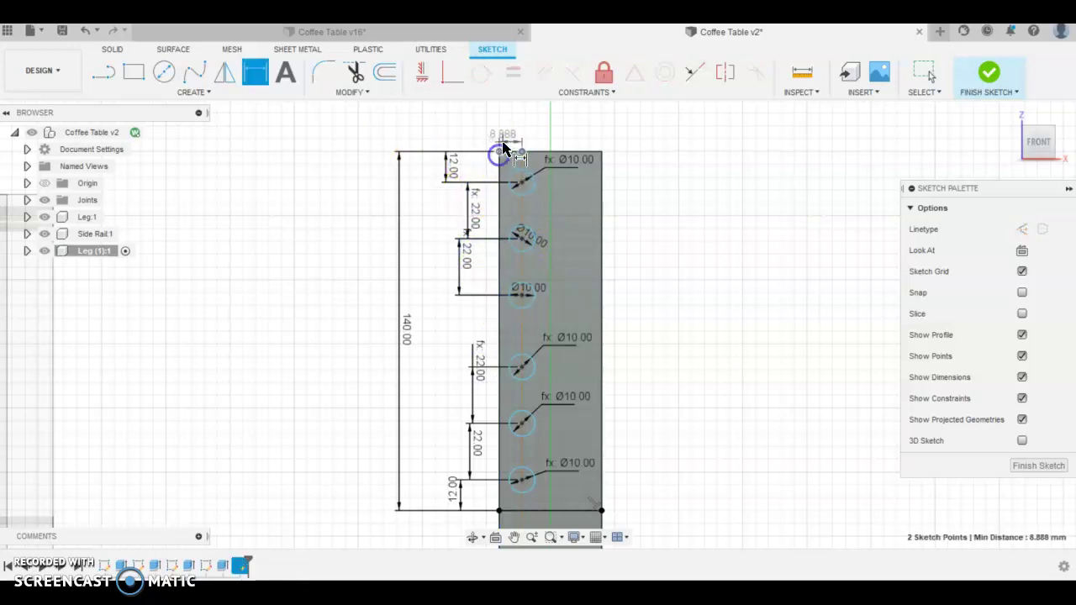
left_click(509, 135)
type("12.5")
key("Return")
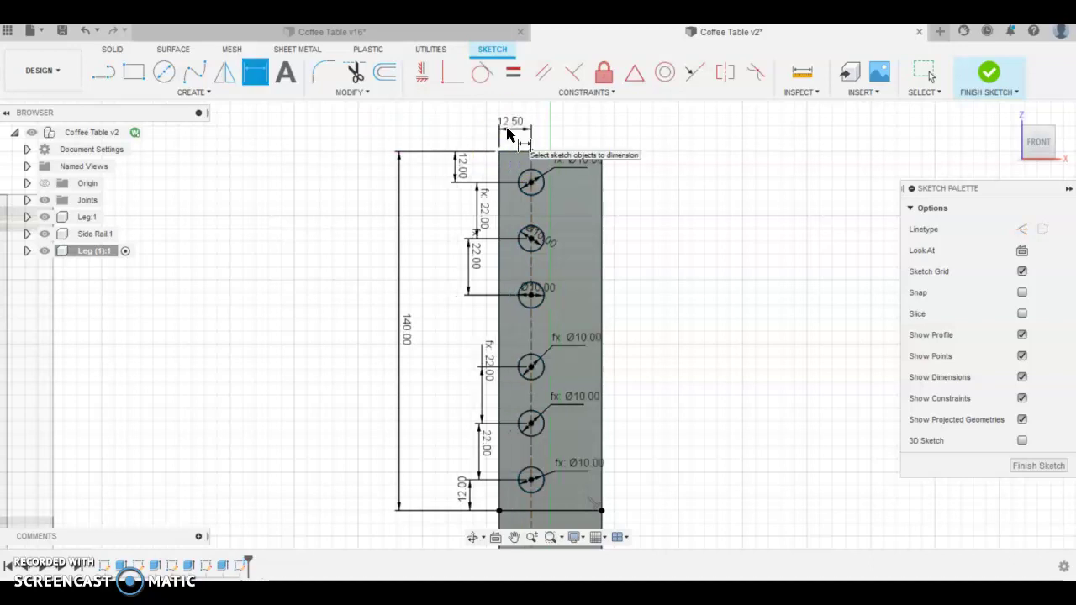
left_click(389, 109)
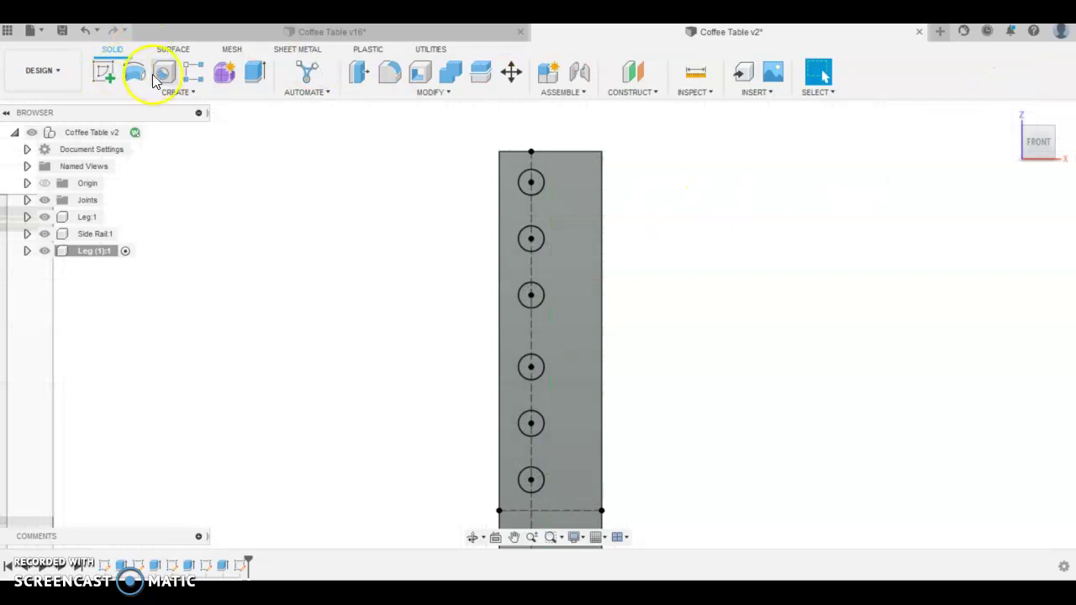
left_click(254, 73)
middle_click_drag(345, 353, 456, 392, "shift")
scroll(425, 329, "down", 3)
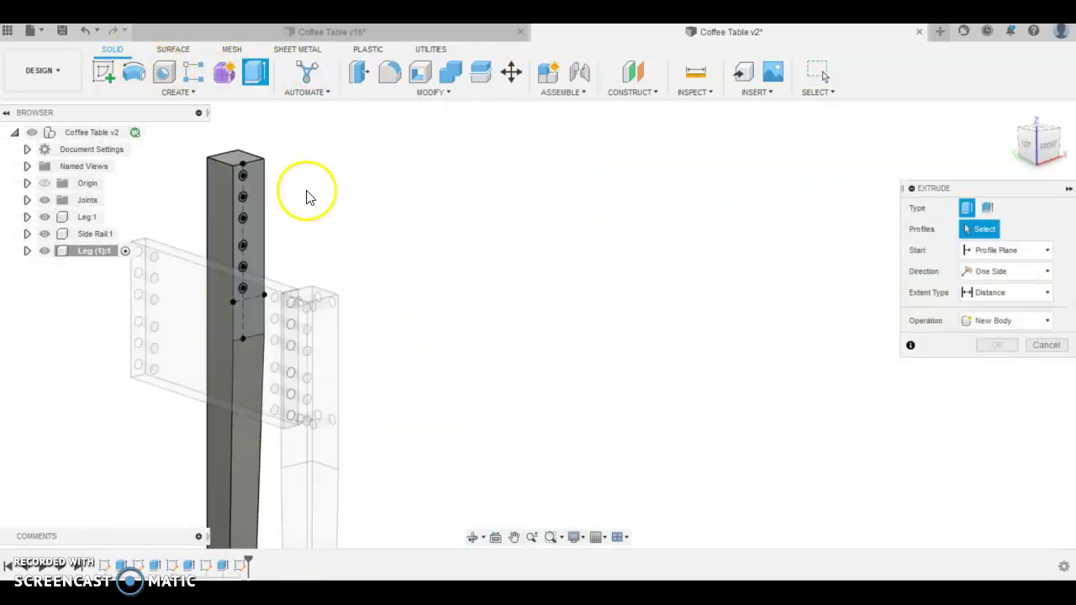
scroll(231, 169, "up", 6)
left_click(242, 197)
left_click(243, 262)
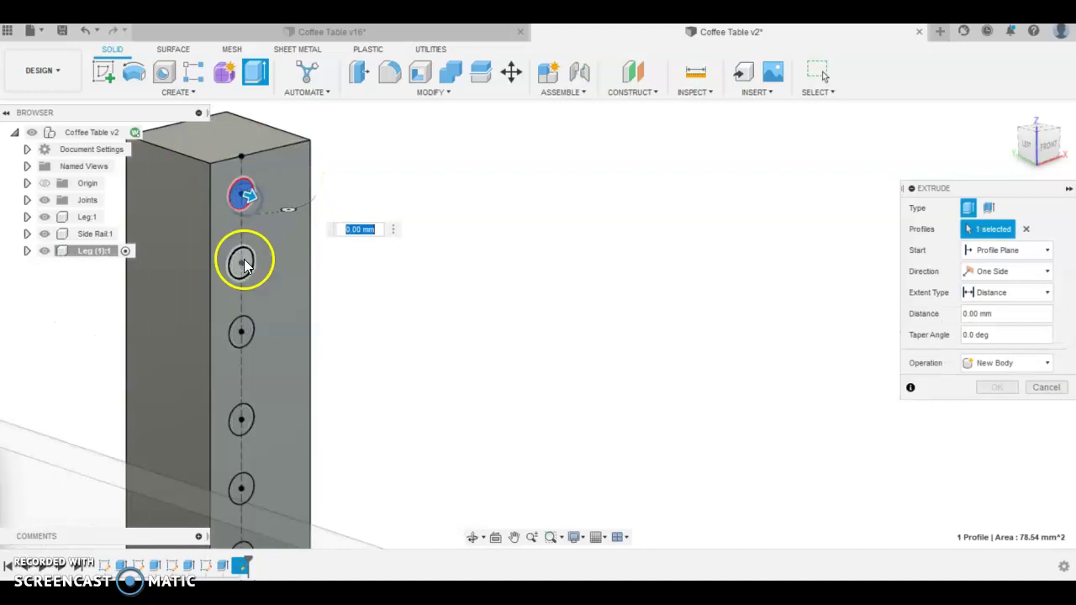
left_click(245, 329)
left_click(241, 419)
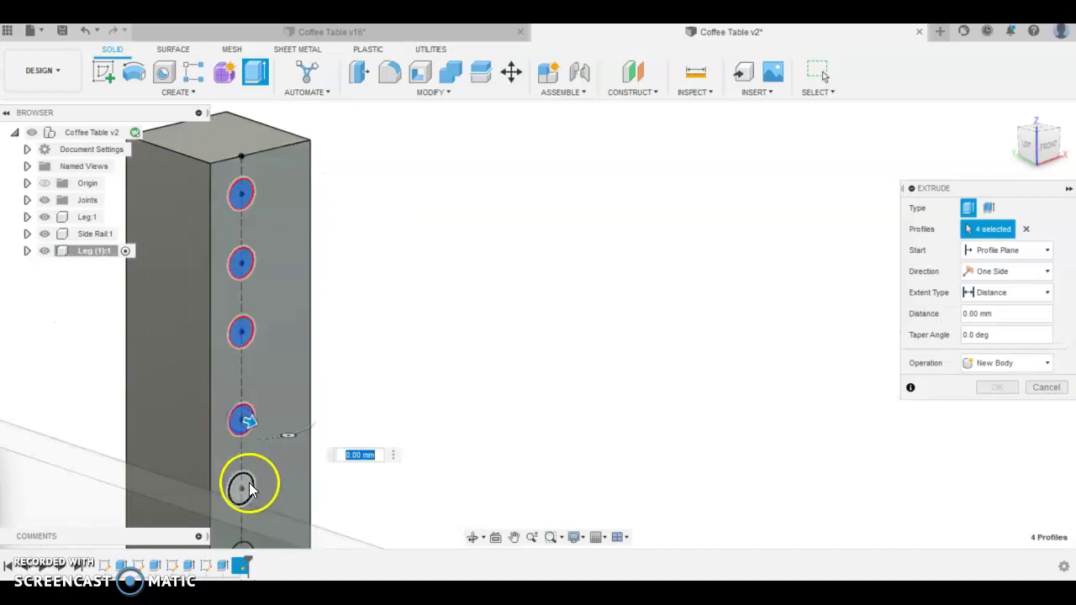
left_click(243, 489)
scroll(365, 392, "down", 3)
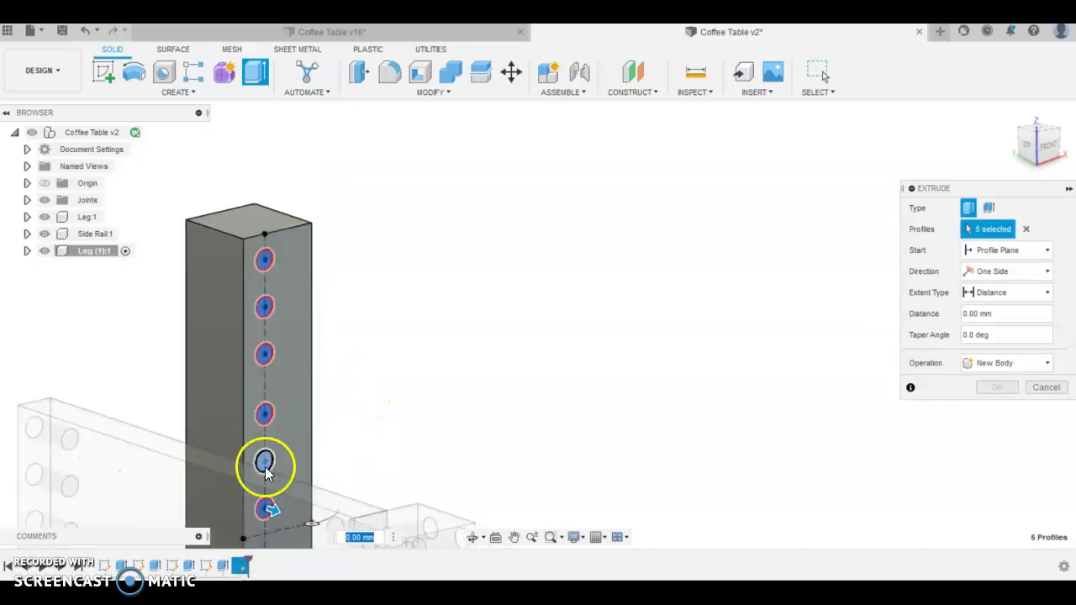
left_click(267, 511)
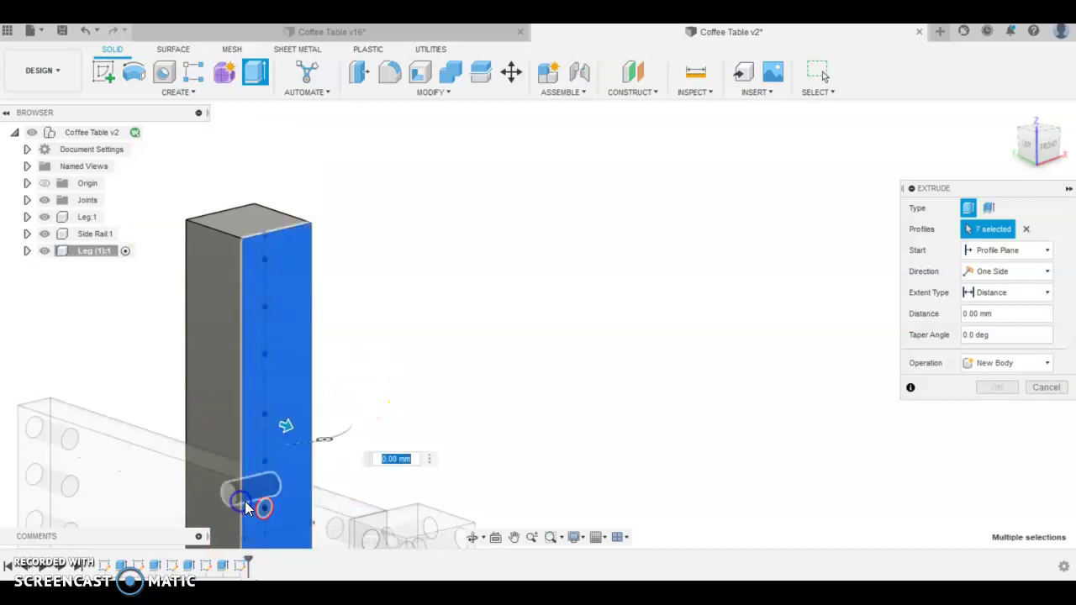
left_click(312, 443)
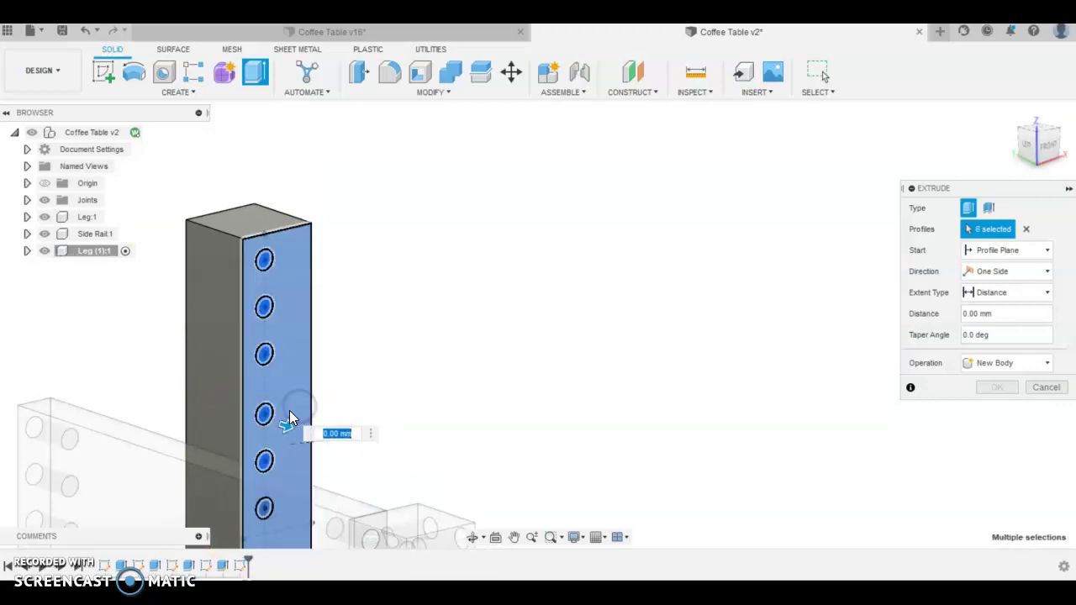
key("Escape")
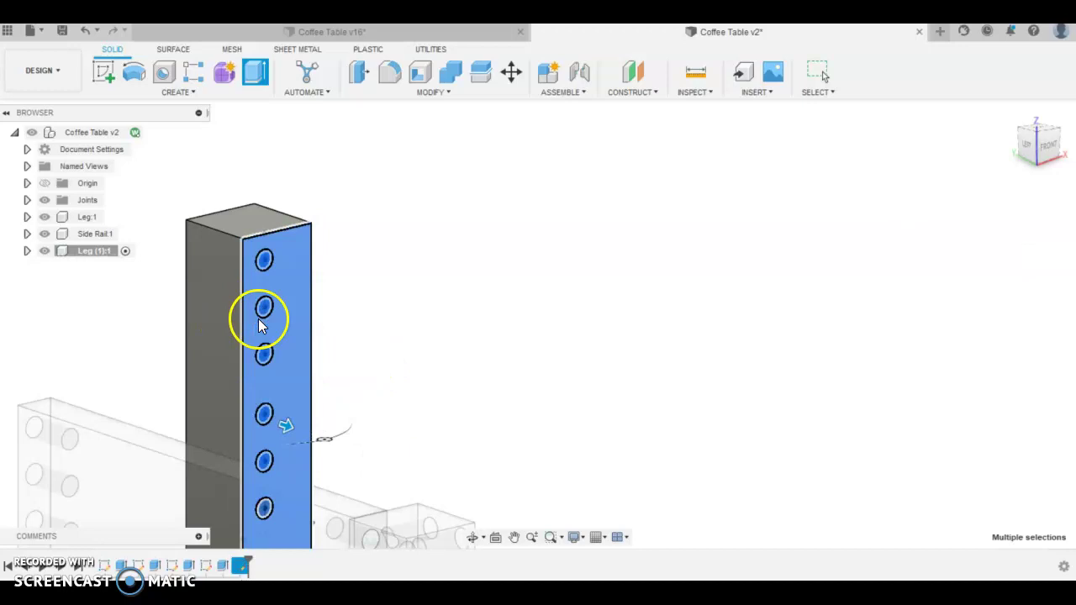
Extrude all six circle profiles into the copied leg as a cut to make the dowel holes.
left_click(258, 73)
scroll(277, 283, "up", 4)
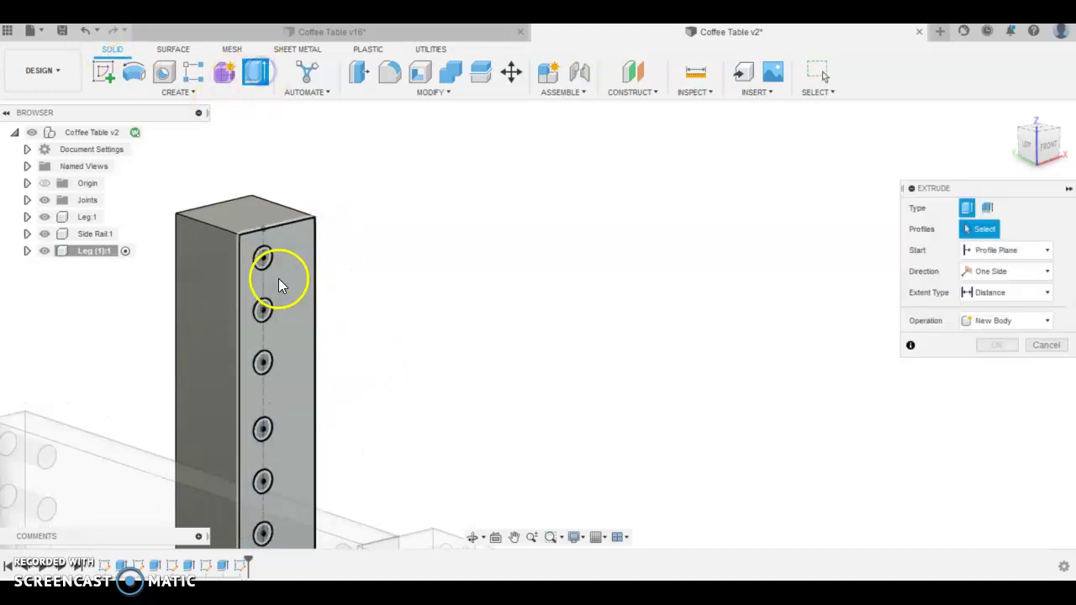
left_click(260, 250)
left_click(260, 323)
left_click(258, 393)
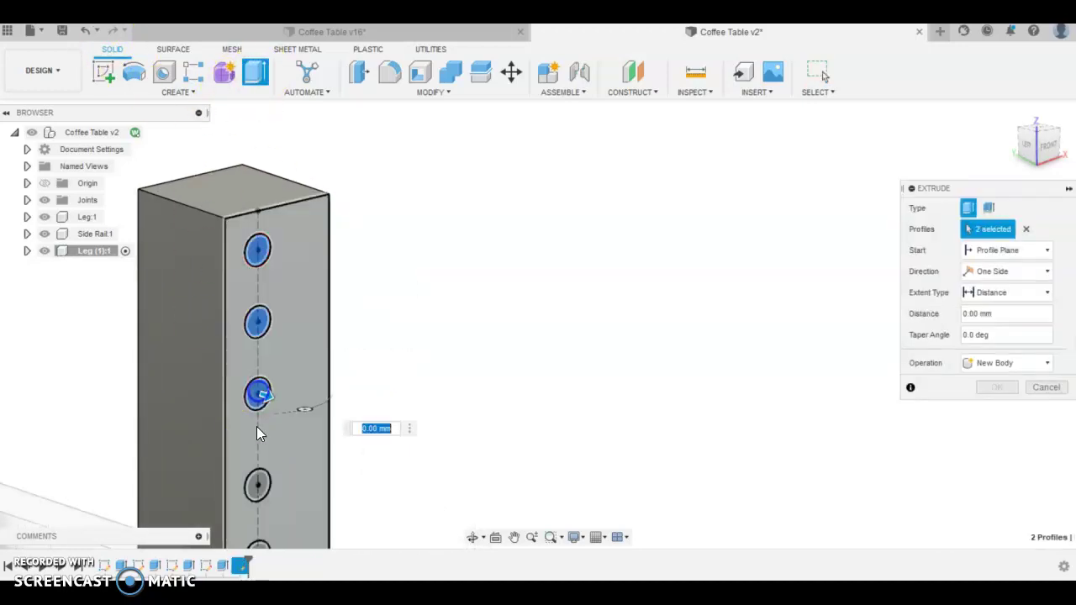
left_click(259, 482)
scroll(353, 378, "down", 3)
left_click(297, 477)
scroll(296, 501, "up", 3)
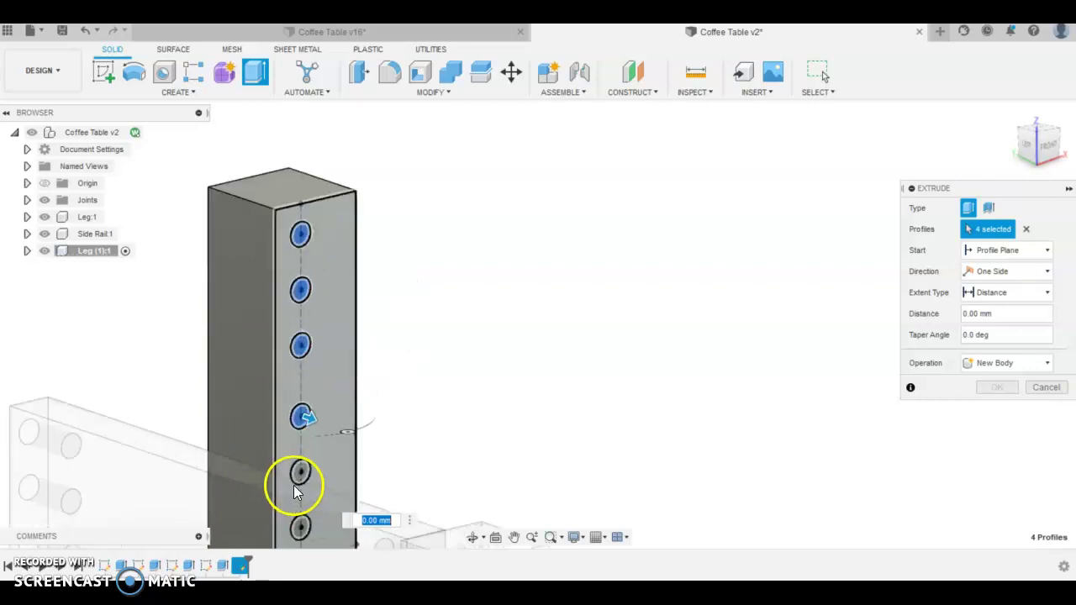
left_click(301, 527)
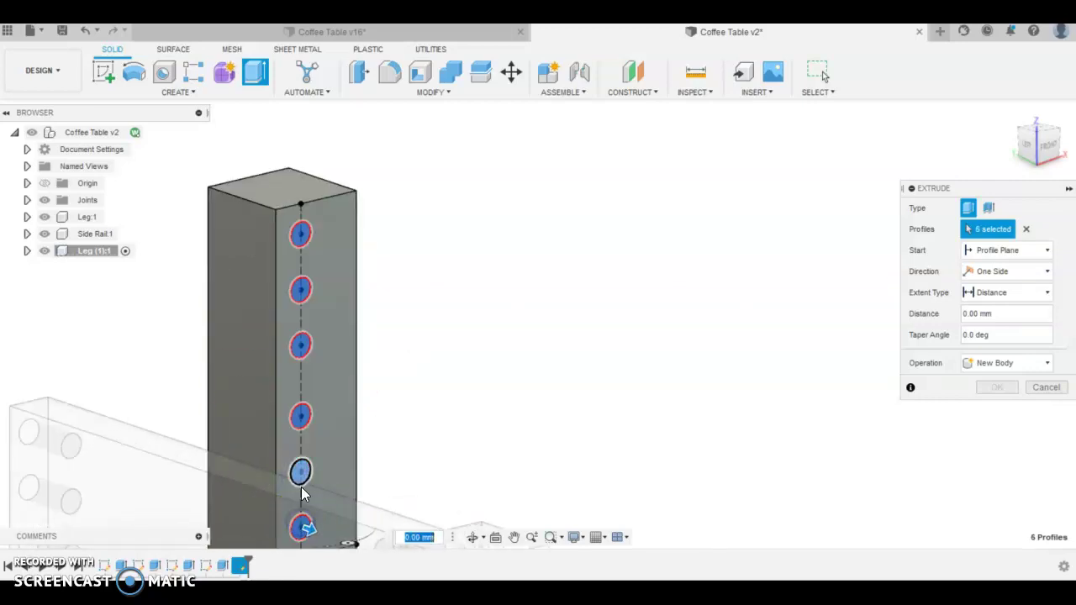
left_click_drag(309, 531, 260, 519)
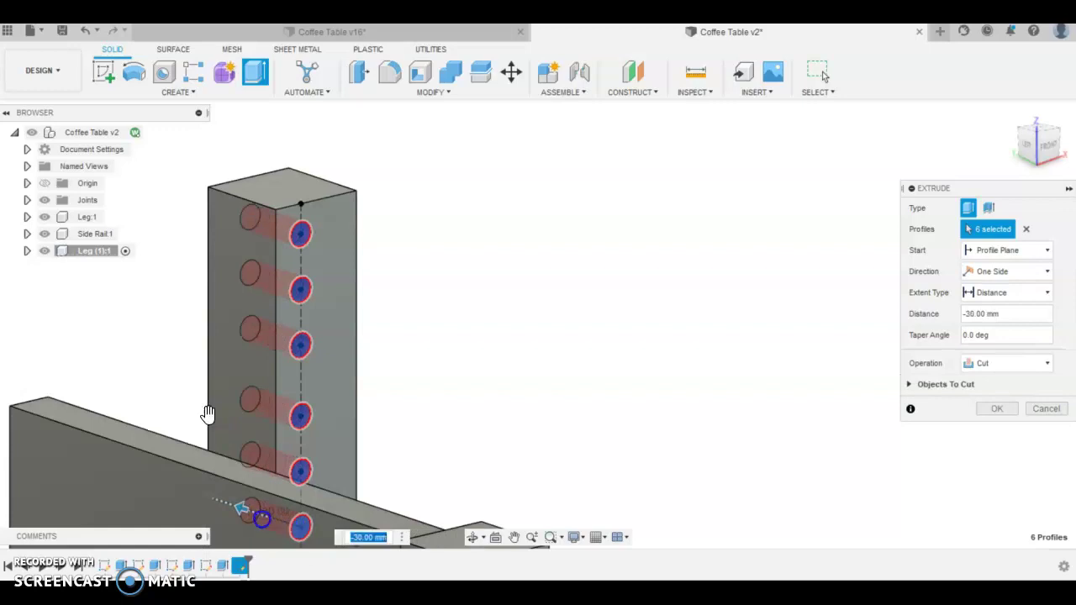
left_click(542, 411)
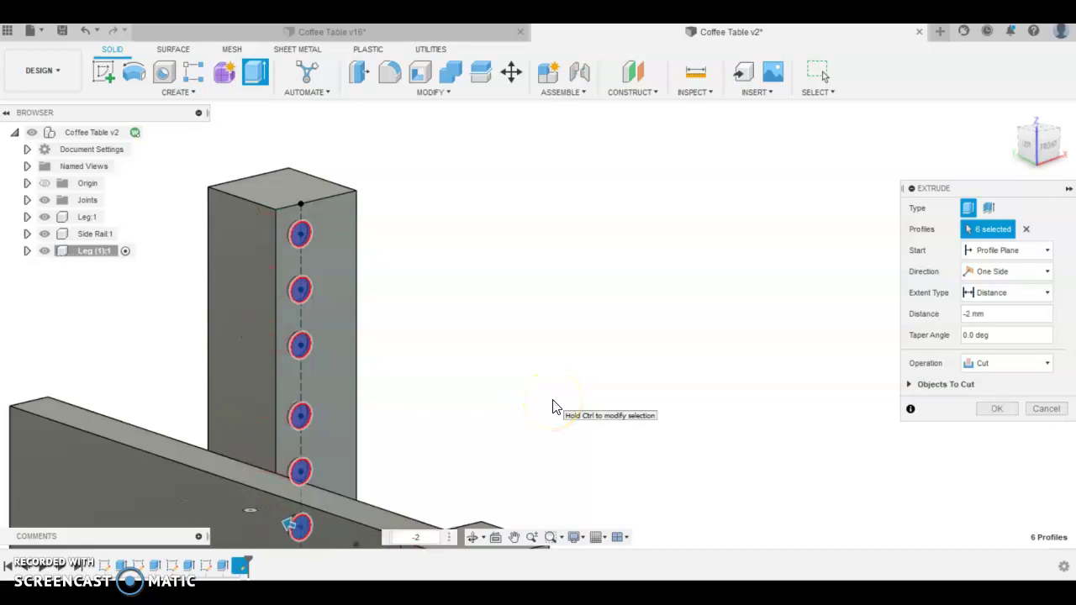
key("Return")
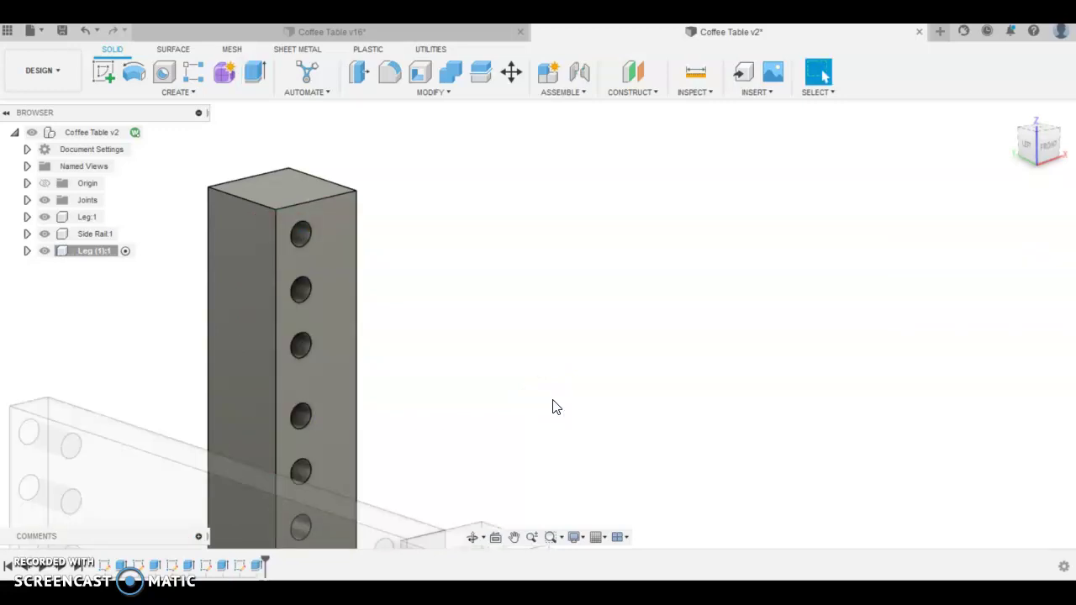
Move the copied leg close to the free end of the side rail.
scroll(532, 384, "down", 4)
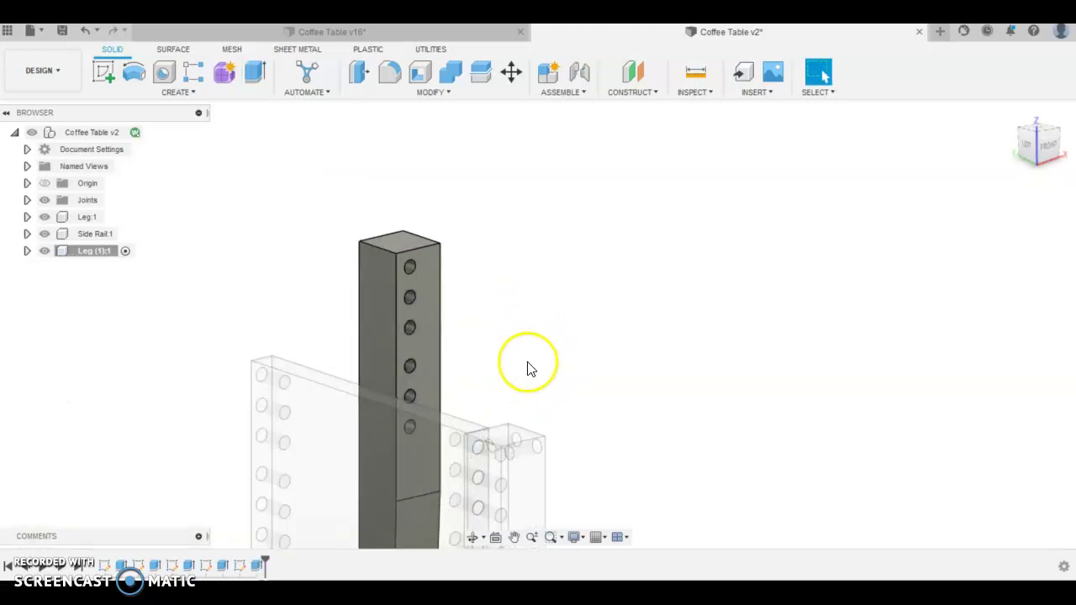
middle_click_drag(465, 271, 591, 481, "shift")
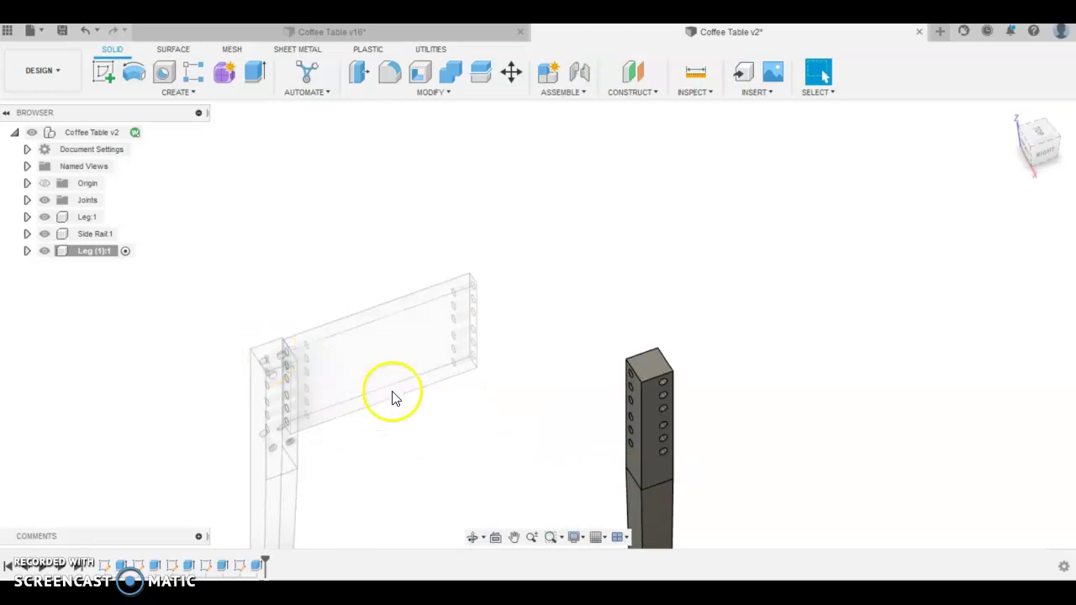
left_click_drag(641, 439, 502, 345)
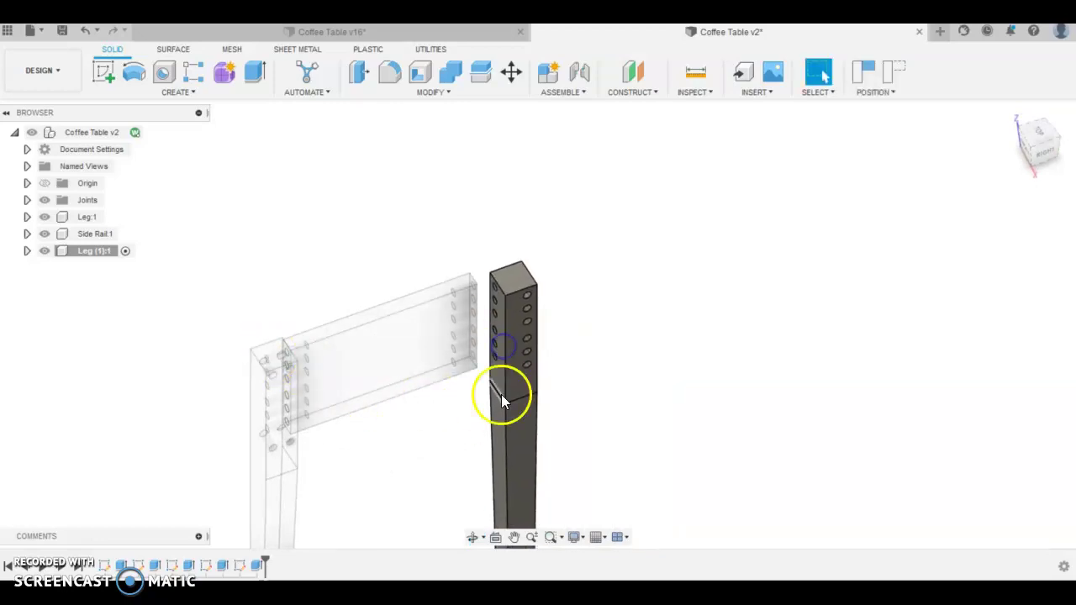
left_click_drag(529, 295, 574, 279)
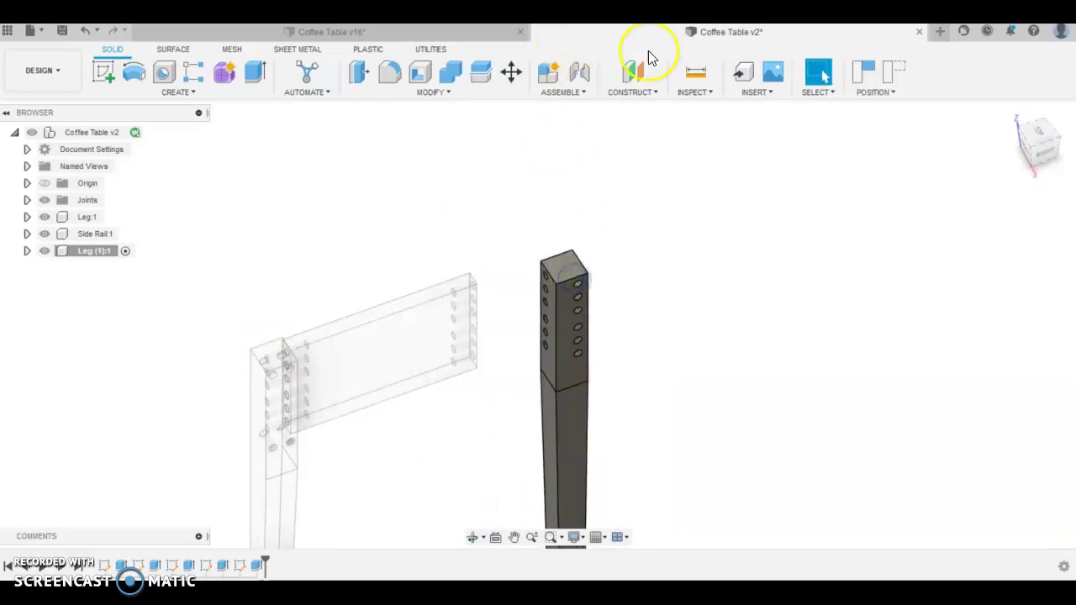
Joint the copied leg's topmost dowel hole to the topmost hole in the side rail's free end, keeping the flipped alignment.
left_click(578, 72)
scroll(547, 278, "up", 10)
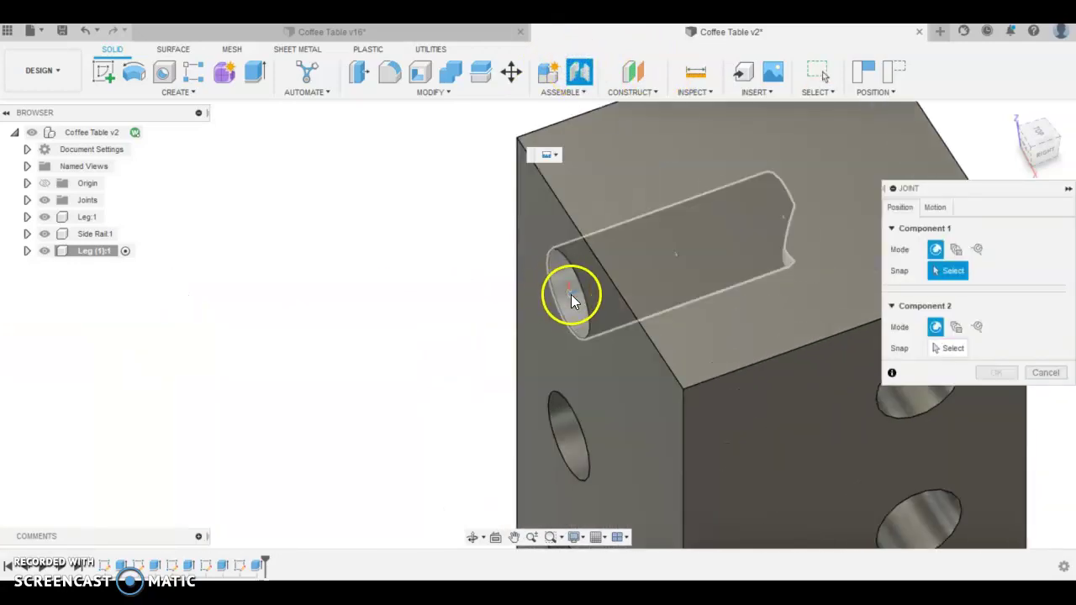
left_click(572, 300)
scroll(550, 319, "down", 6)
middle_click_drag(513, 290, 379, 278, "shift")
scroll(434, 276, "down", 4)
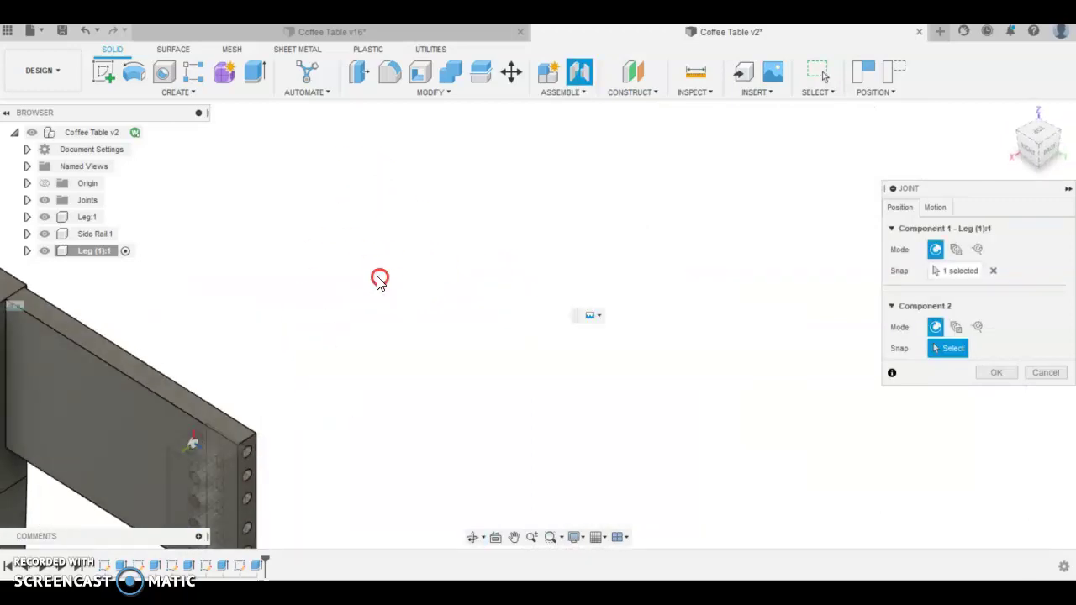
scroll(244, 475, "up", 10)
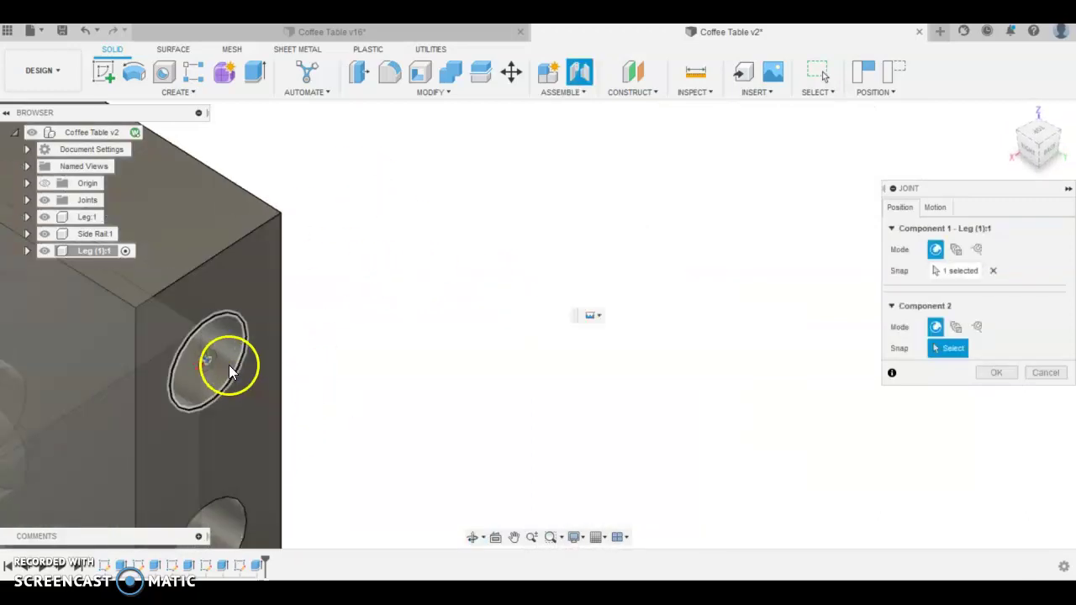
left_click(216, 355)
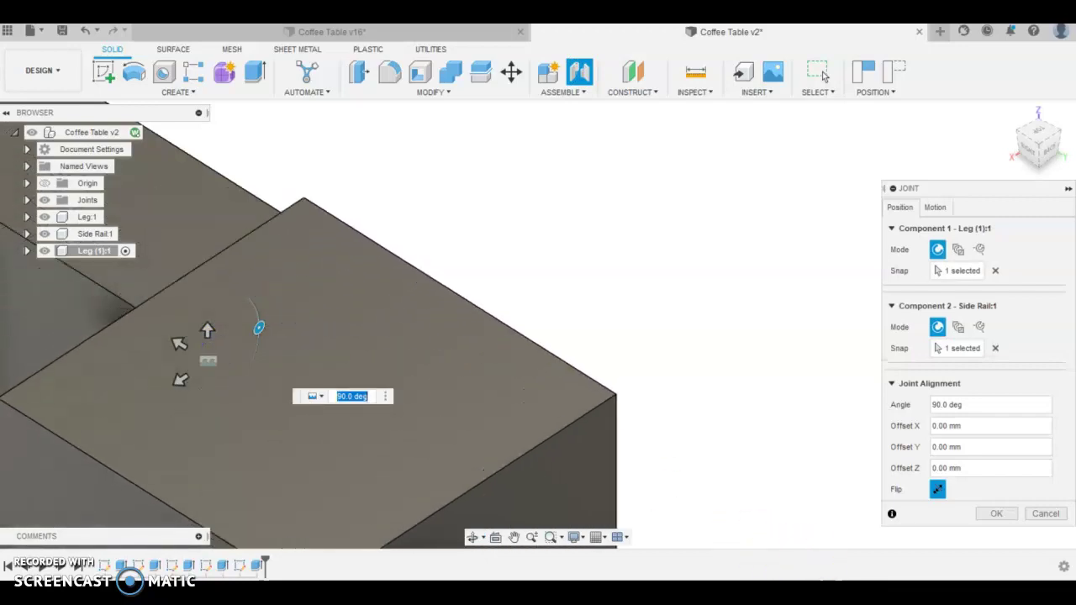
left_click(995, 517)
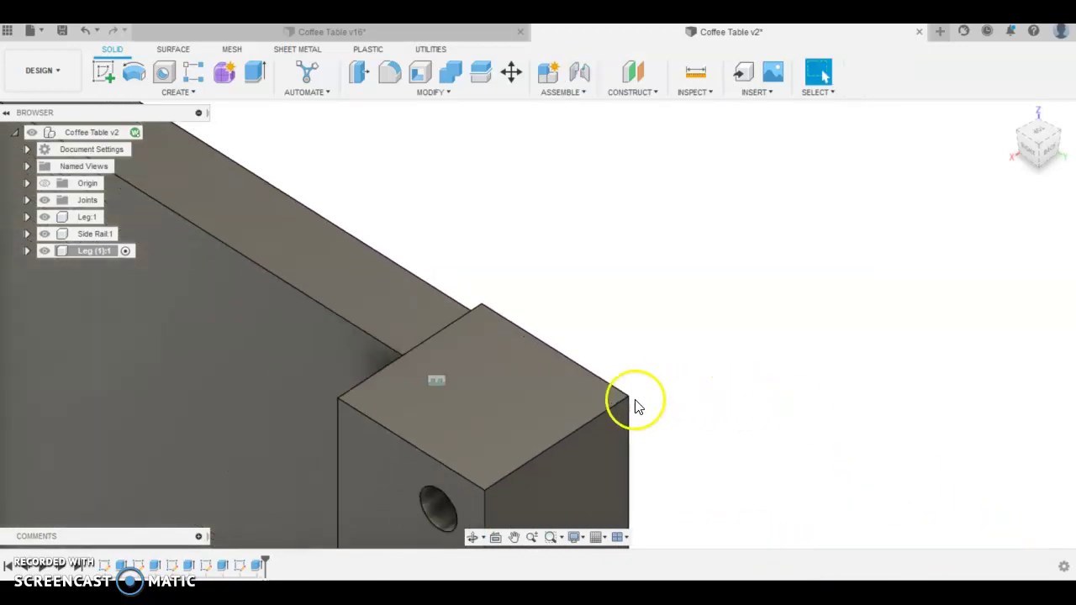
Examine the new leg-to-rail joint up close and check the alignment of both legs and the side rail from several angles.
scroll(530, 343, "up", 5)
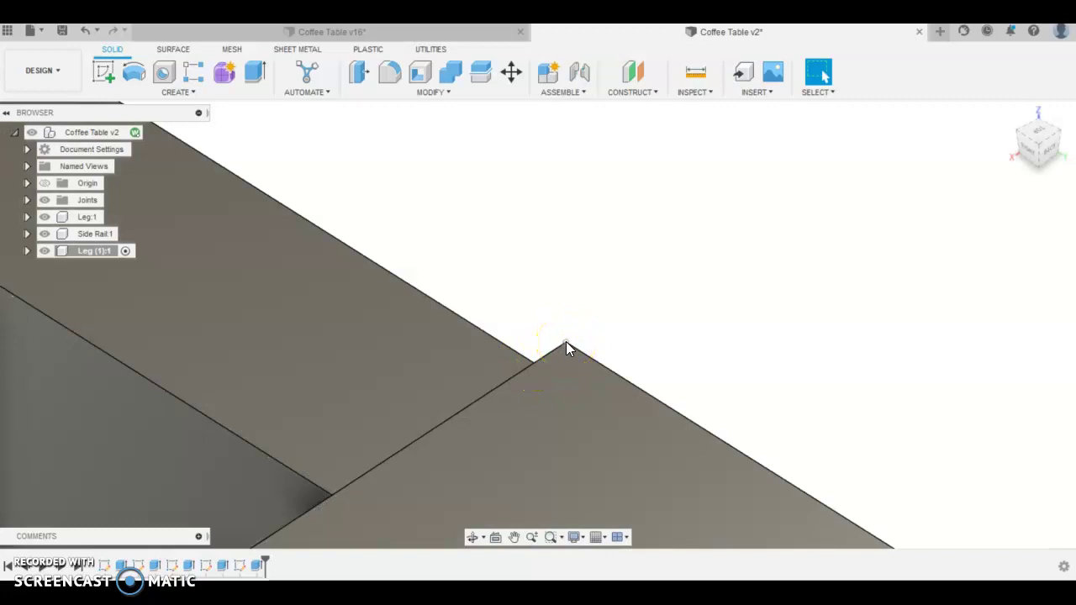
scroll(580, 348, "down", 5)
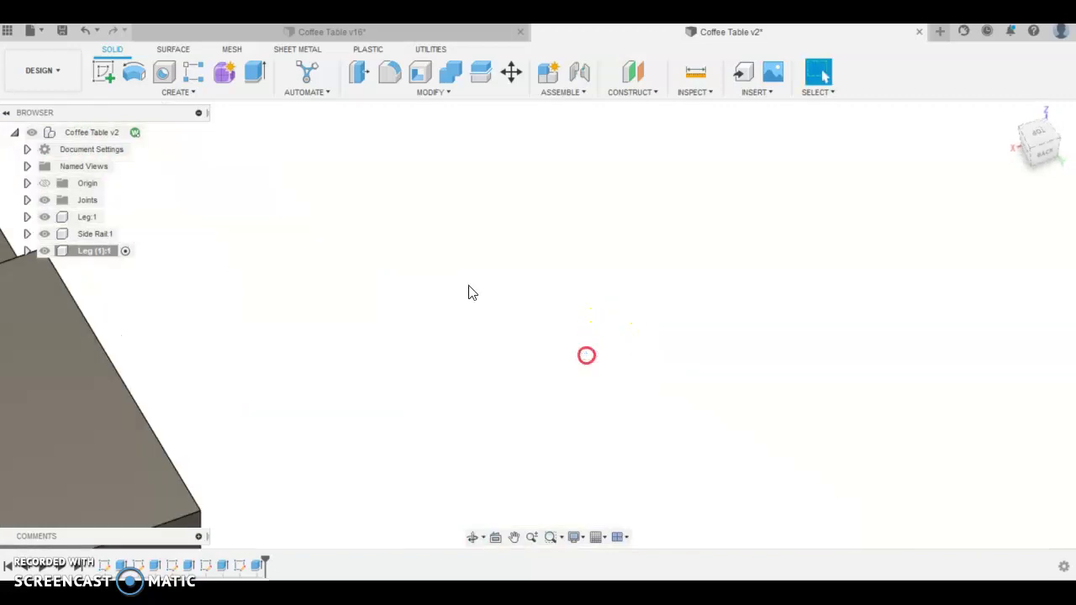
scroll(586, 367, "down", 8)
middle_click_drag(422, 265, 560, 365, "shift")
scroll(560, 364, "down", 4)
scroll(804, 391, "down", 4)
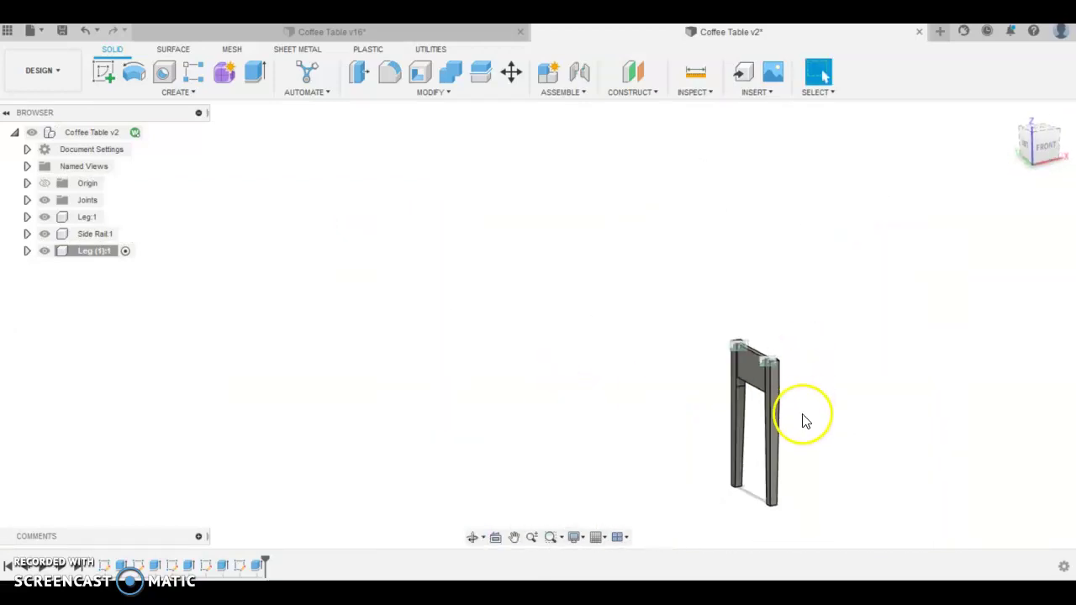
scroll(784, 490, "up", 3)
middle_click_drag(786, 496, 759, 411, "shift")
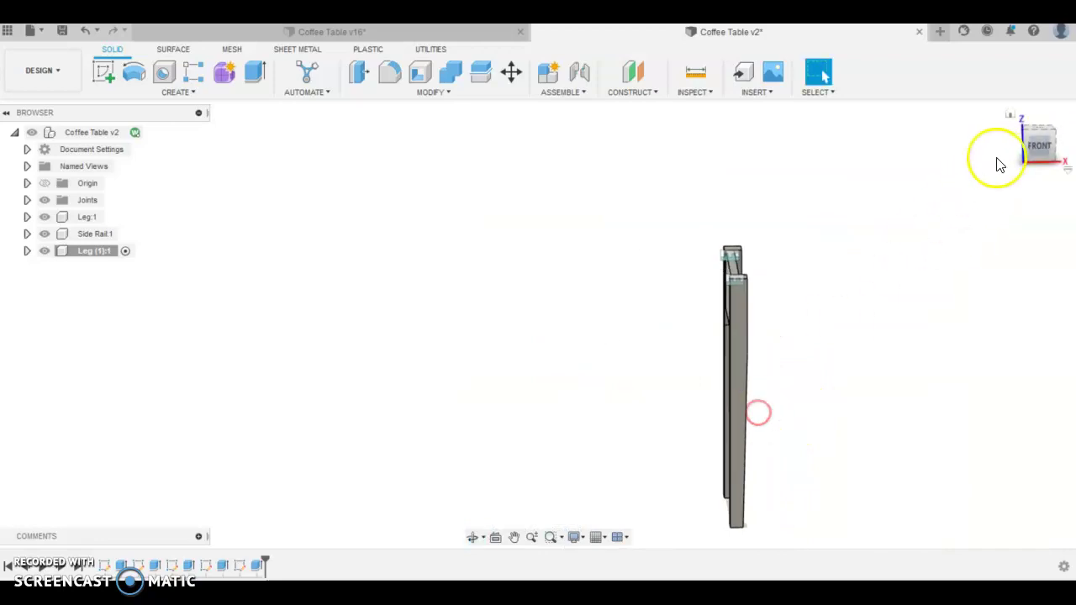
middle_click_drag(734, 230, 878, 302, "shift")
key("Escape")
scroll(673, 299, "up", 4)
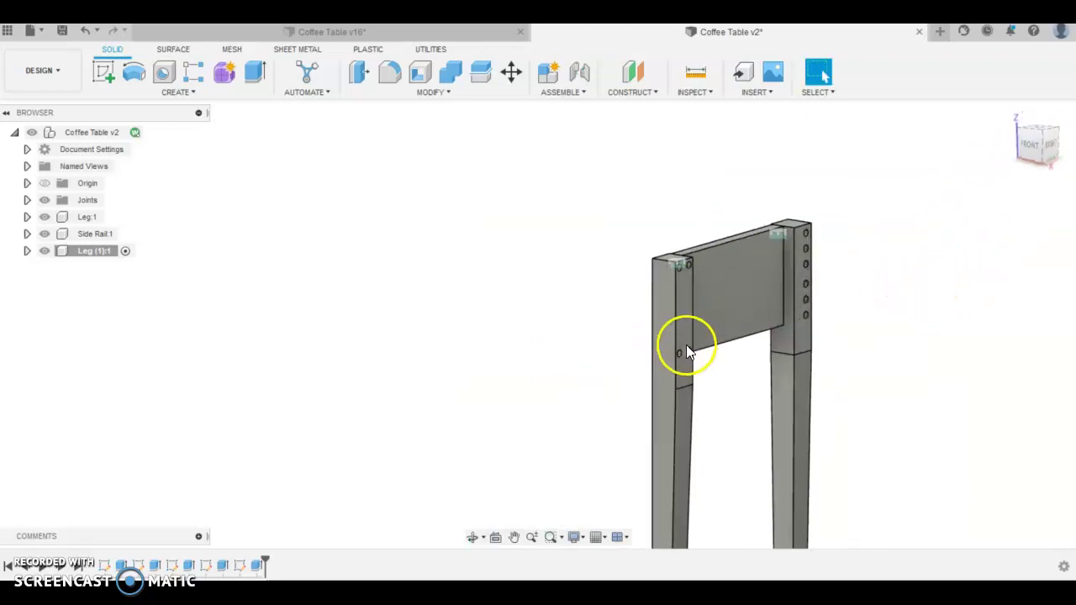
Switch to the Coffee Table v16 design and inspect the finished table from above and underneath.
left_click(385, 29)
scroll(552, 279, "up", 5)
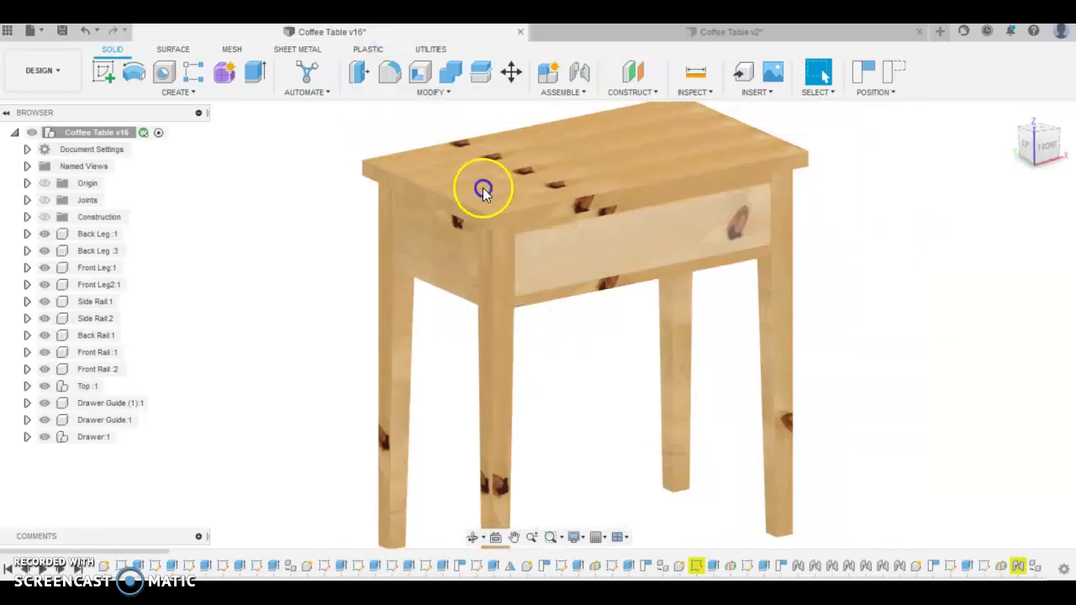
middle_click_drag(619, 307, 616, 363, "shift")
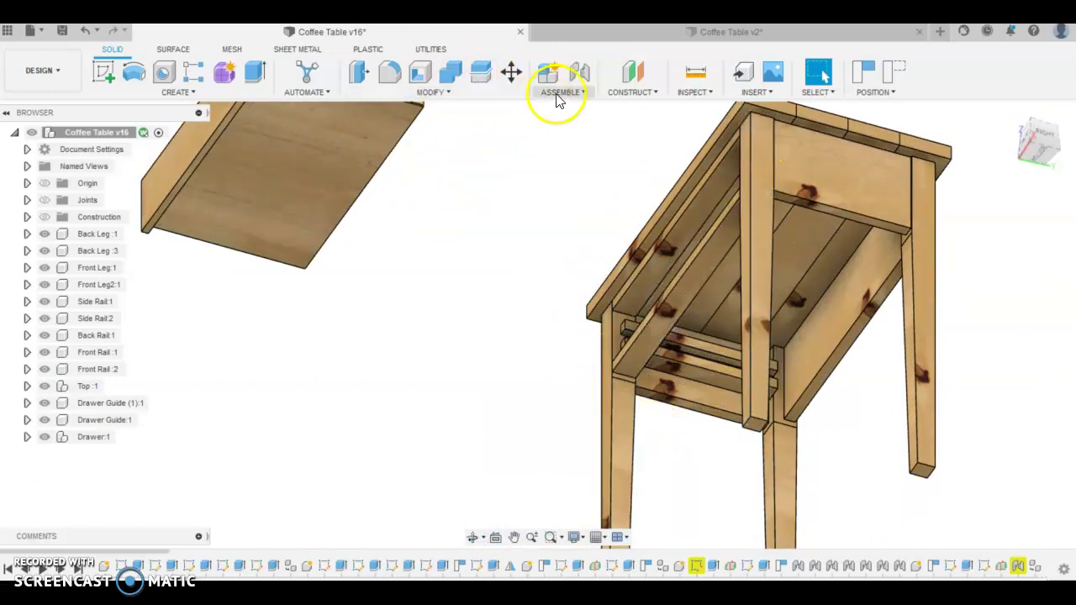
Return to the Coffee Table v2 design and save it with the version description "User Saved".
left_click(641, 33)
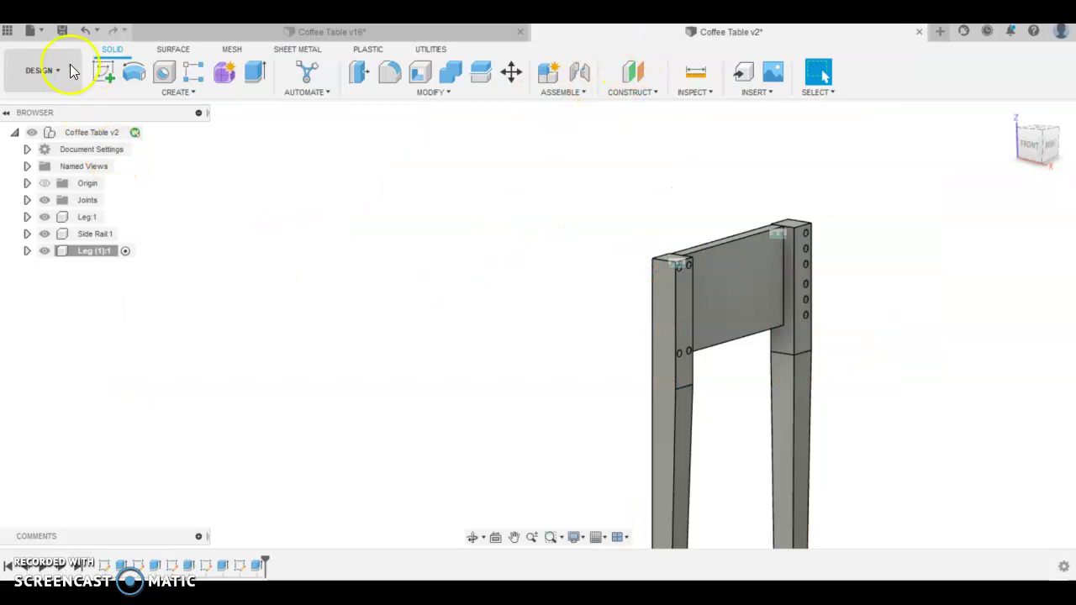
left_click(51, 32)
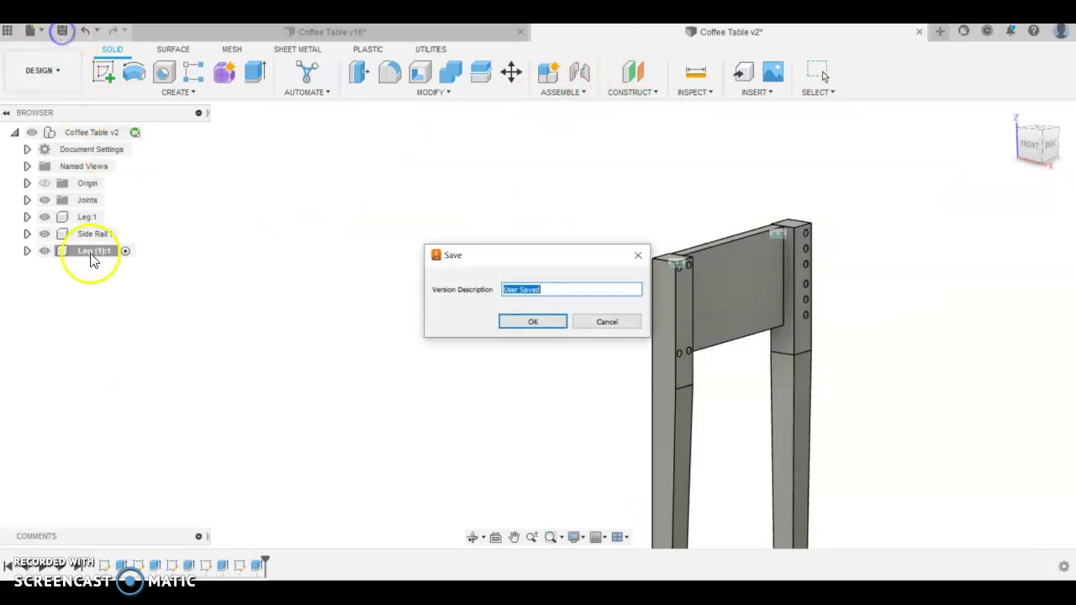
left_click(532, 322)
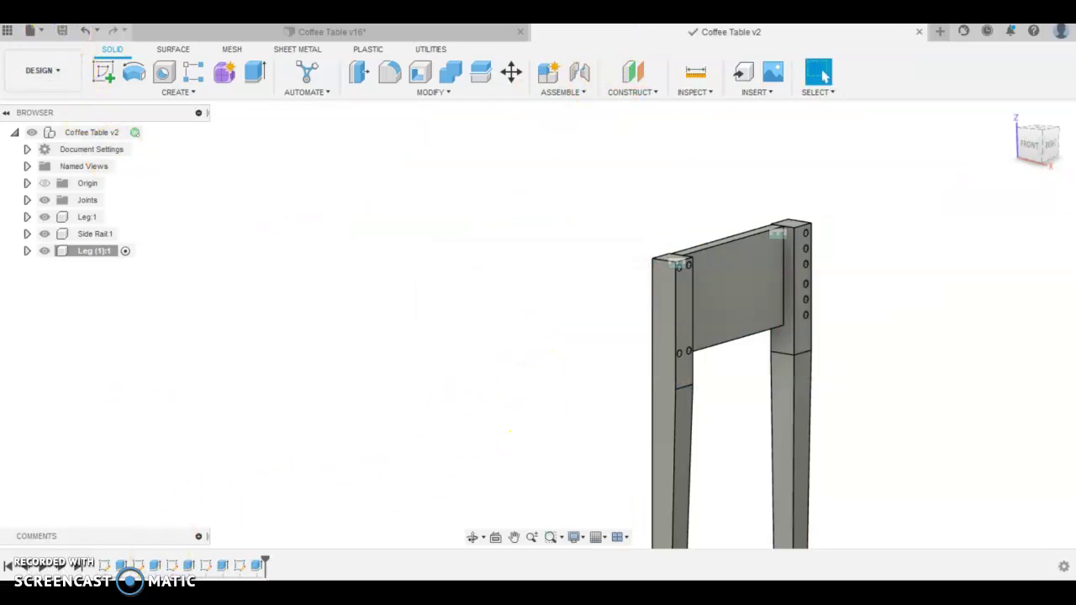